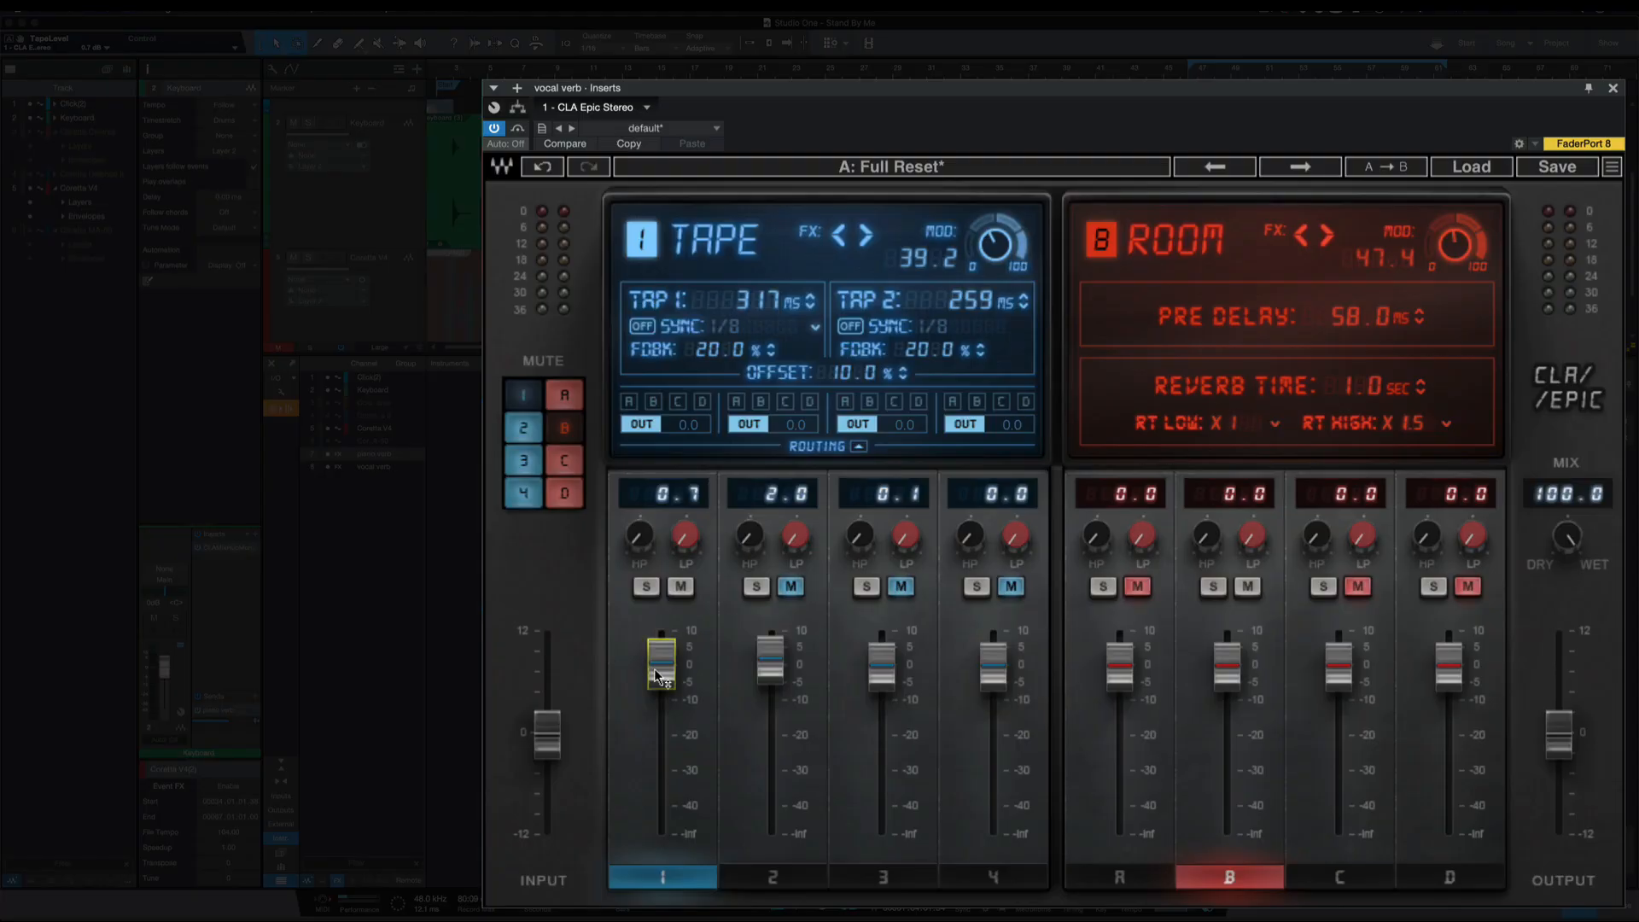
View the settings of the Throw, Slap and Crowd delays and the Plate, Room, Hall and Space reverbs in turn.
left_click(858, 614)
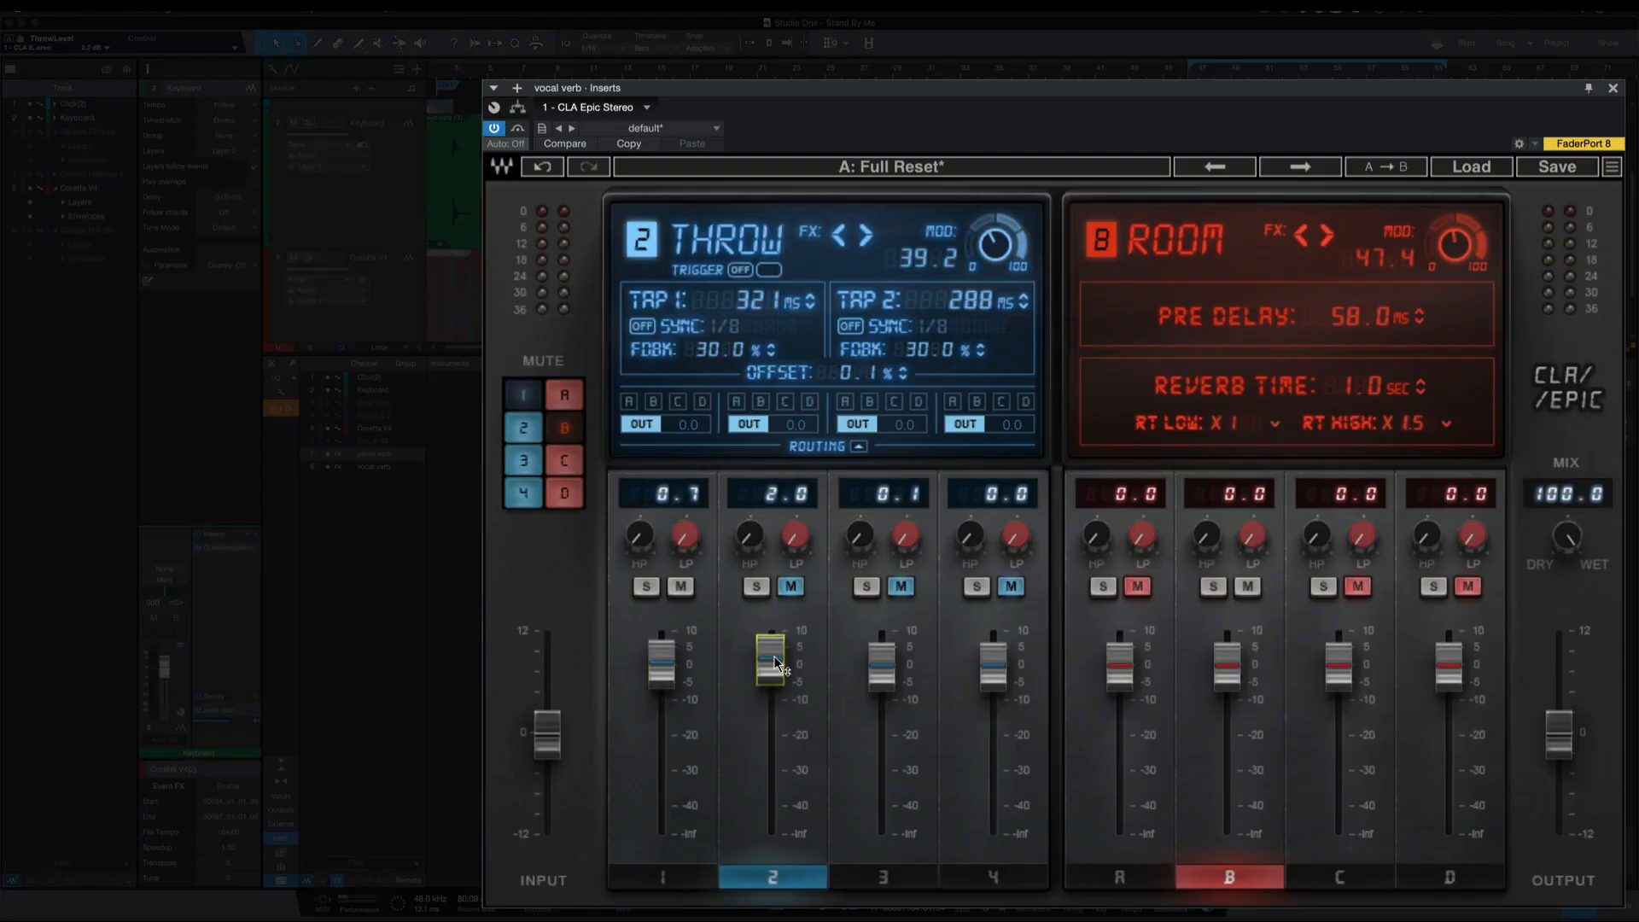
left_click(882, 666)
left_click(1001, 674)
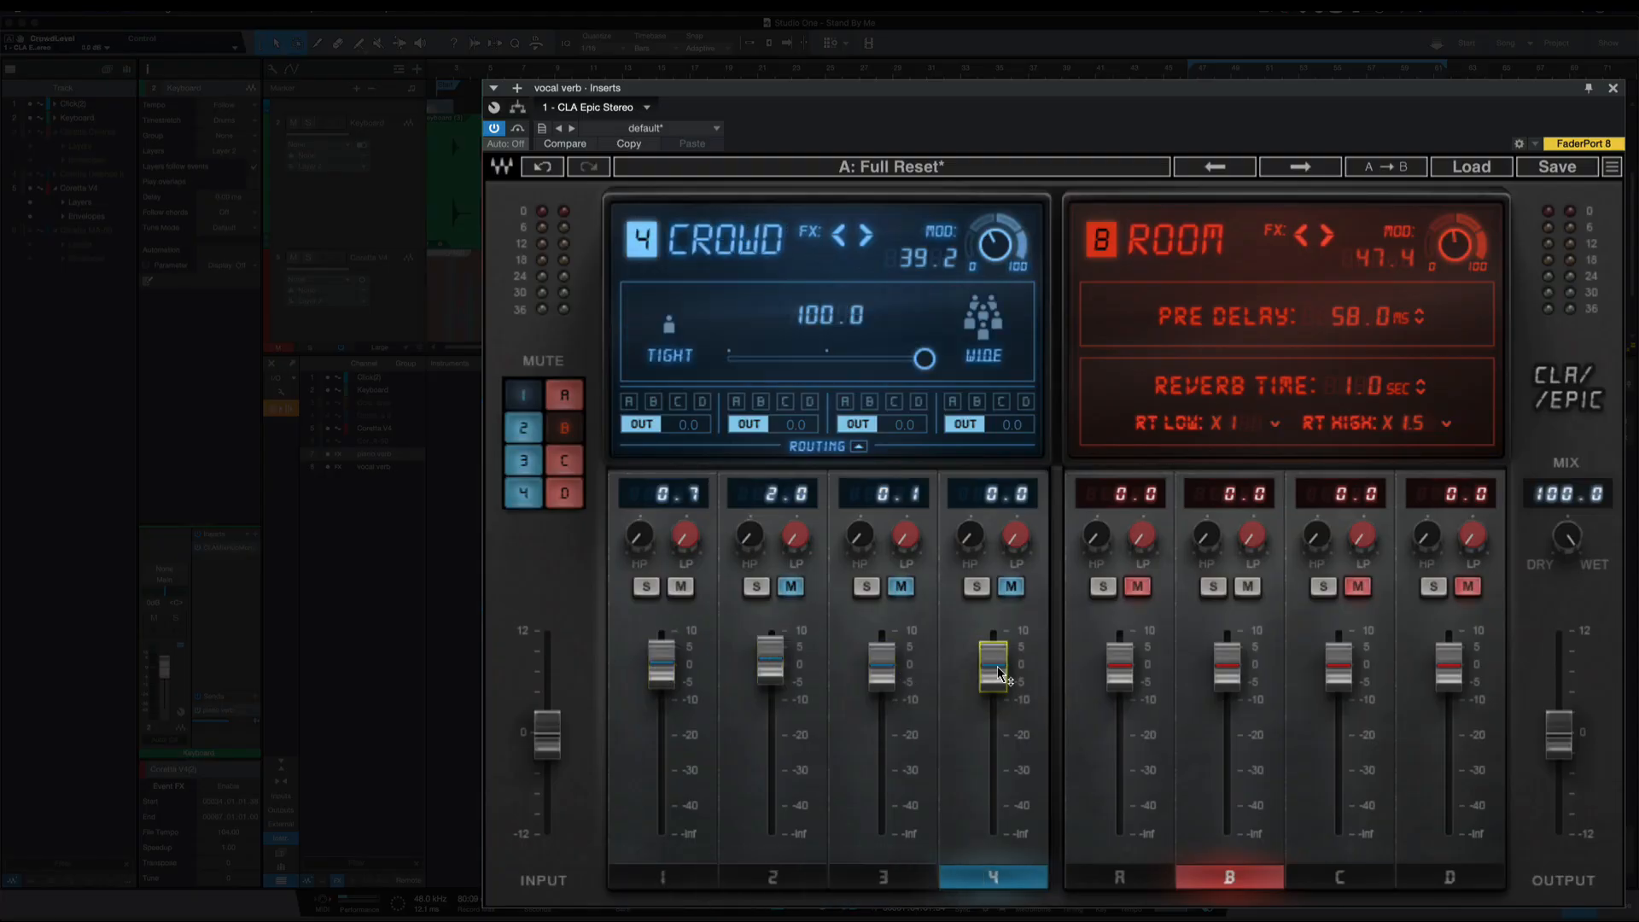
left_click(1119, 667)
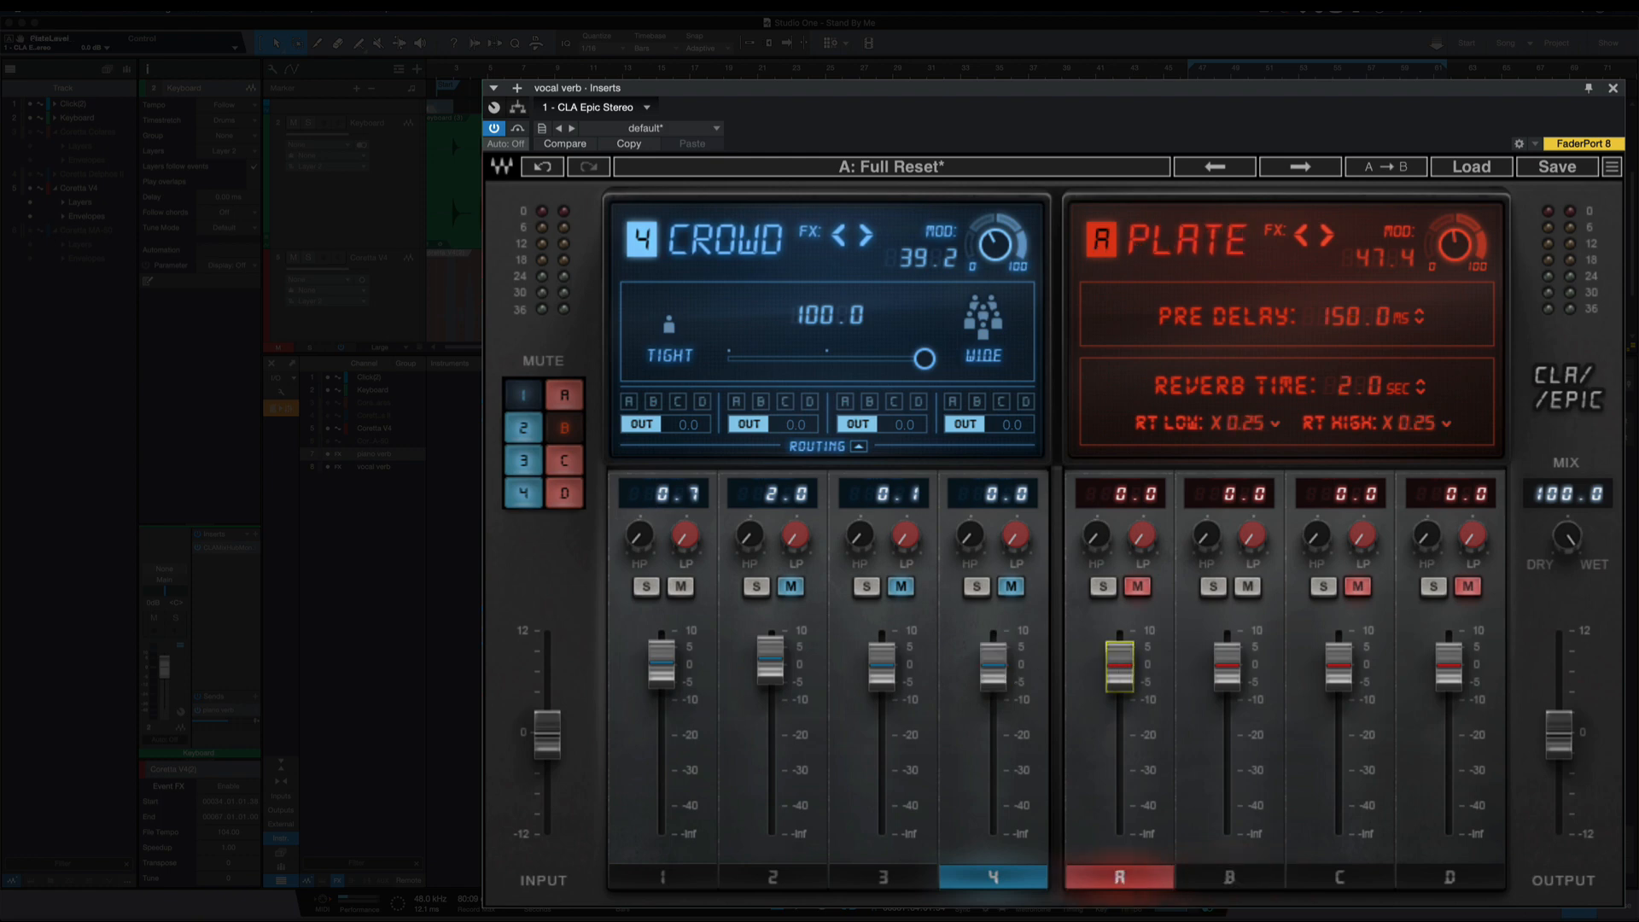
left_click(1226, 672)
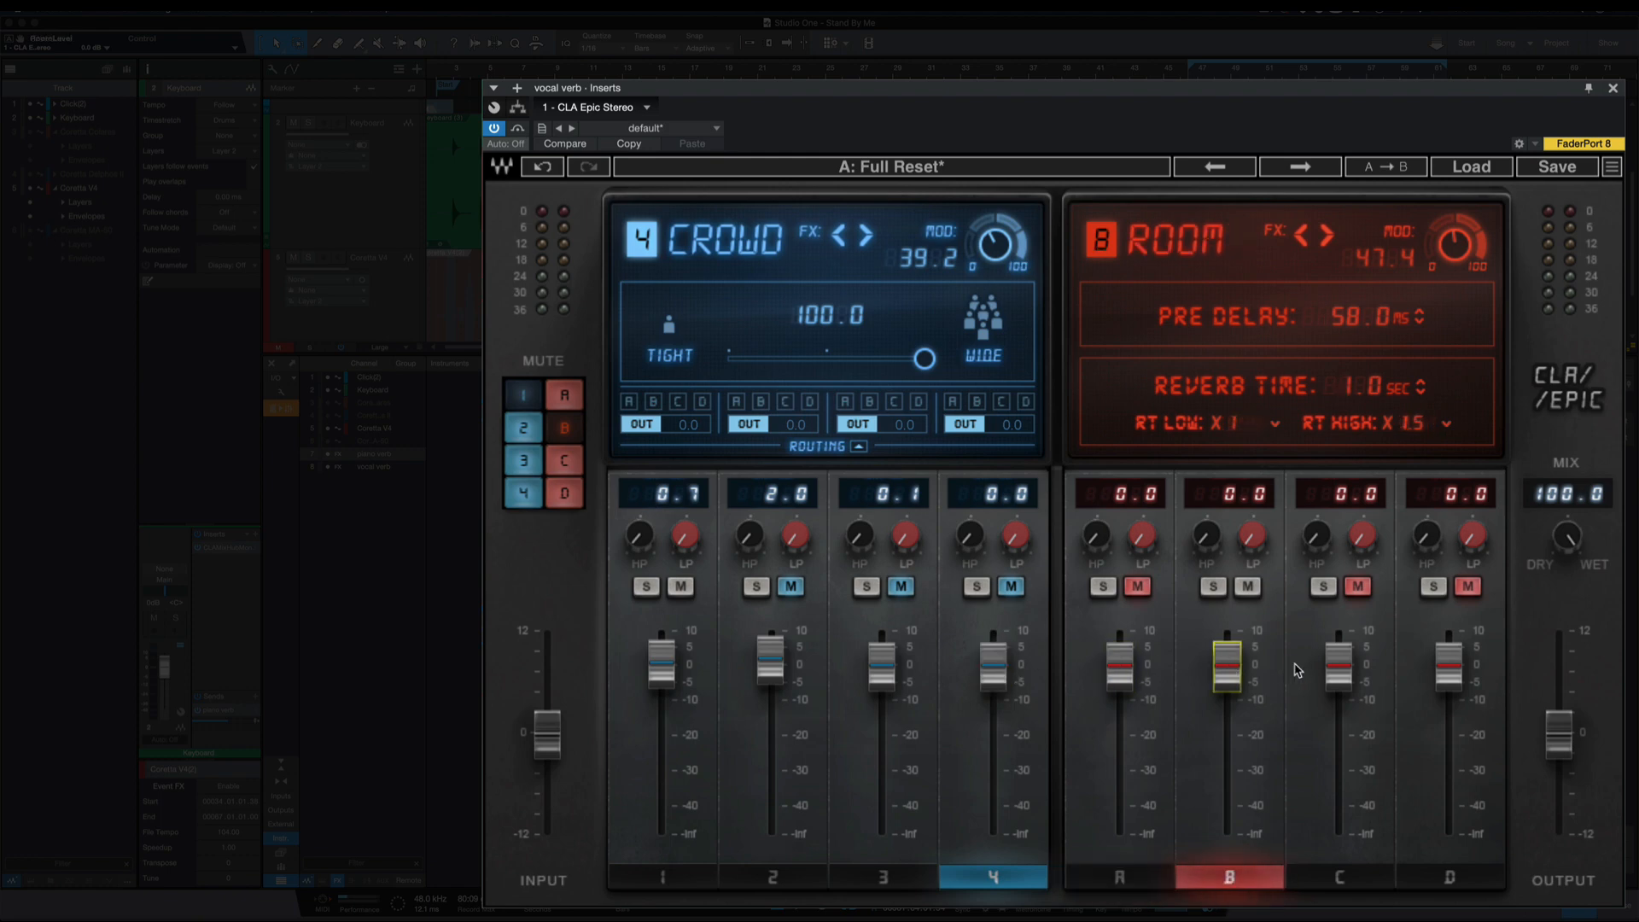
left_click(1336, 676)
left_click(1448, 669)
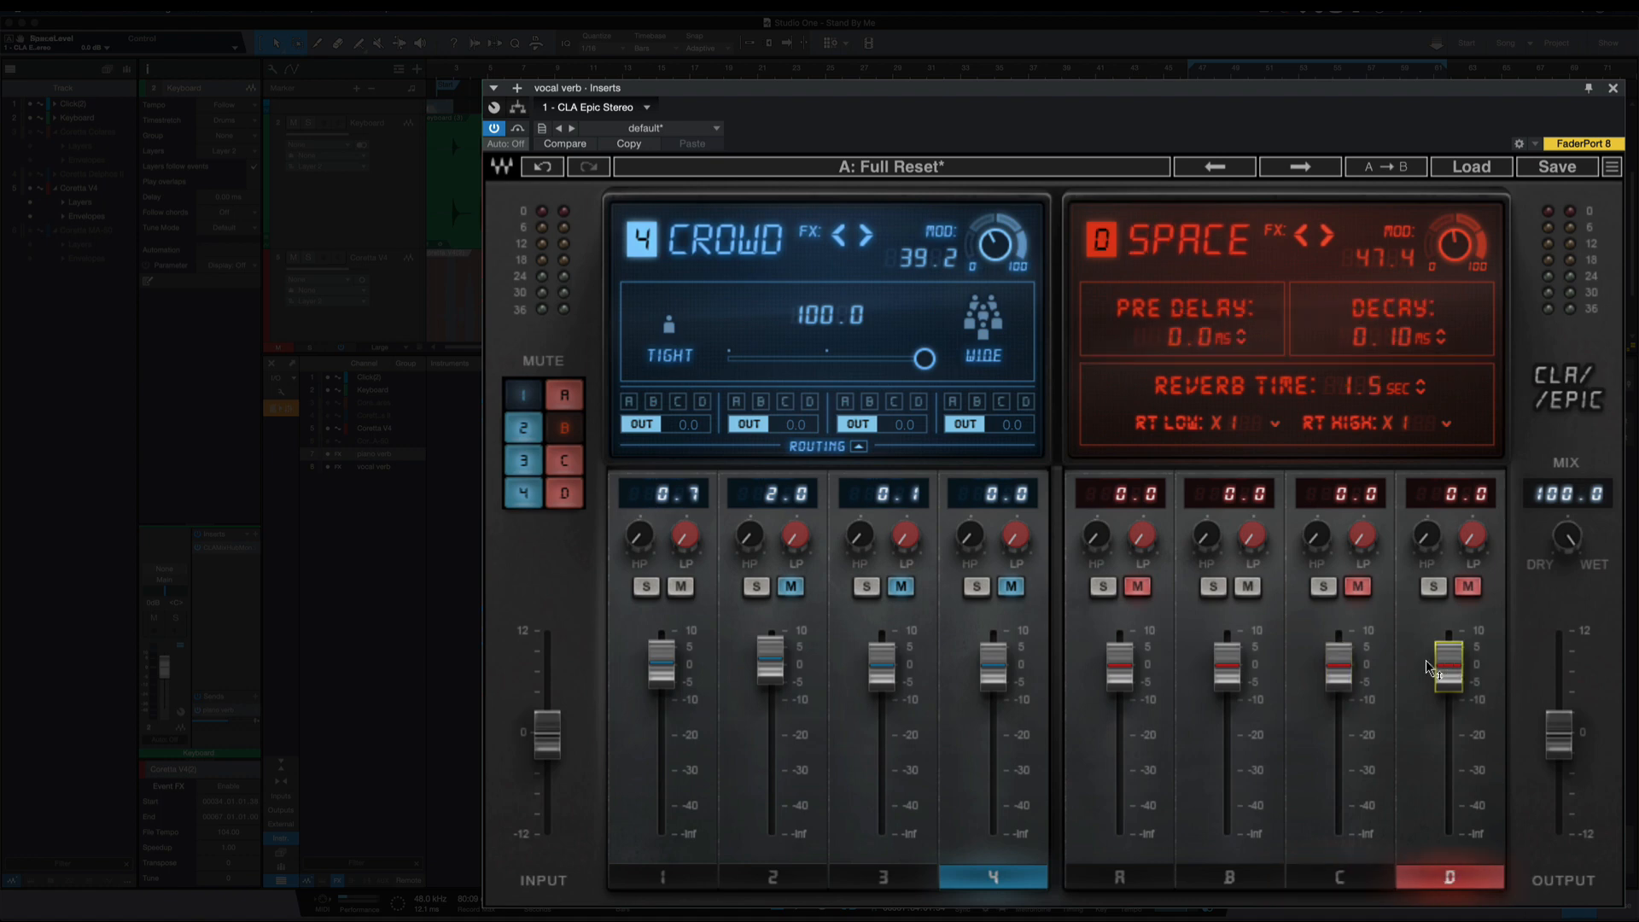
Mute the Tape delay and the Room reverb so that all eight effects are muted.
left_click(530, 397)
left_click(515, 394)
left_click(563, 425)
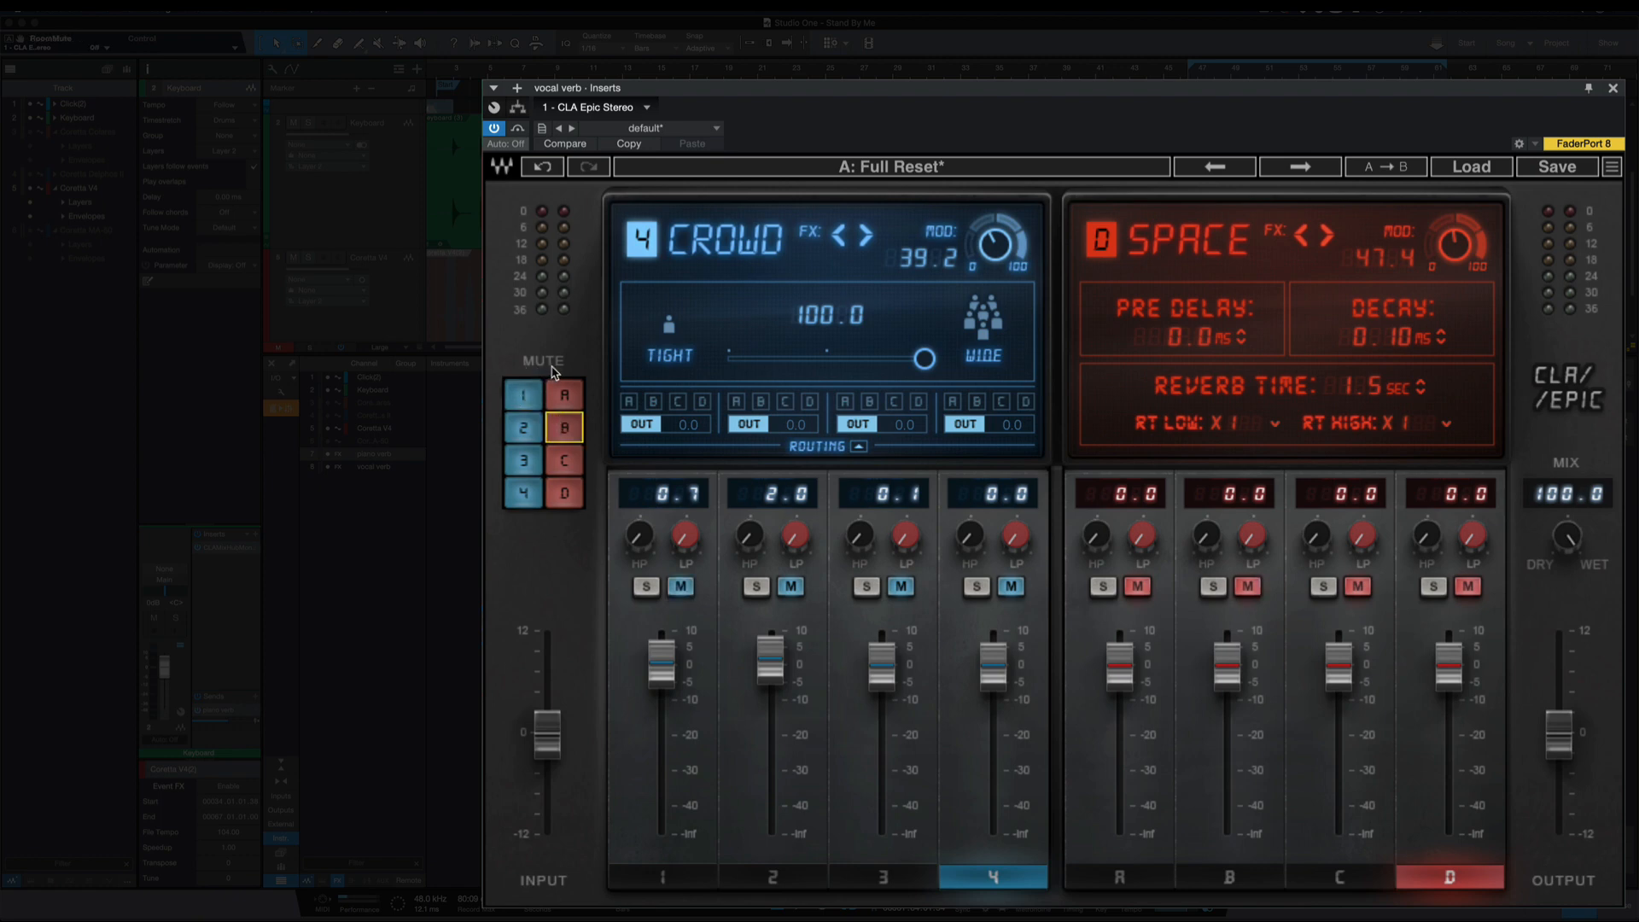
Unmute the Tape delay and try the mutes of the Throw, Slap and Crowd delays, leaving those three muted.
left_click(519, 402)
left_click(523, 435)
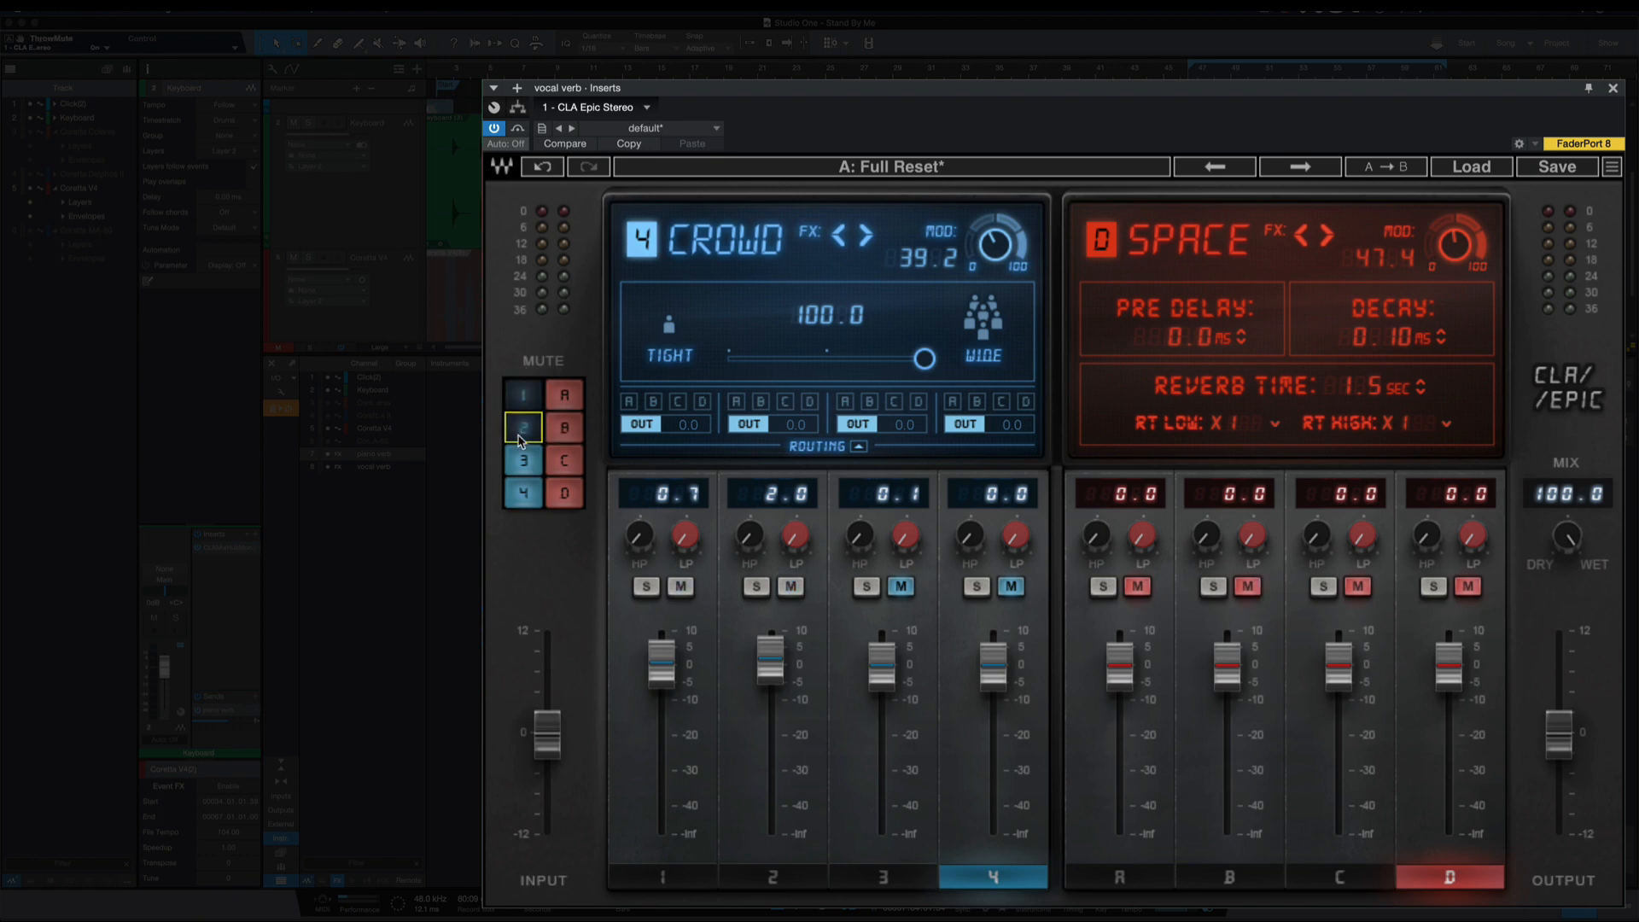
left_click(526, 496)
left_click(525, 494)
left_click(524, 461)
left_click(523, 427)
left_click(524, 462)
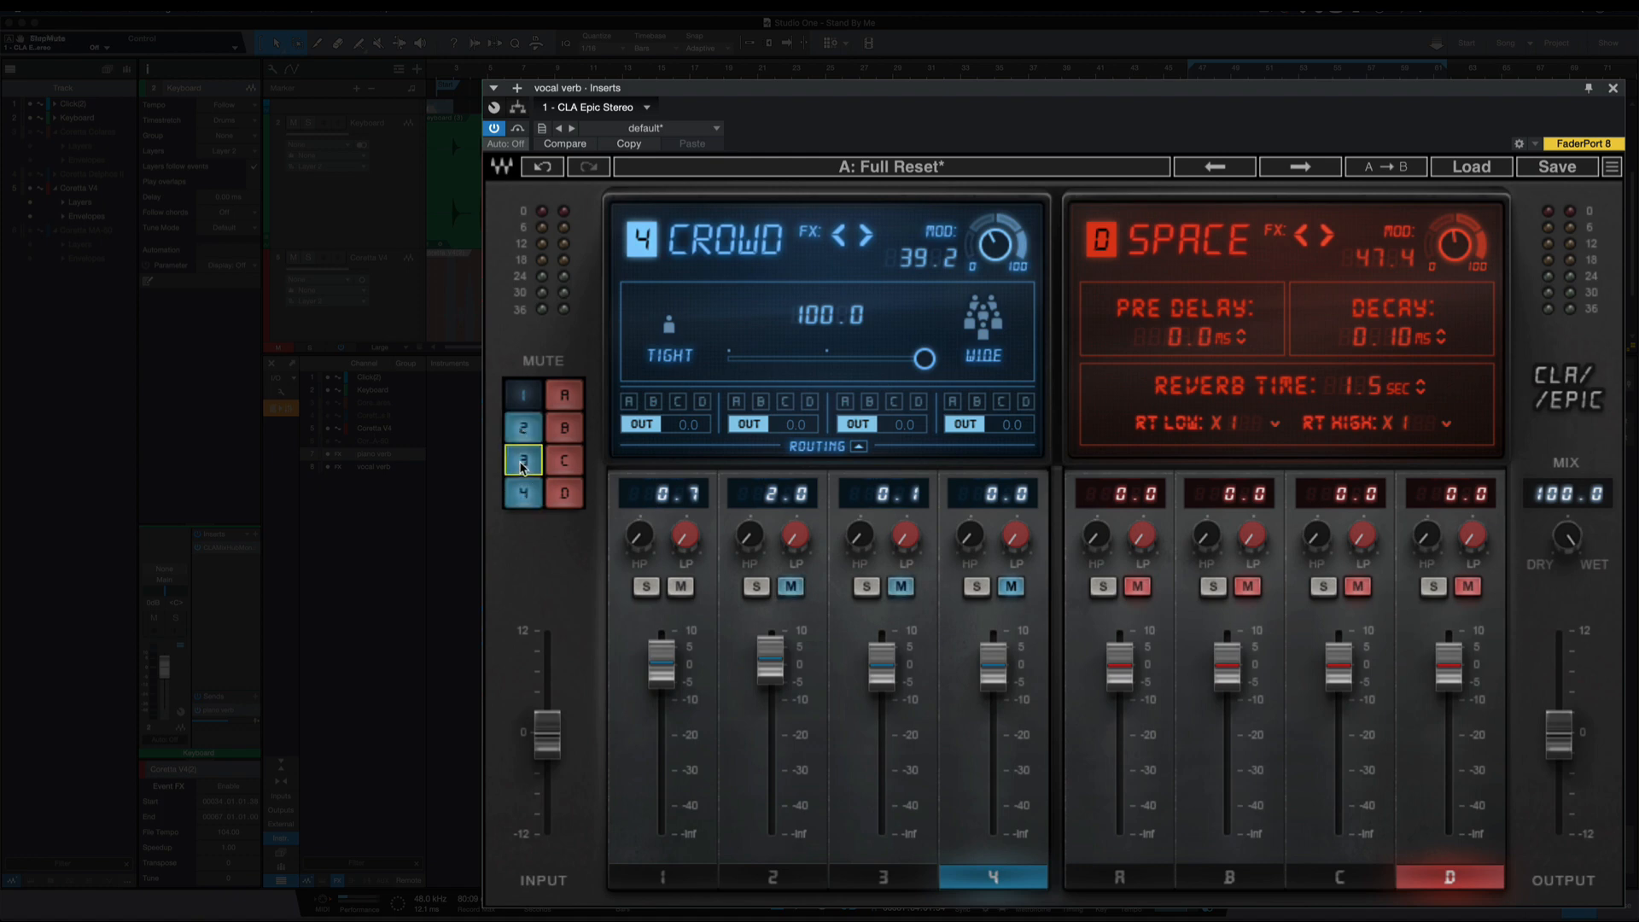
Unmute the Plate, Hall and Space reverbs and the Throw delay, keeping the Room reverb muted.
left_click(563, 459)
left_click(563, 493)
left_click(564, 427)
left_click(564, 394)
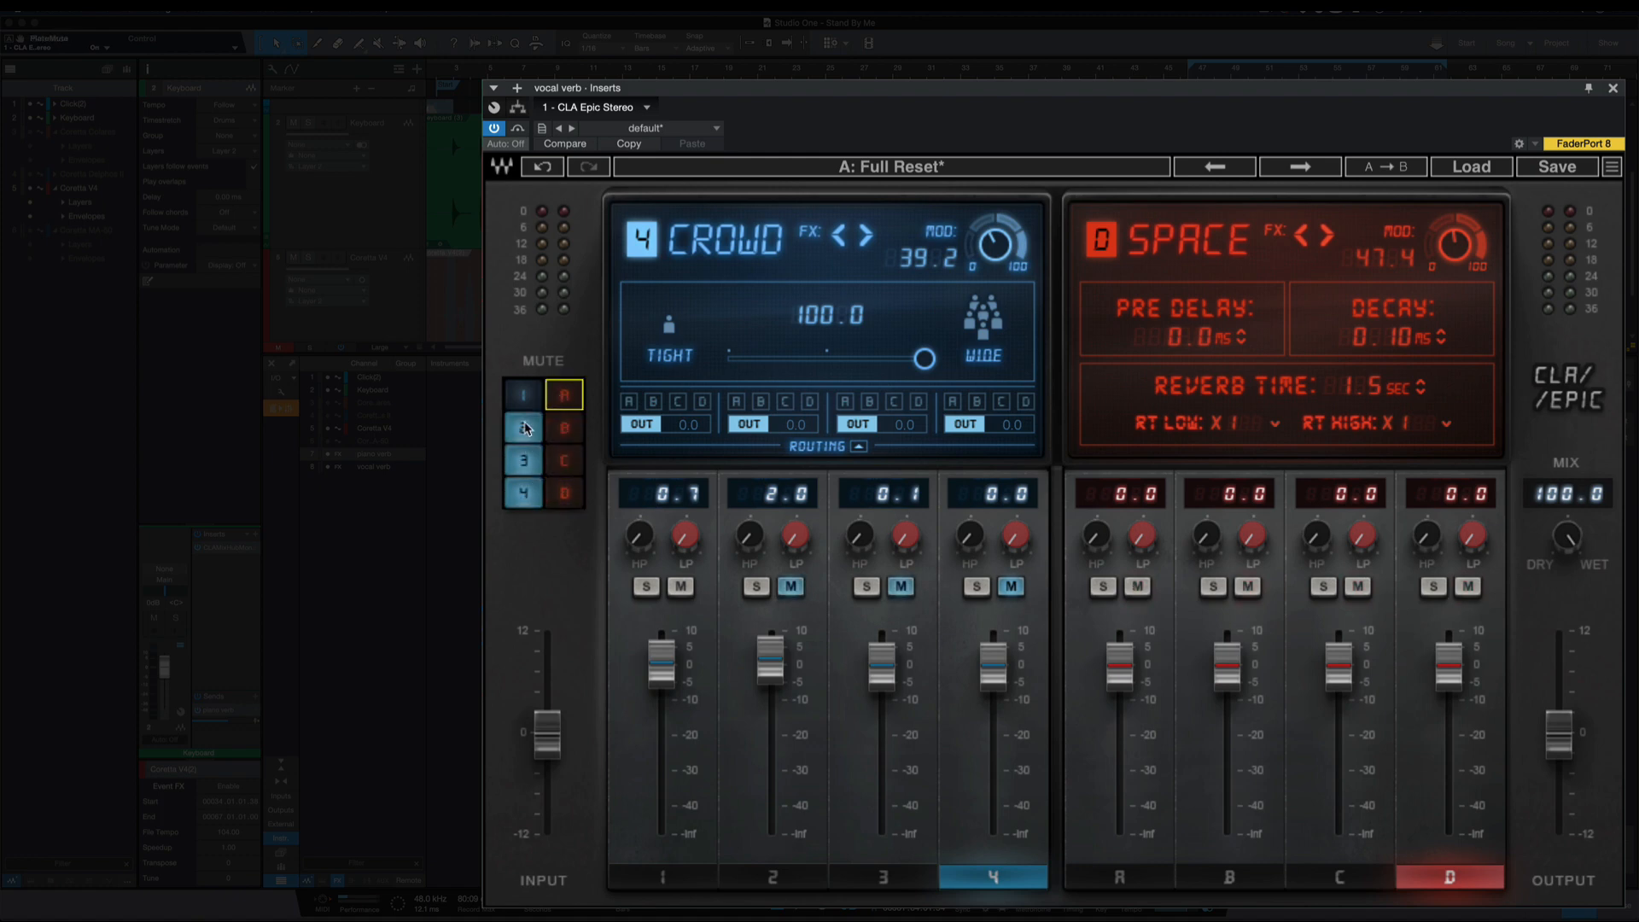
left_click(525, 437)
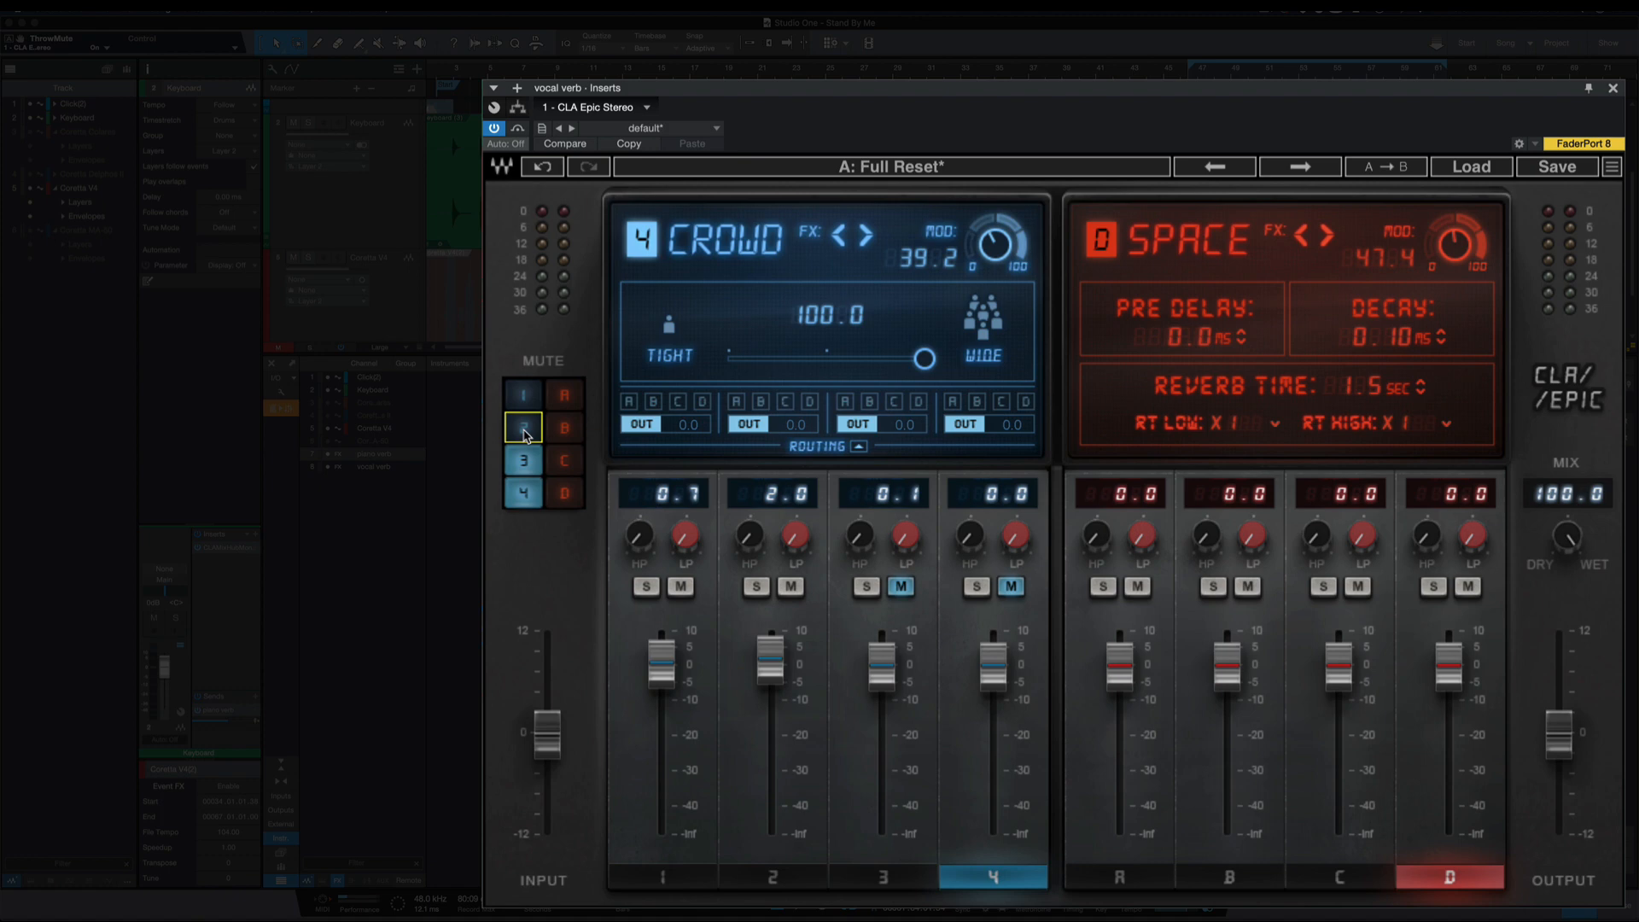
left_click(571, 447)
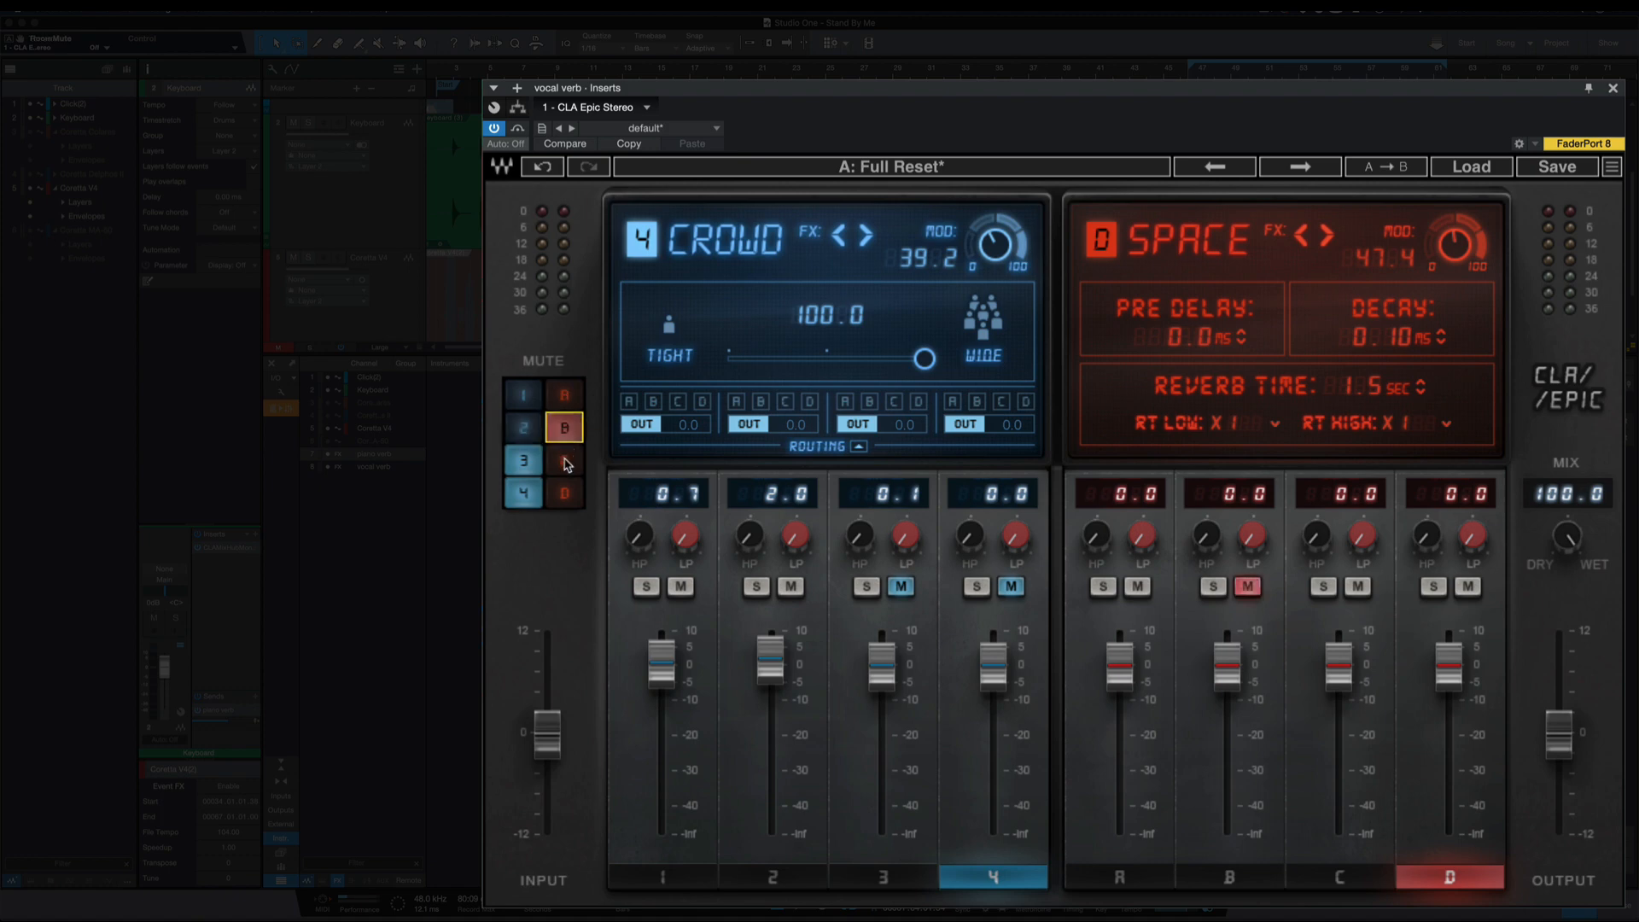
Compare the settings of the Tape, Throw and Slap delays and view the Crowd delay's tight-to-wide control.
left_click(661, 662)
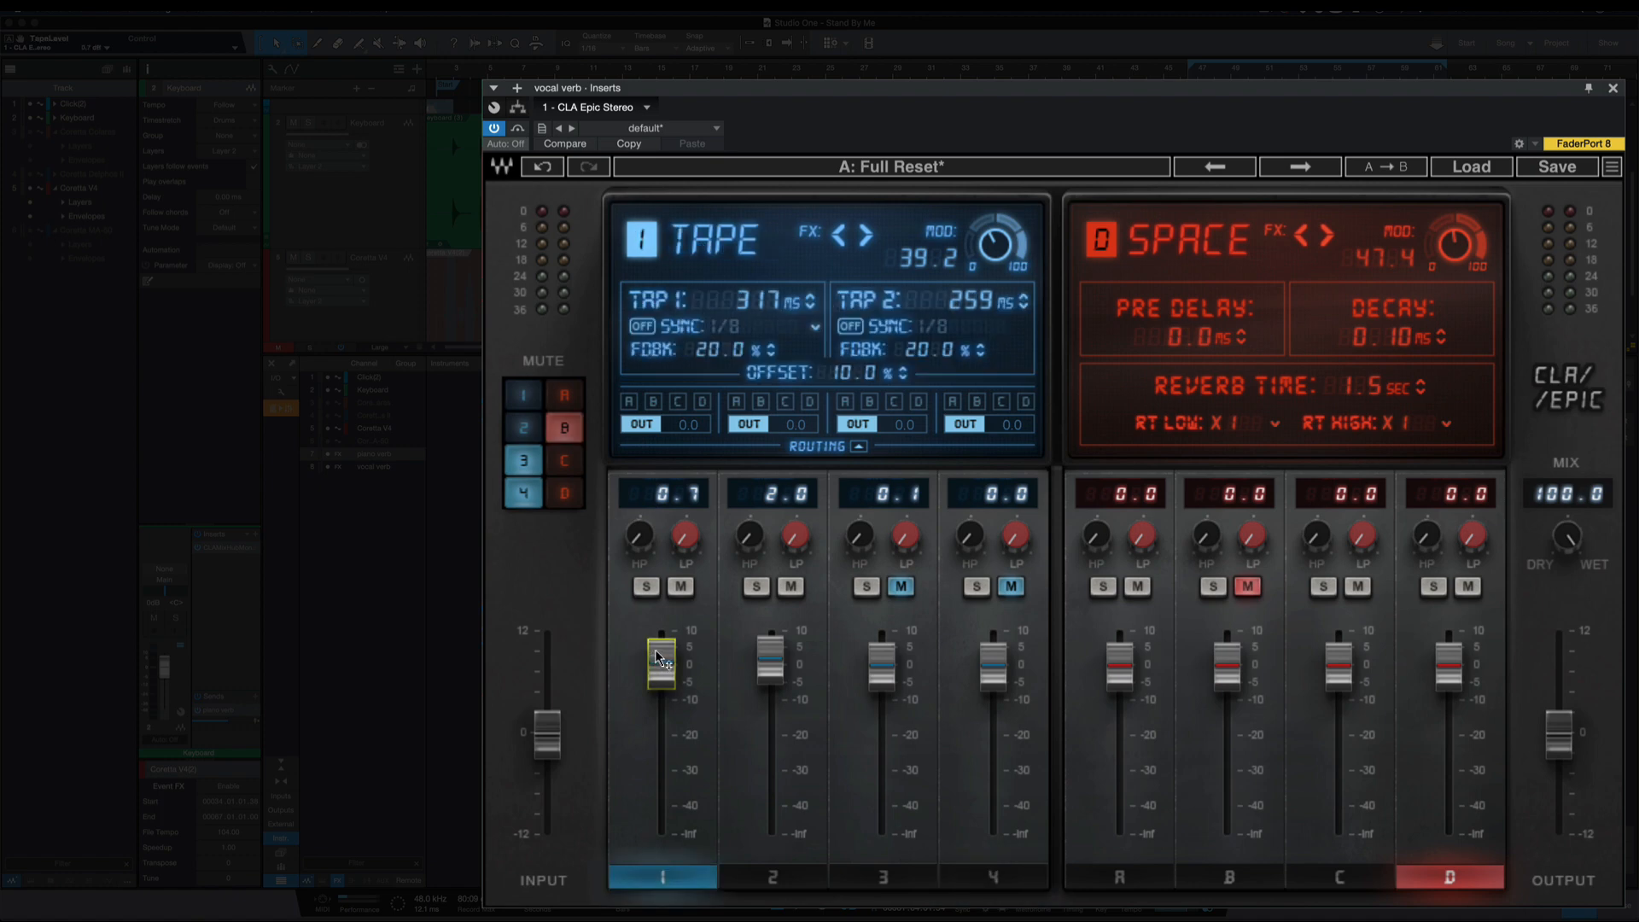
left_click(767, 657)
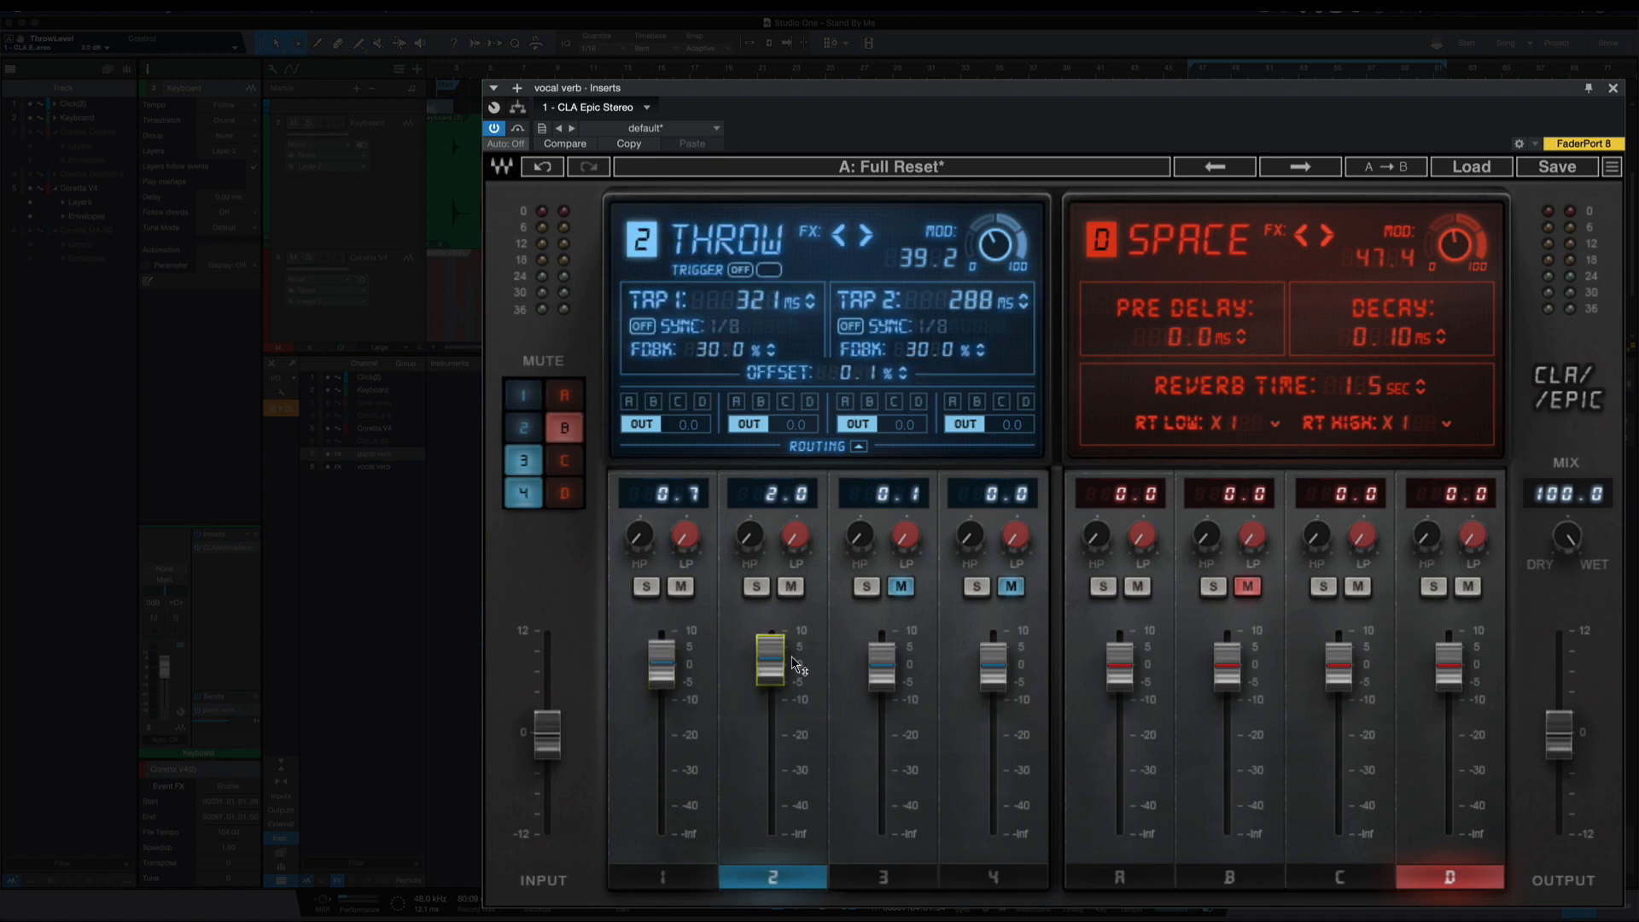
left_click(883, 665)
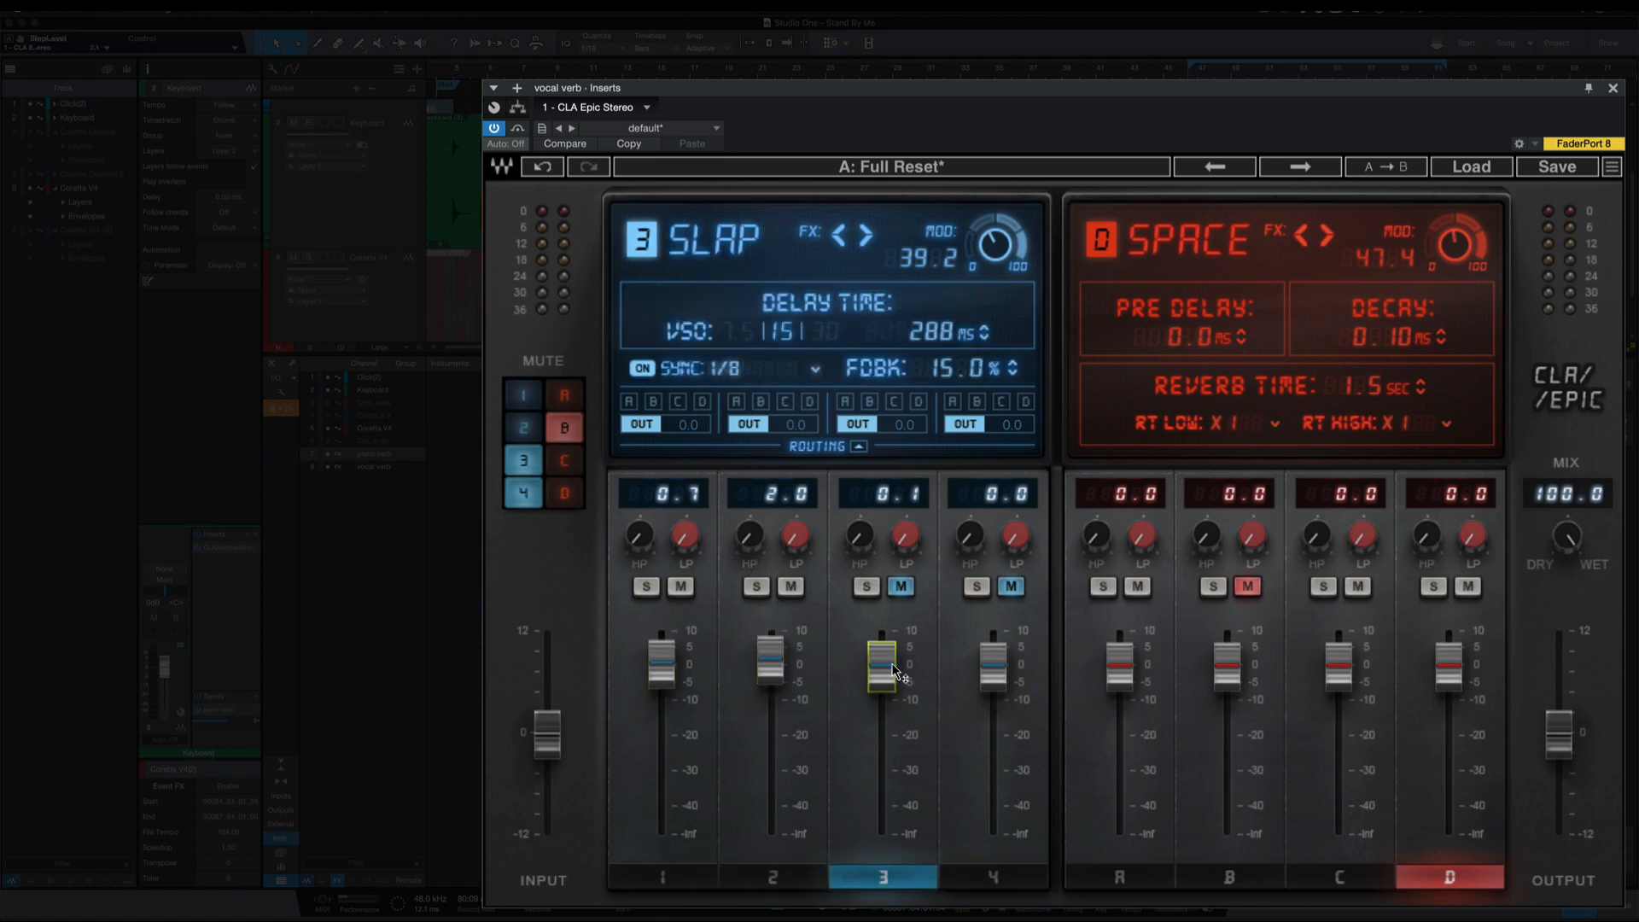
left_click(661, 661)
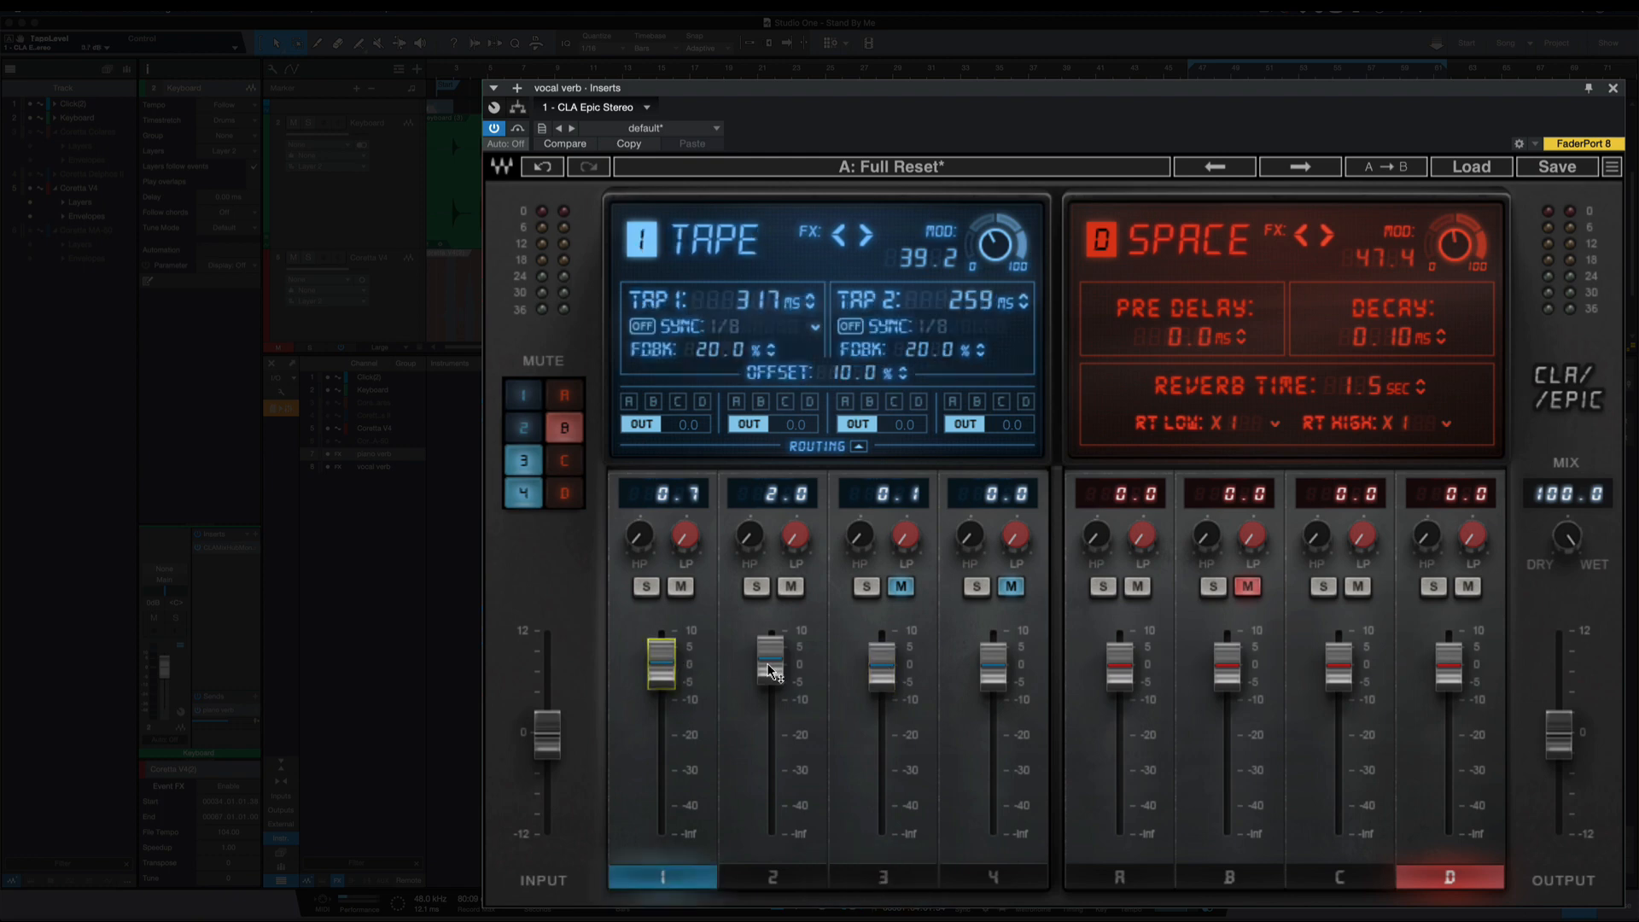
left_click(771, 670)
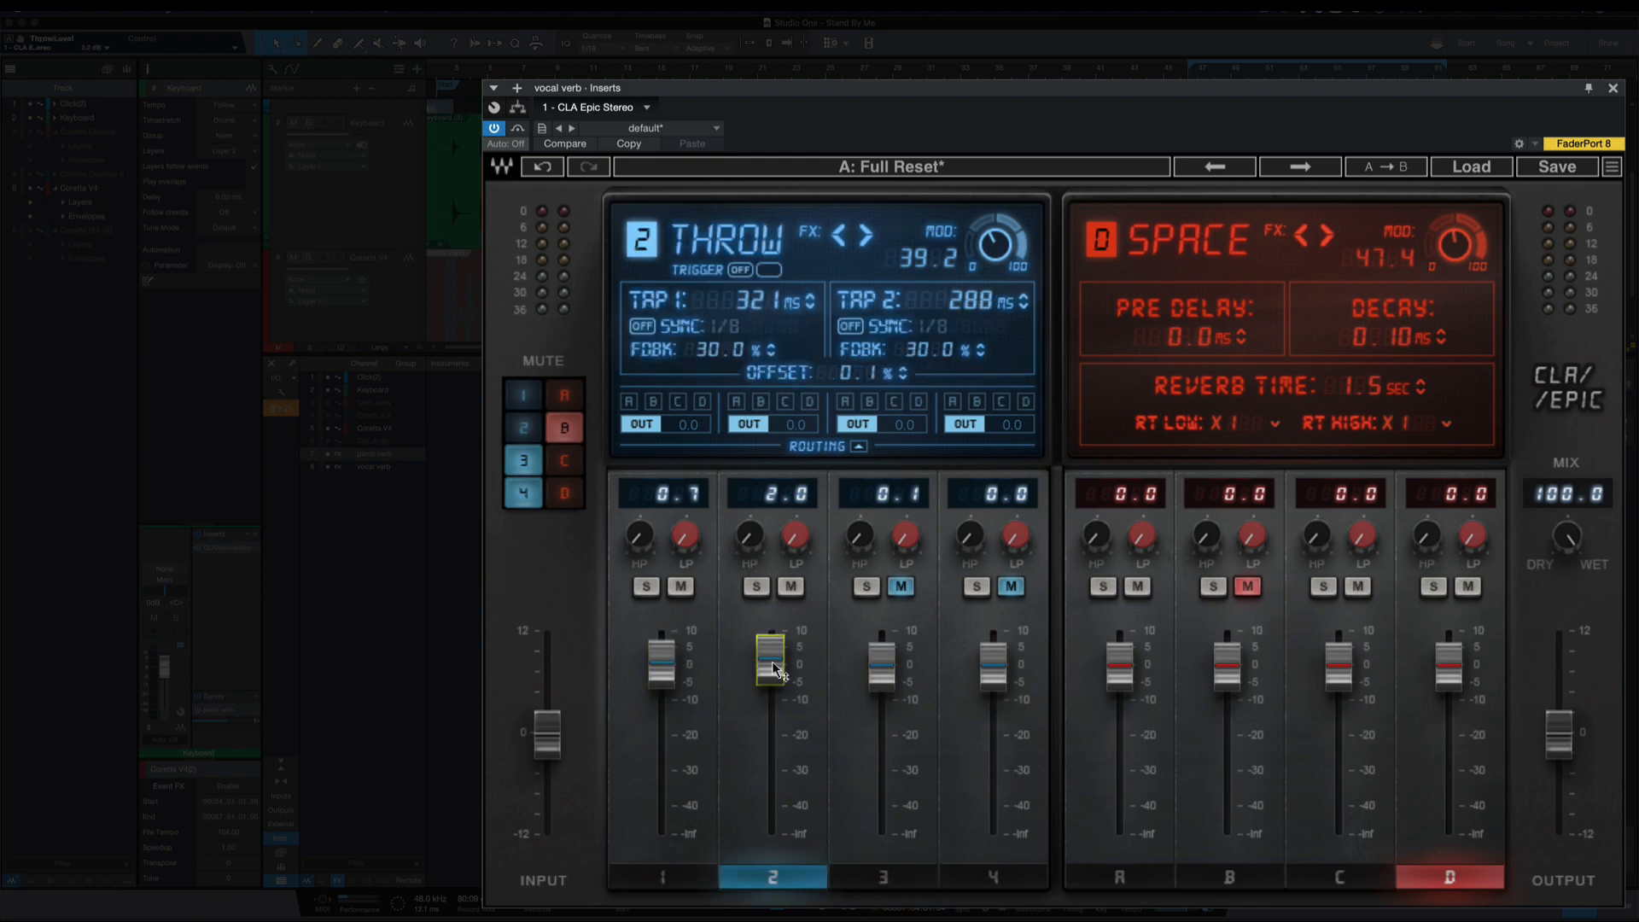
left_click(882, 665)
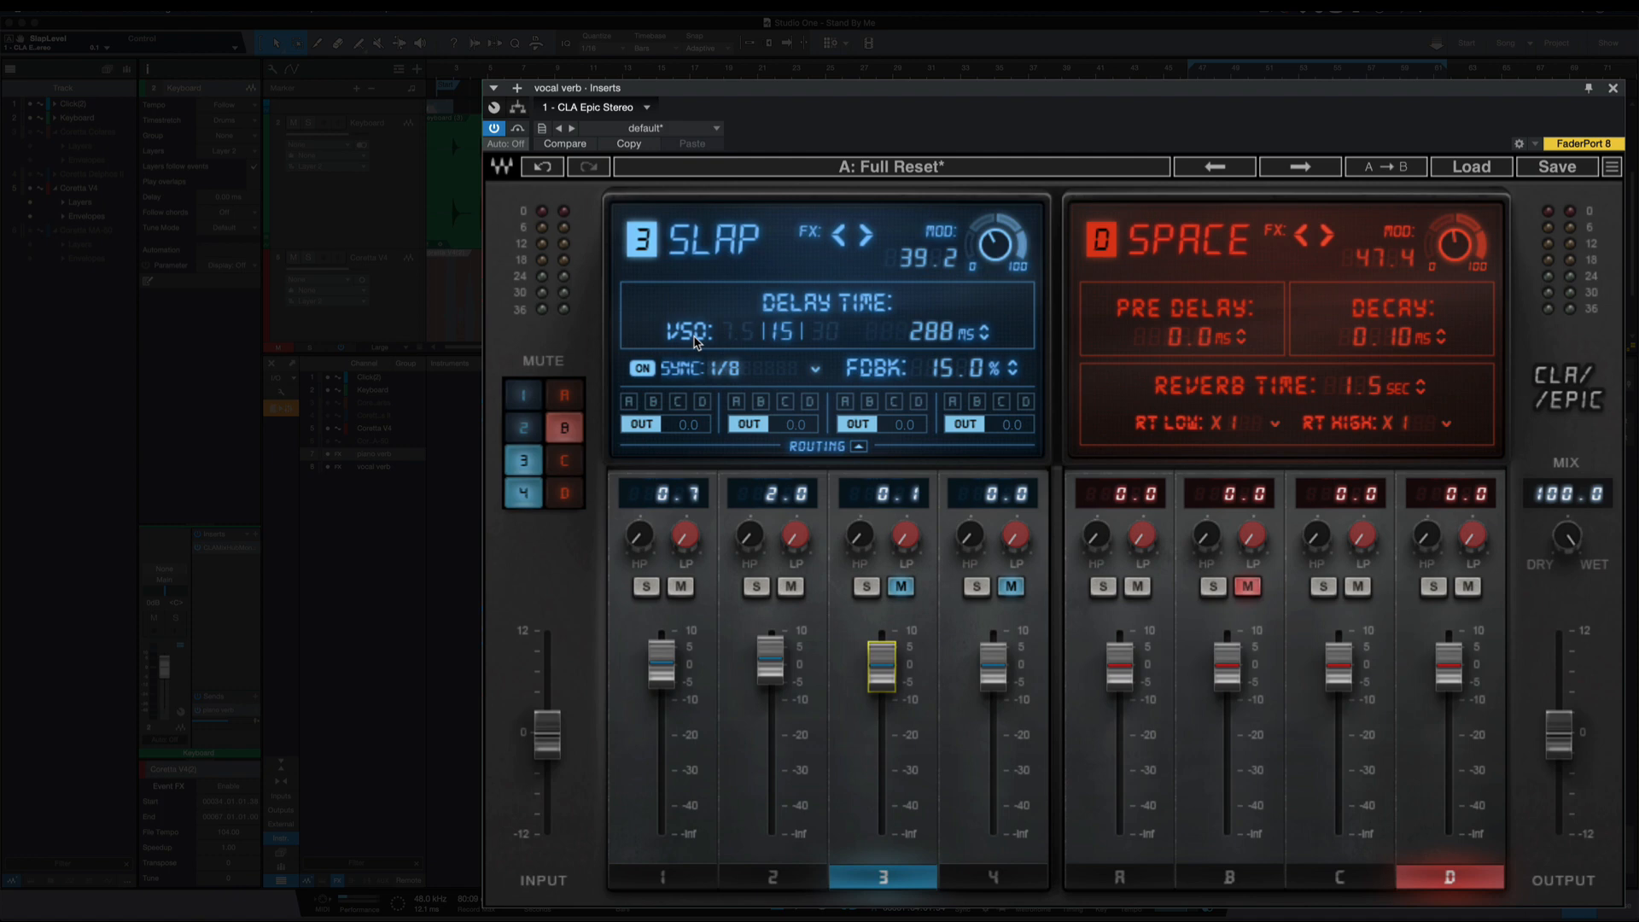
left_click(982, 663)
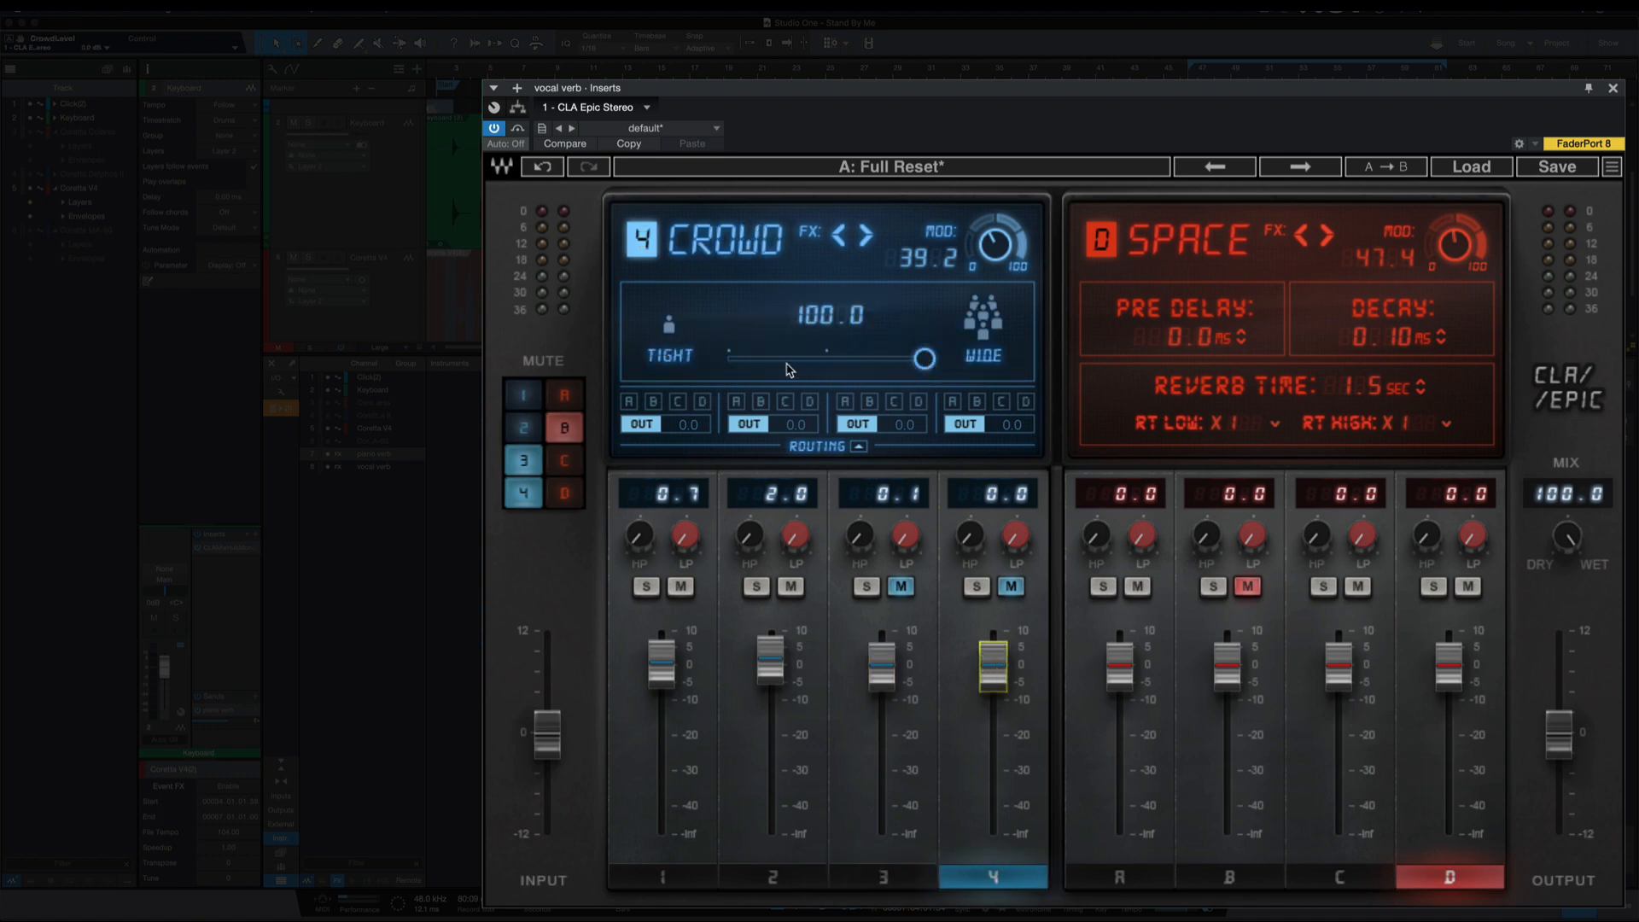
Expand the routing section and route the Tape delay into Plate reverb A with its direct output turned off.
left_click(859, 447)
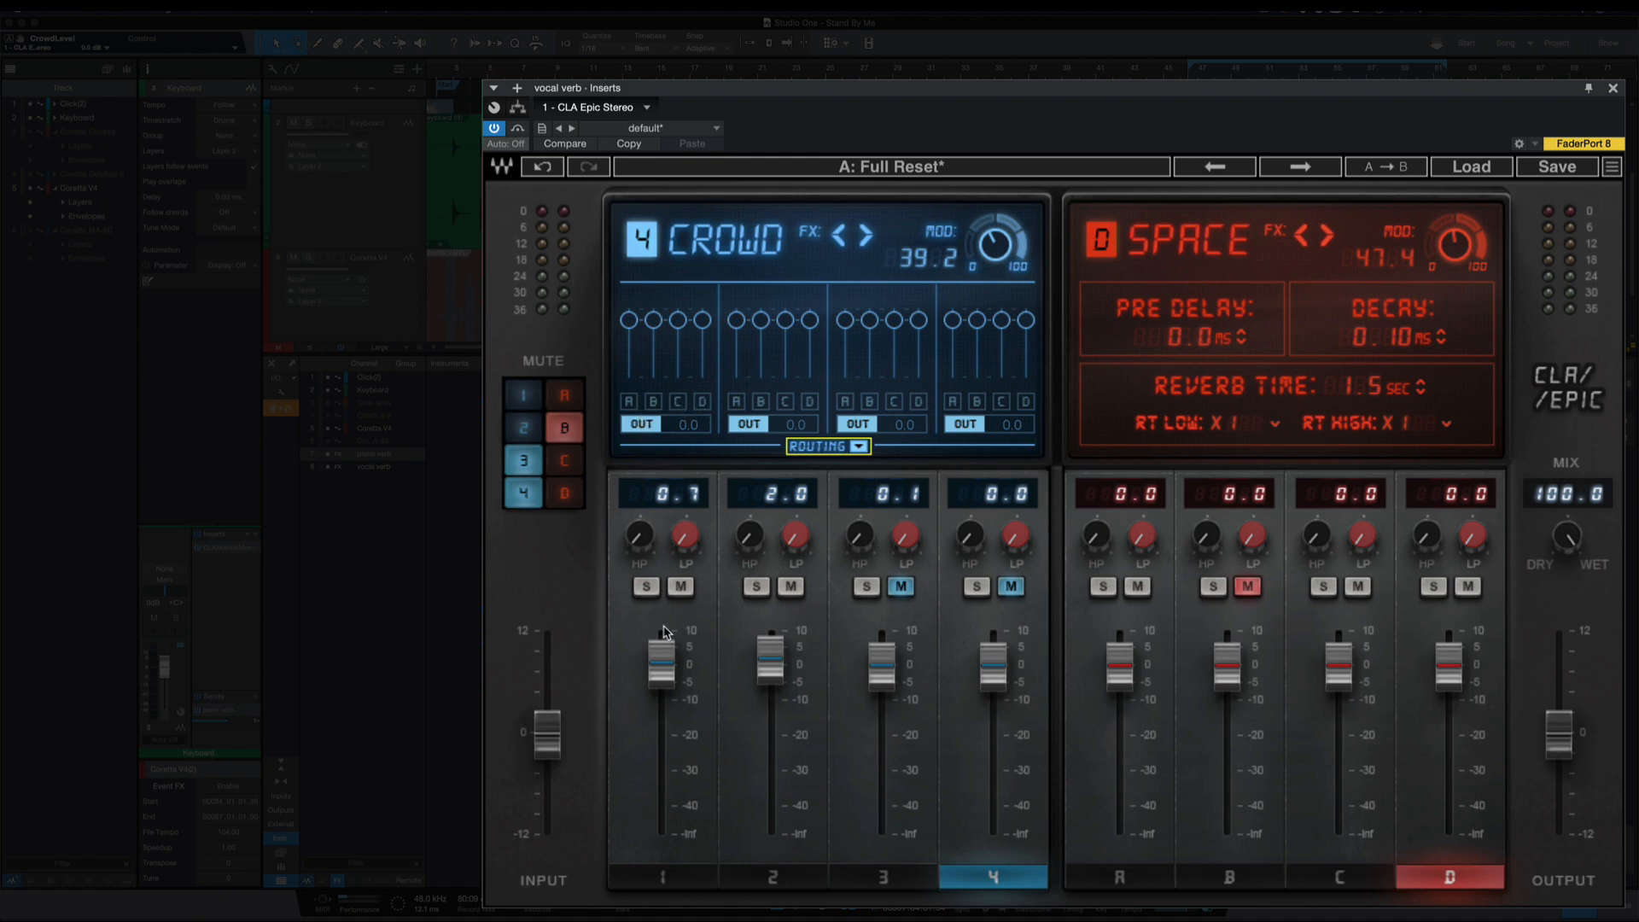
left_click(662, 662)
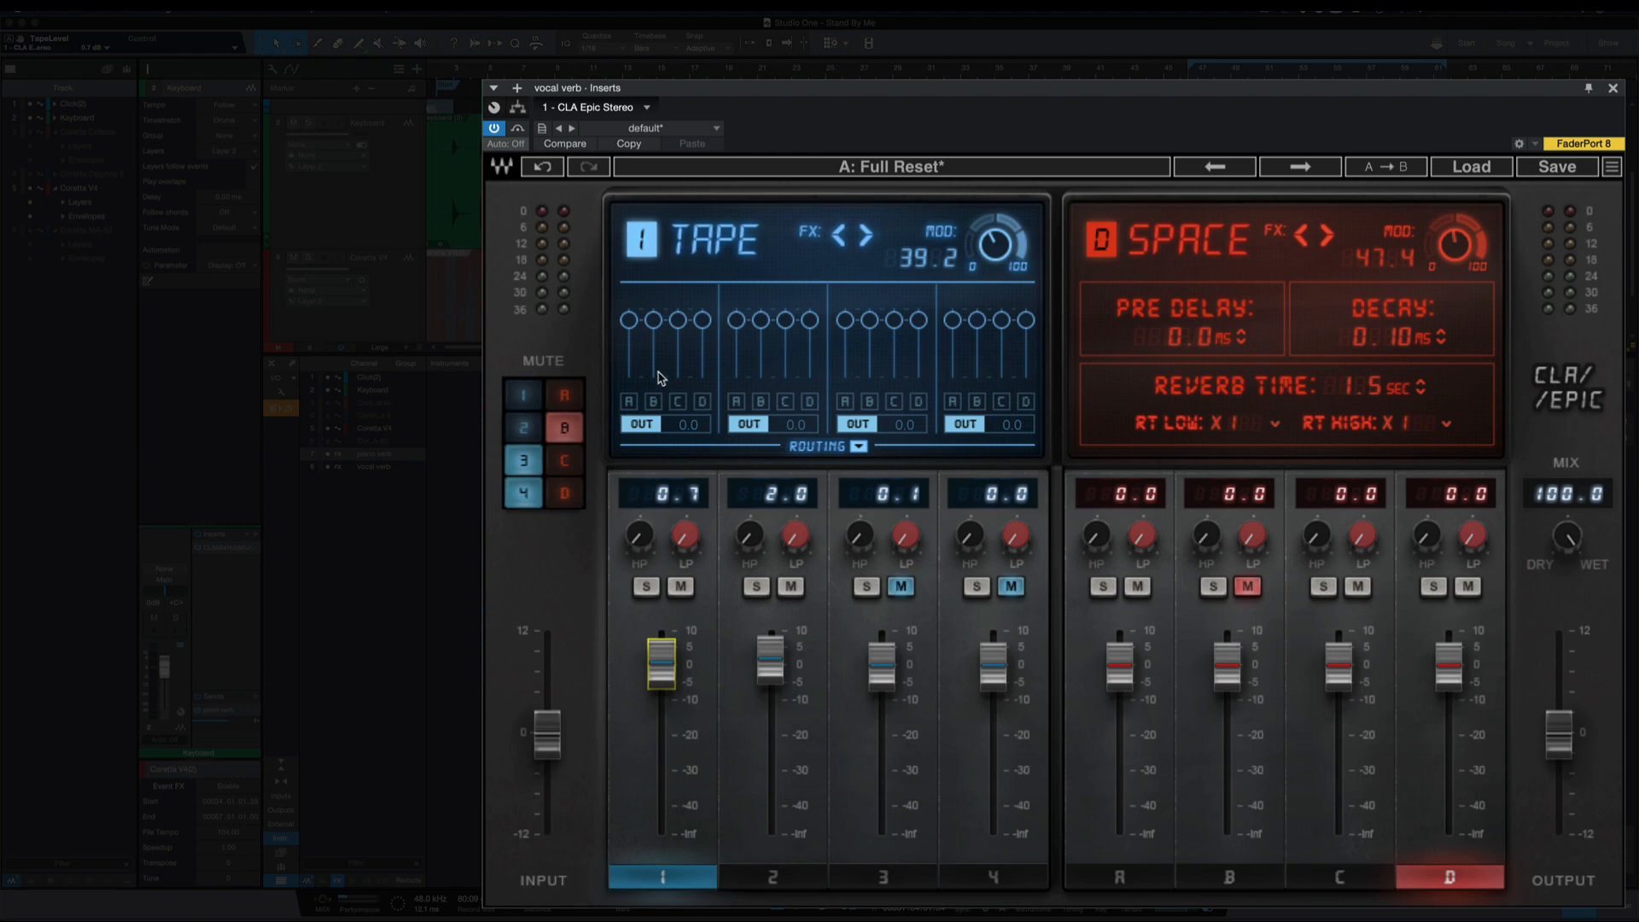
left_click(1121, 675)
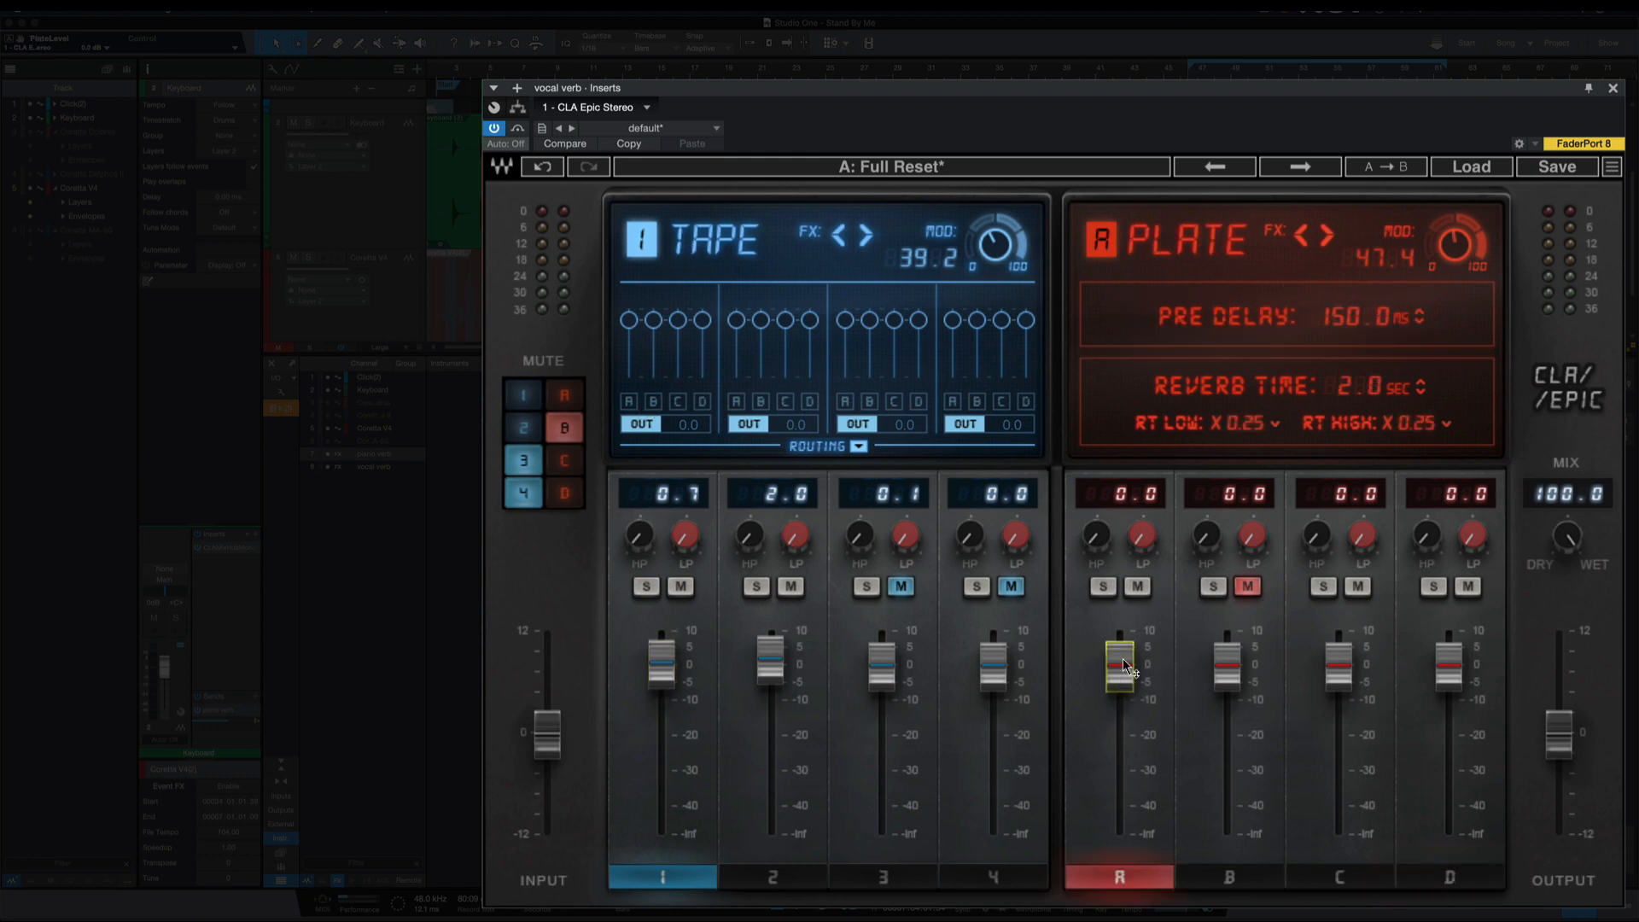
left_click(631, 403)
left_click(641, 425)
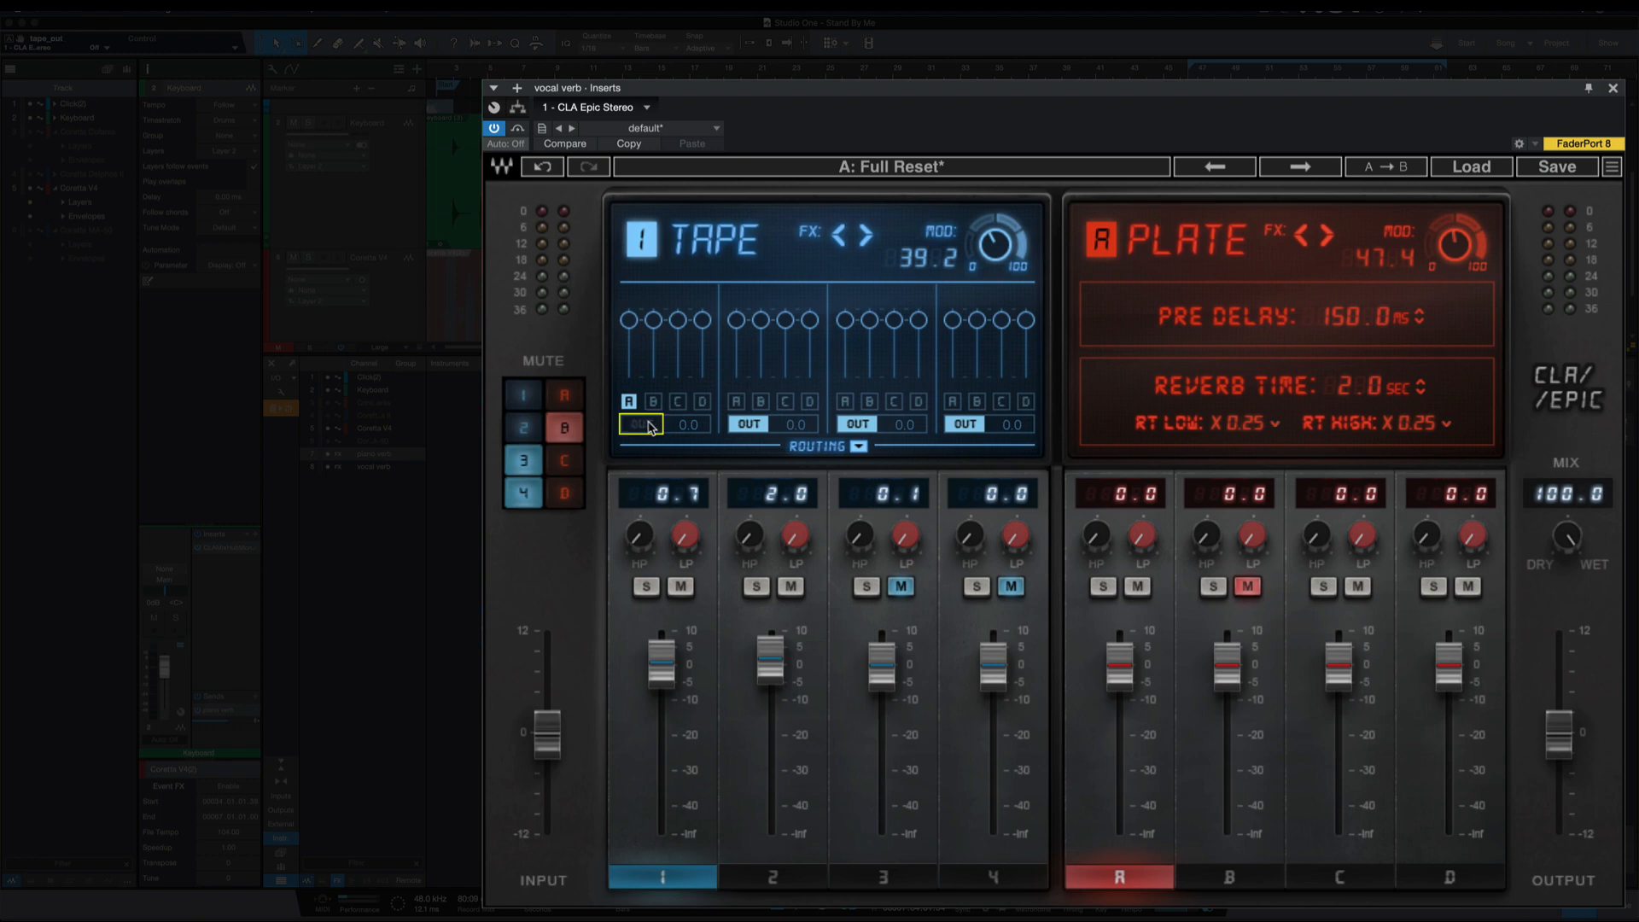
Remove the Tape delay's send to reverb A, re-enable its direct output and collapse the routing section.
left_click(631, 404)
left_click(630, 405)
left_click(629, 401)
left_click(634, 424)
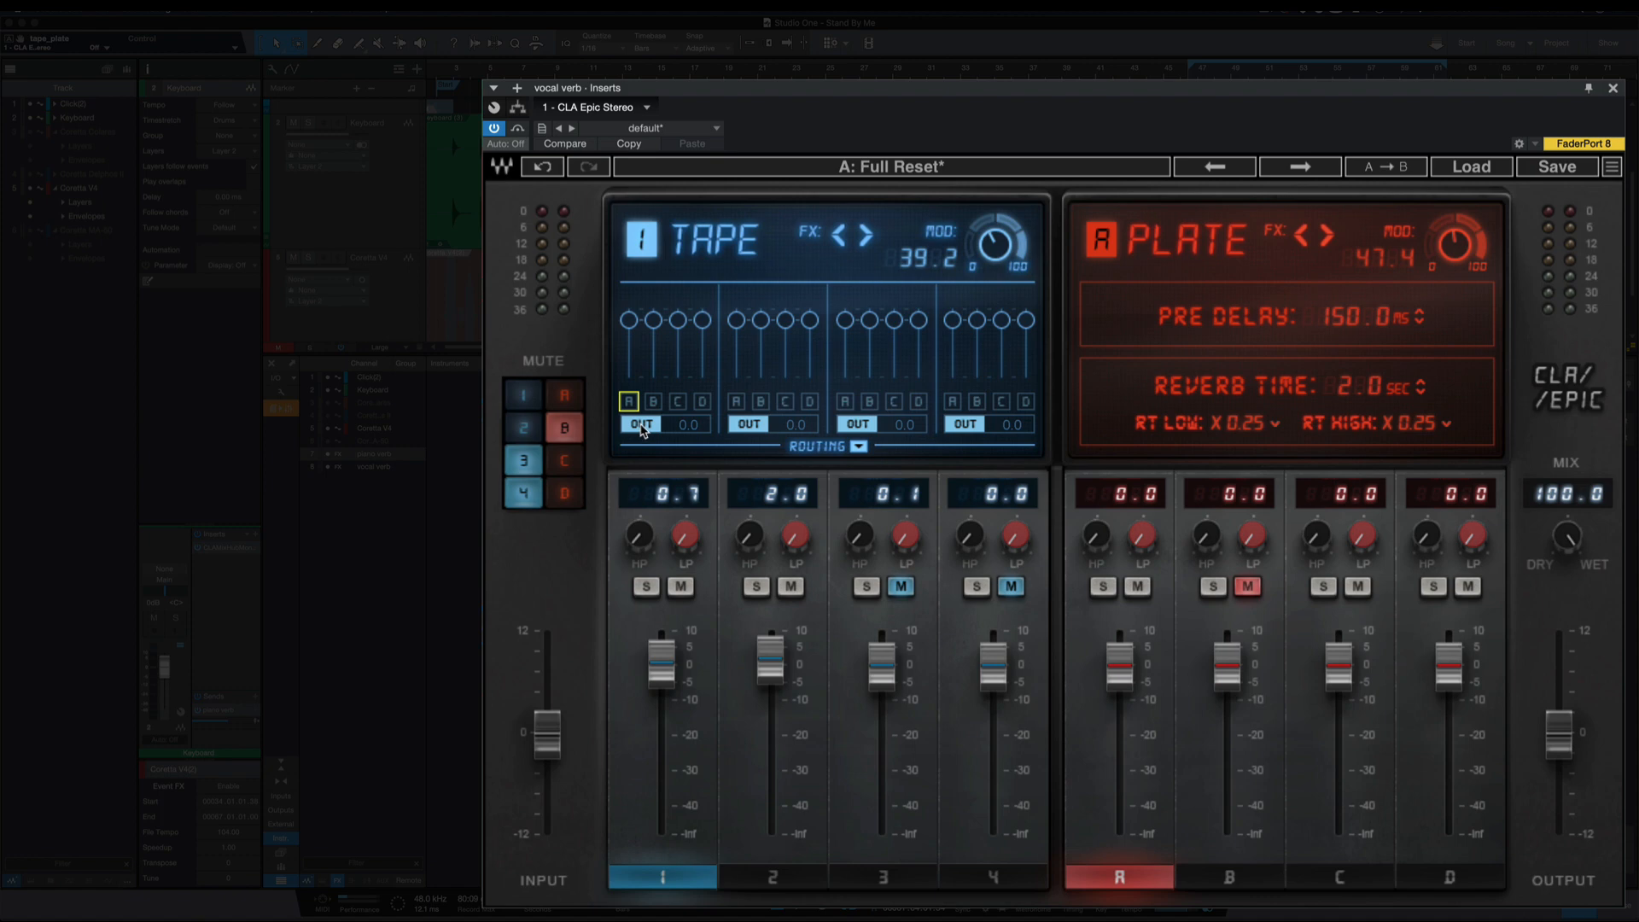
left_click(835, 450)
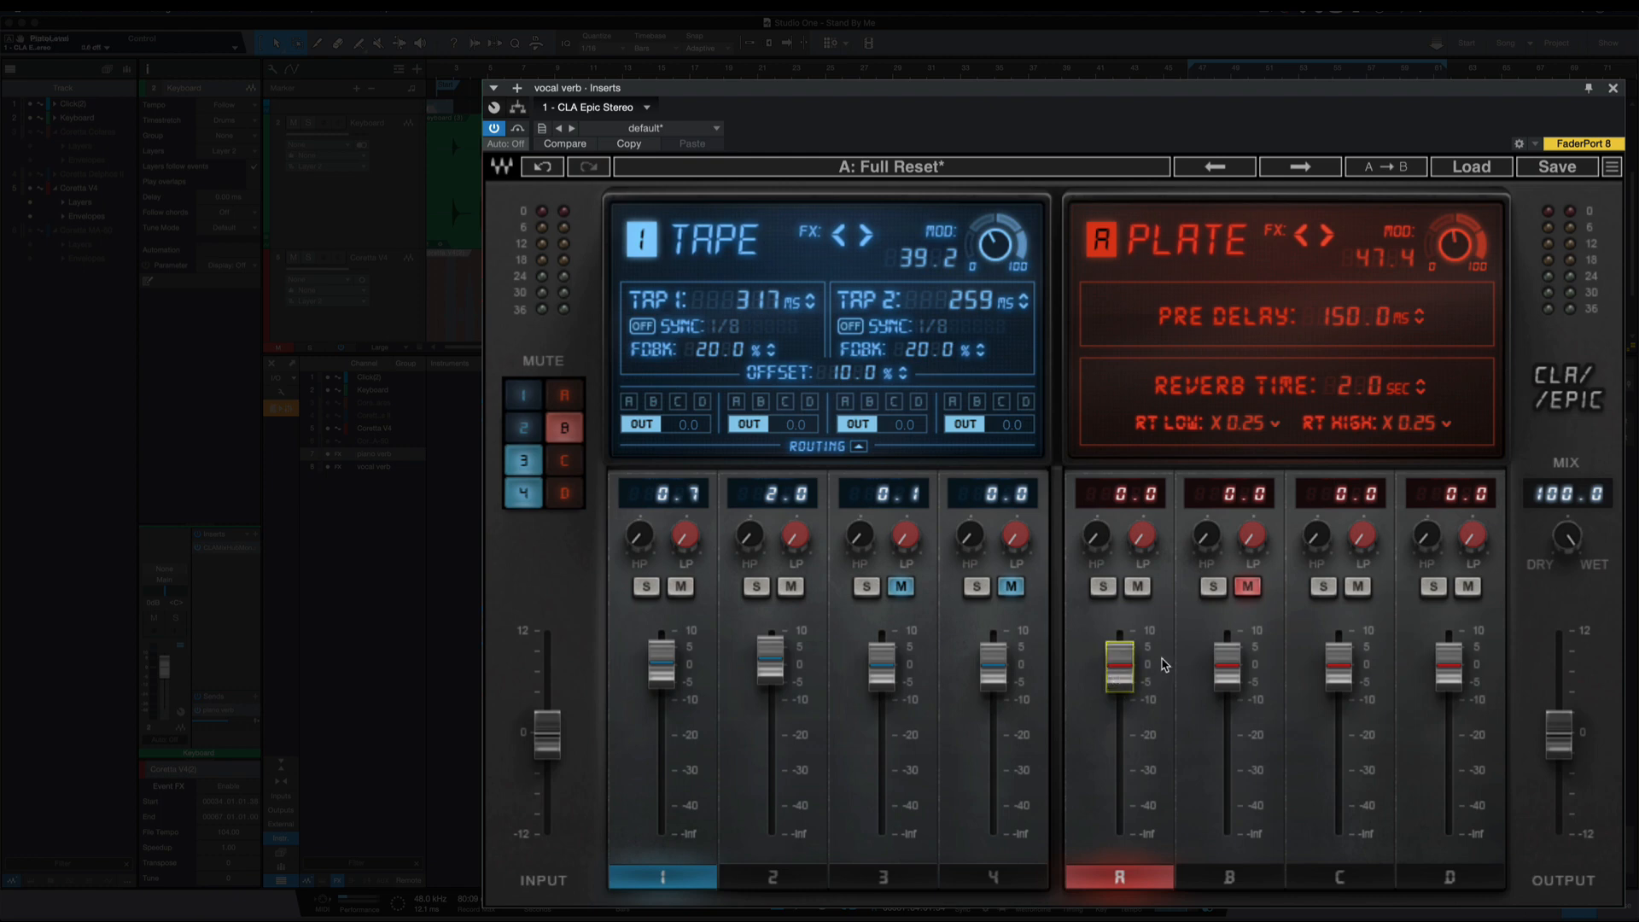
Set the Room reverb's level to 0.1 and the Hall reverb's level to -0.4, and return to the Plate reverb.
left_click(1227, 664)
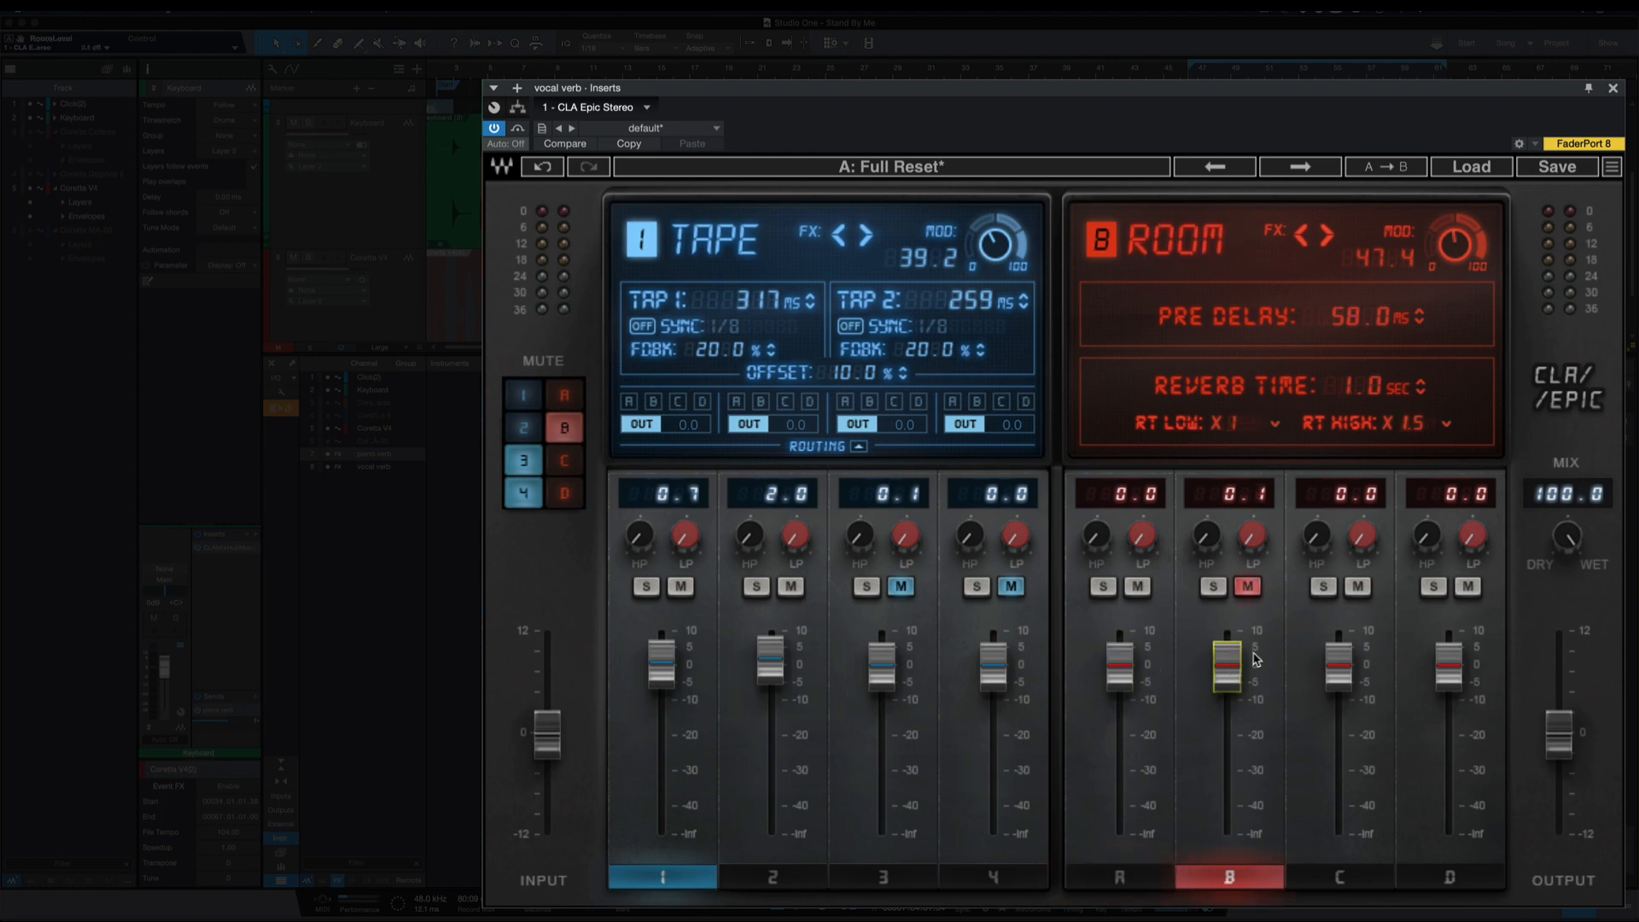
left_click(1338, 666)
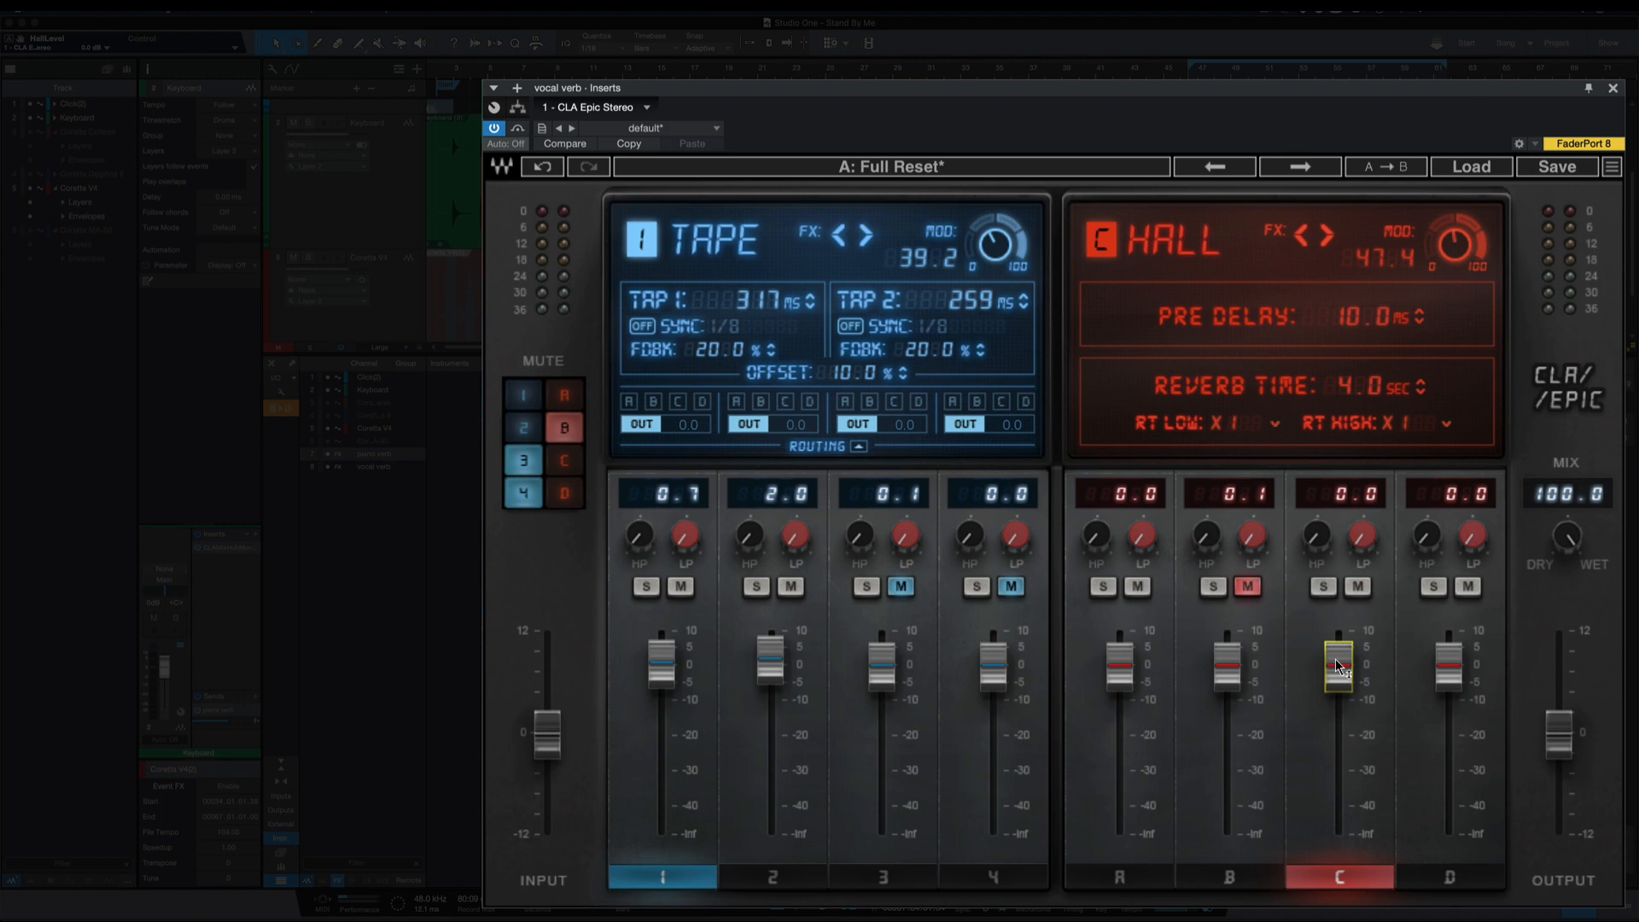
left_click_drag(1336, 659, 1335, 663)
left_click(1227, 664)
left_click(1120, 664)
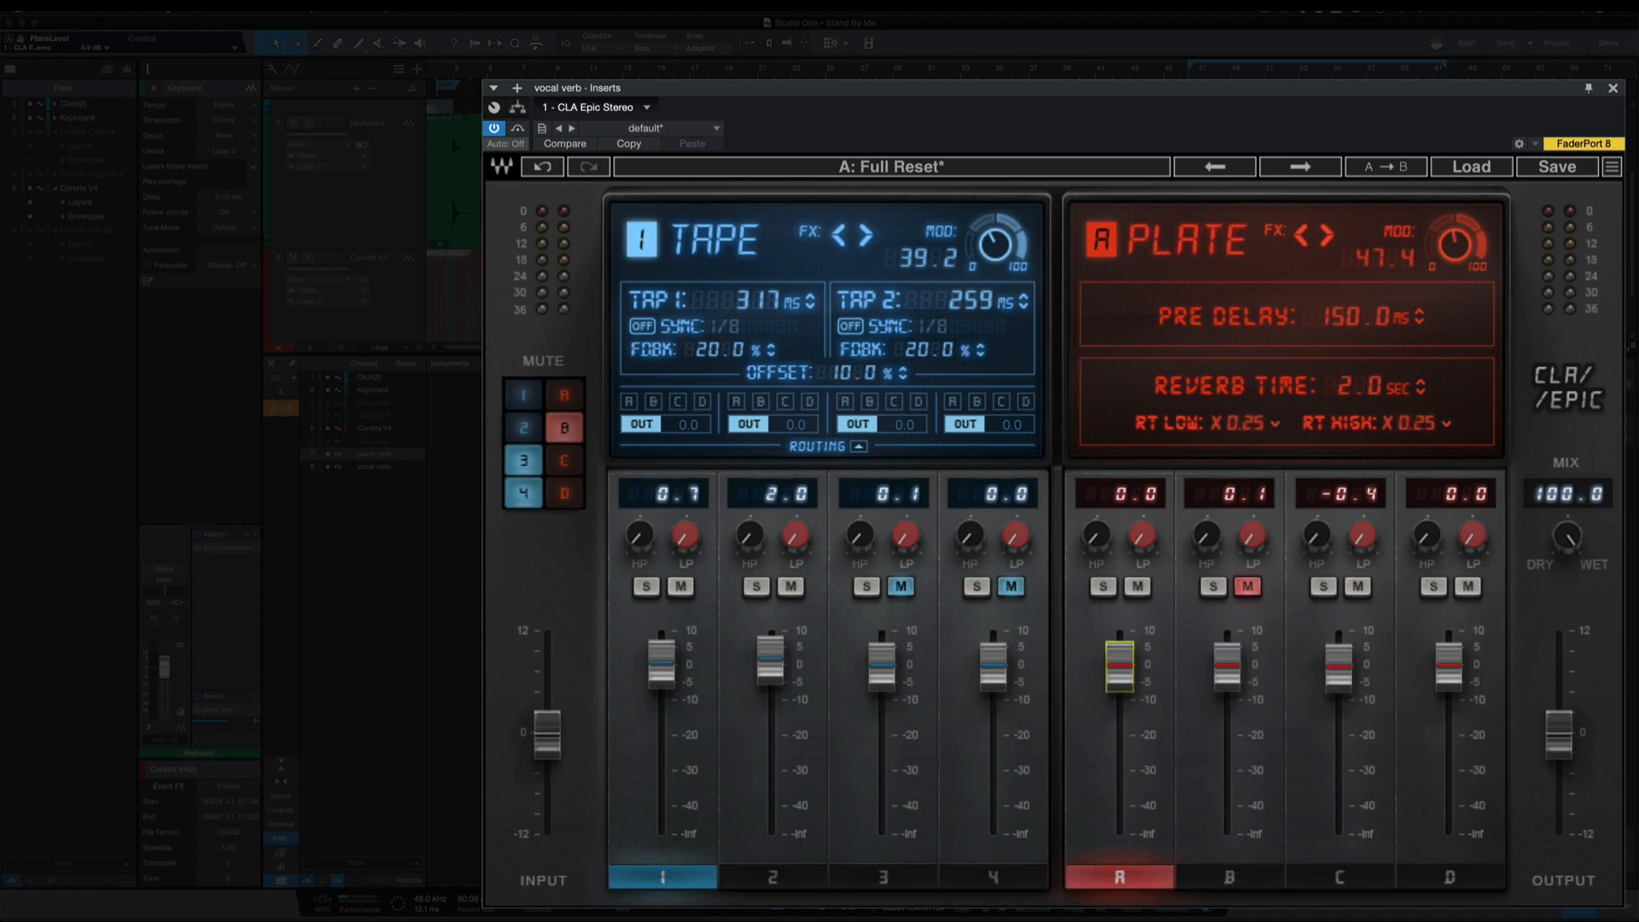
Review the settings of the Room, Hall and Space reverbs and return to the Plate reverb.
left_click(1228, 664)
left_click(1337, 665)
left_click(1253, 535)
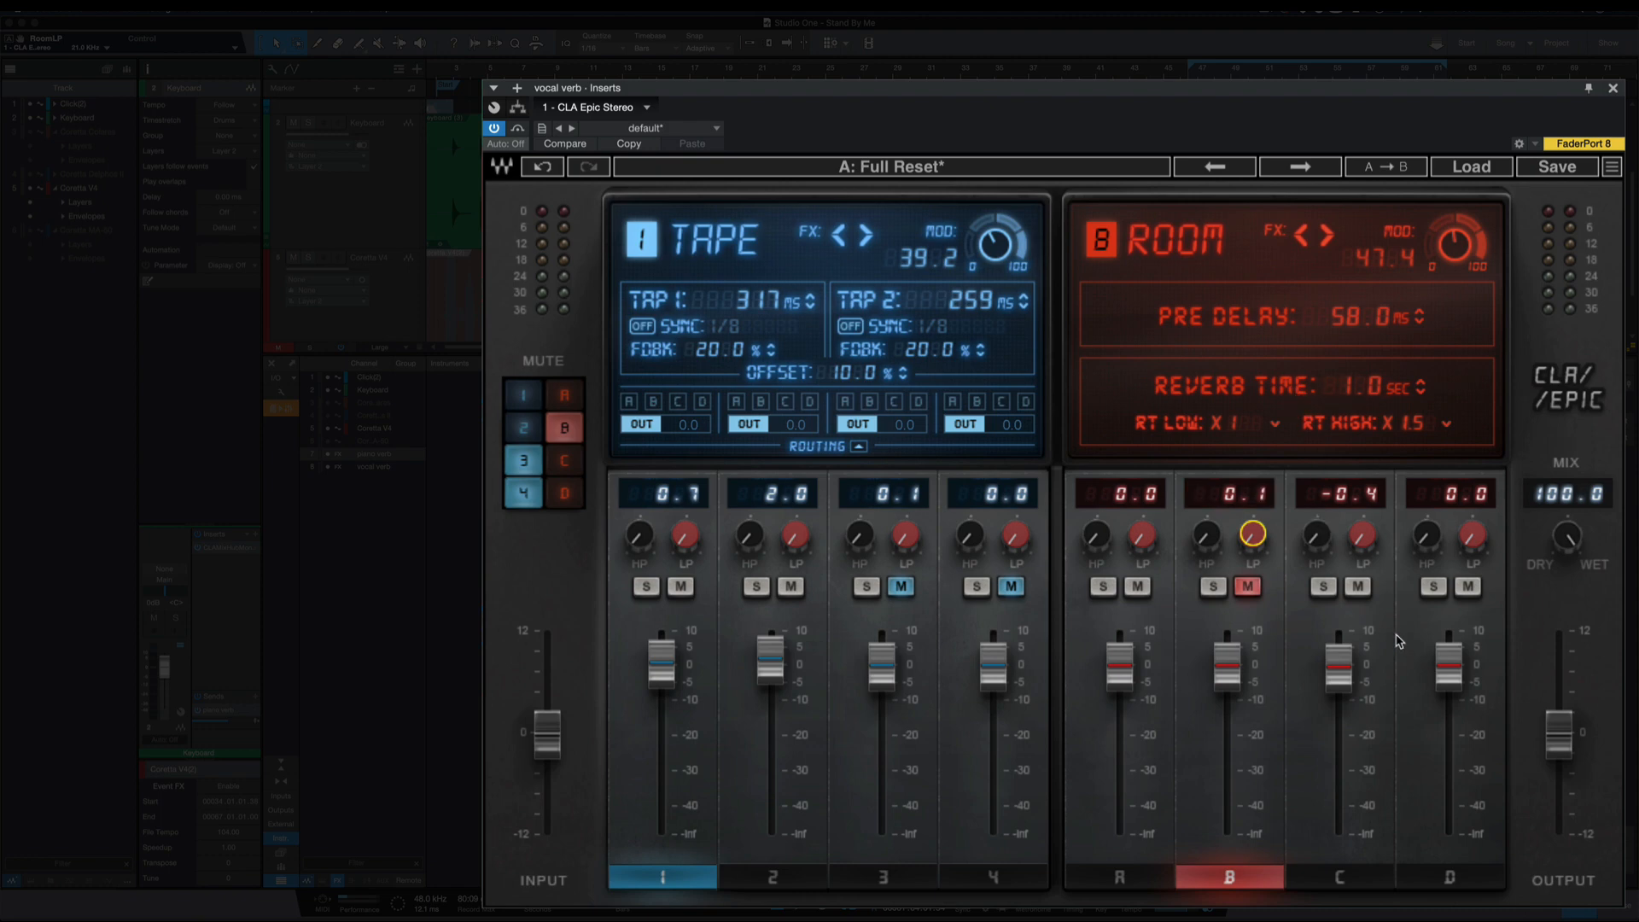
left_click(1449, 665)
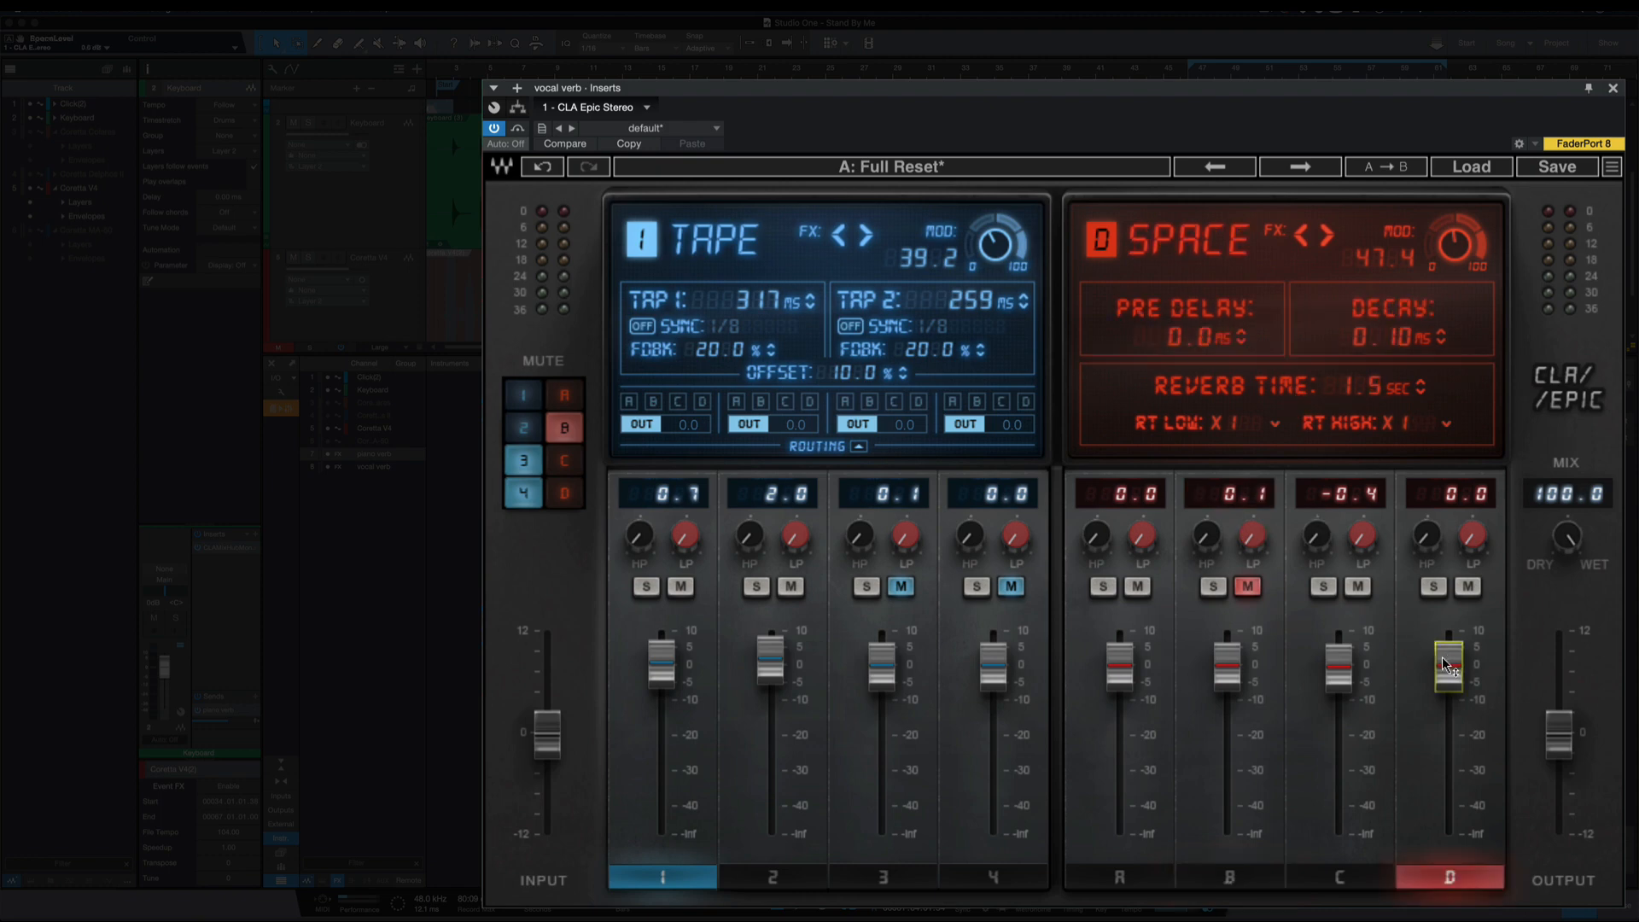
left_click(1405, 344)
left_click(1112, 665)
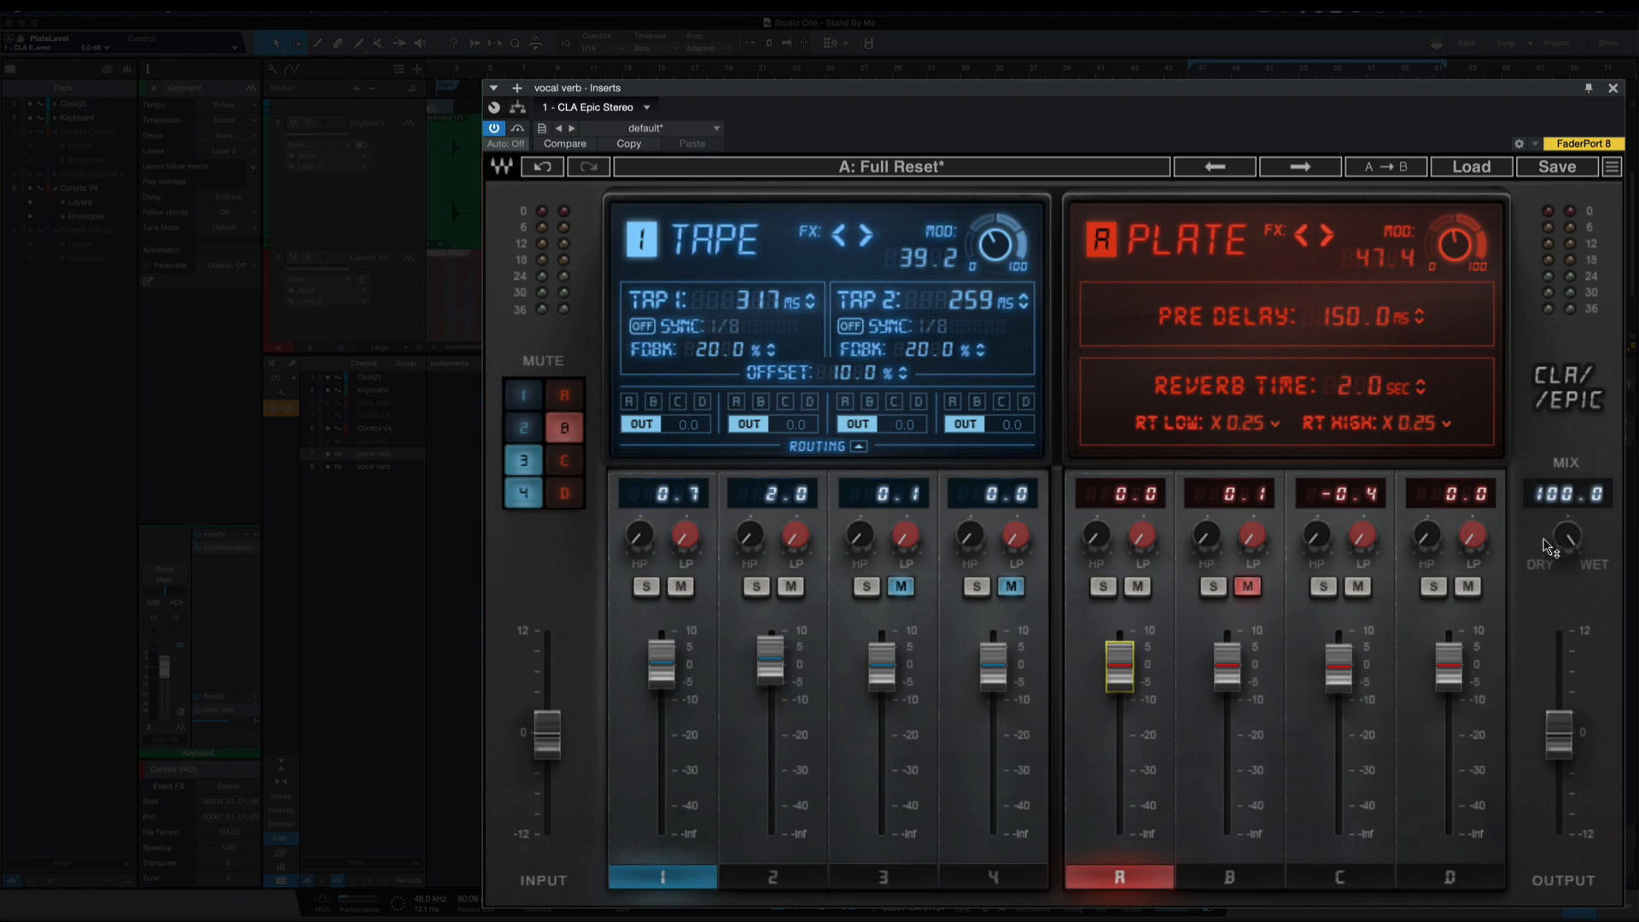
Browse the settings of all four delays, Tape, Throw, Slap and Crowd, ending on the Slap delay.
left_click(771, 886)
left_click(896, 885)
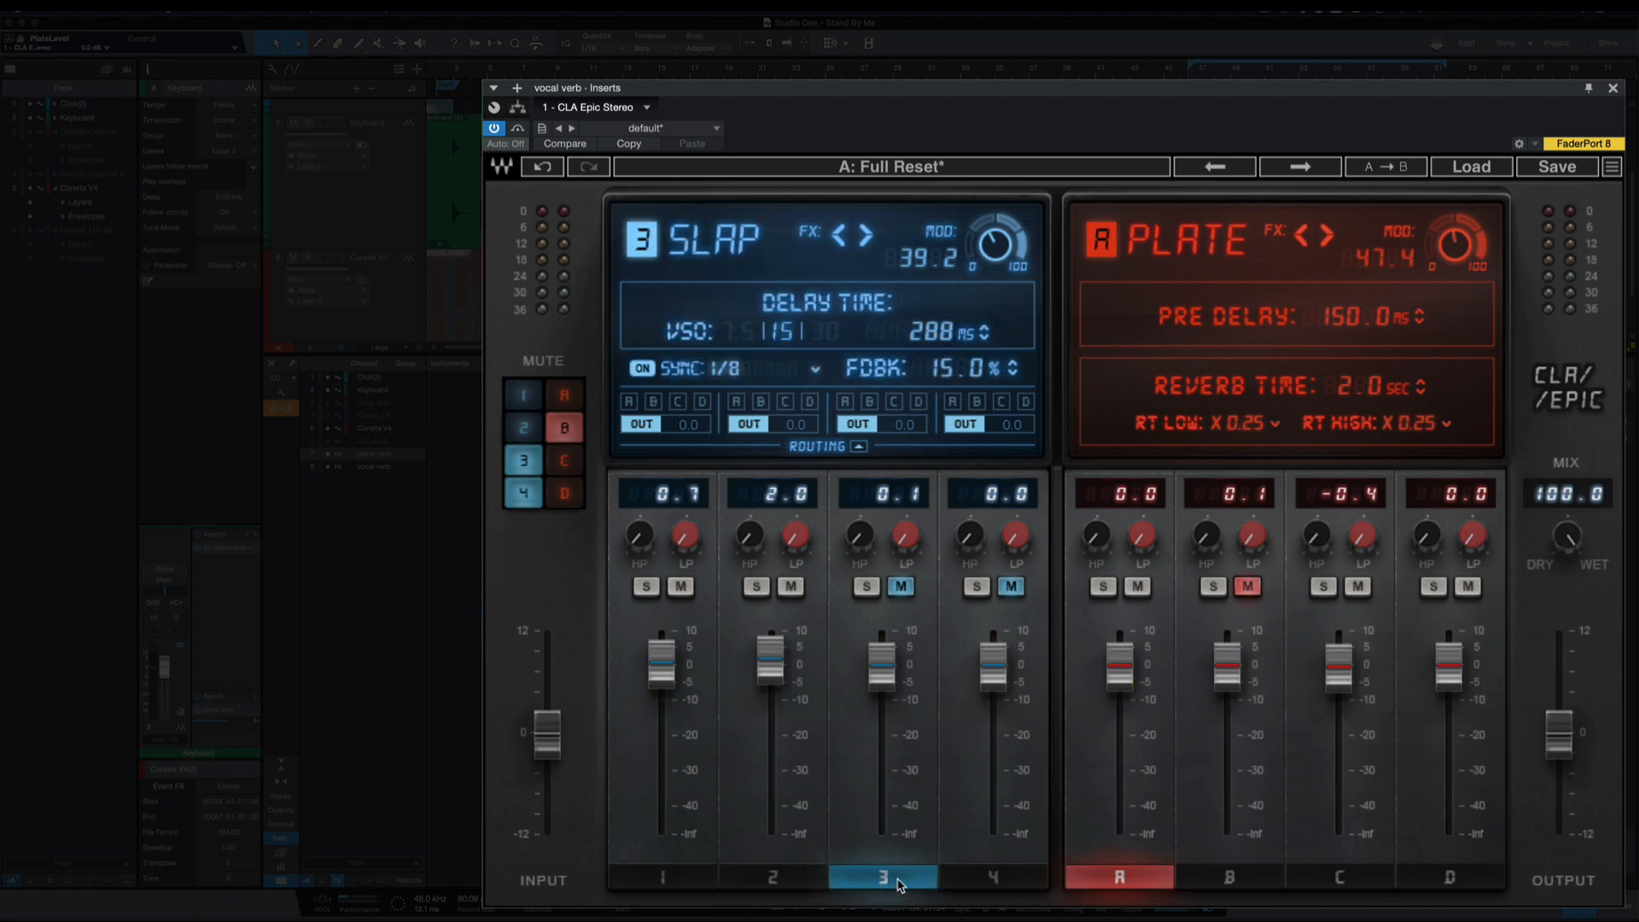
left_click(991, 885)
left_click(904, 886)
left_click(815, 884)
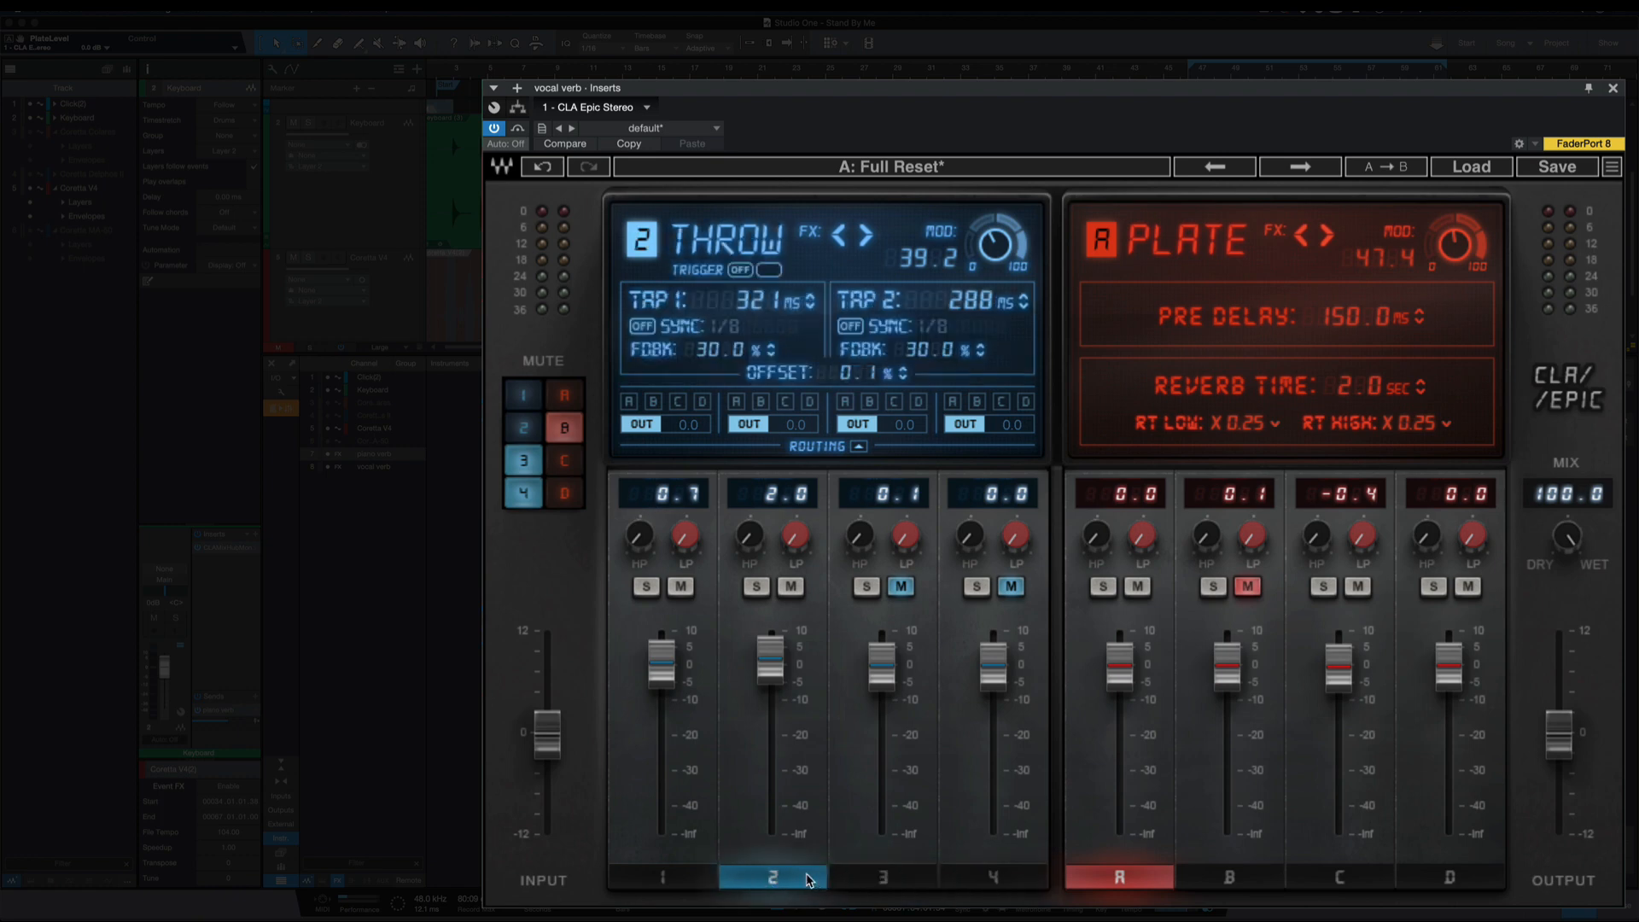
left_click(670, 884)
left_click(787, 888)
left_click(867, 885)
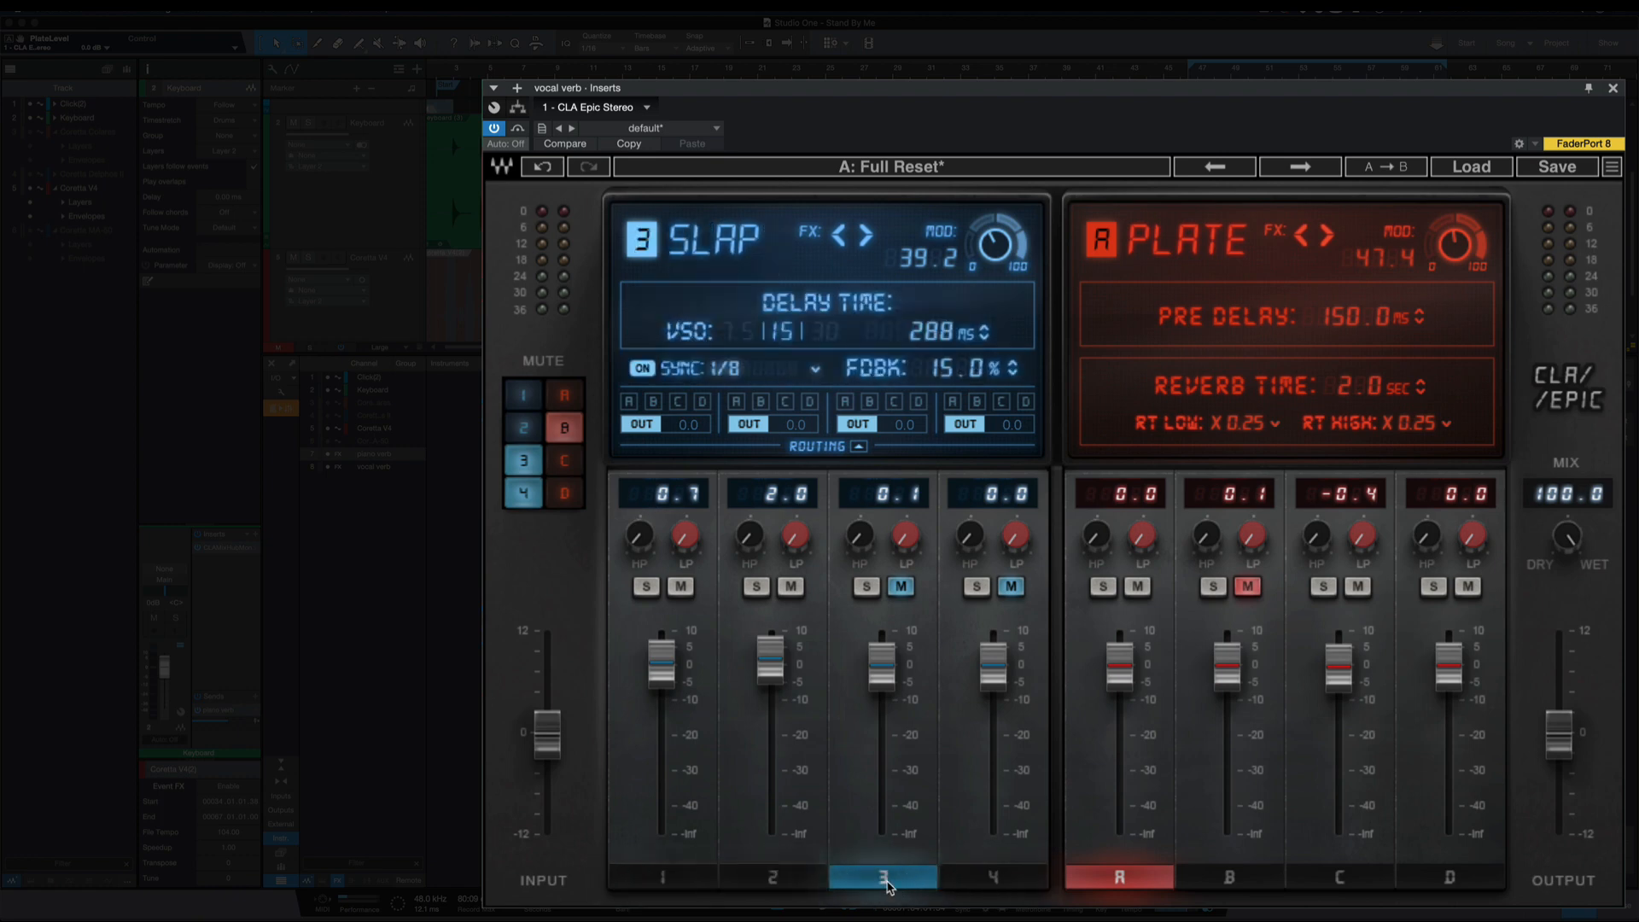
left_click(662, 662)
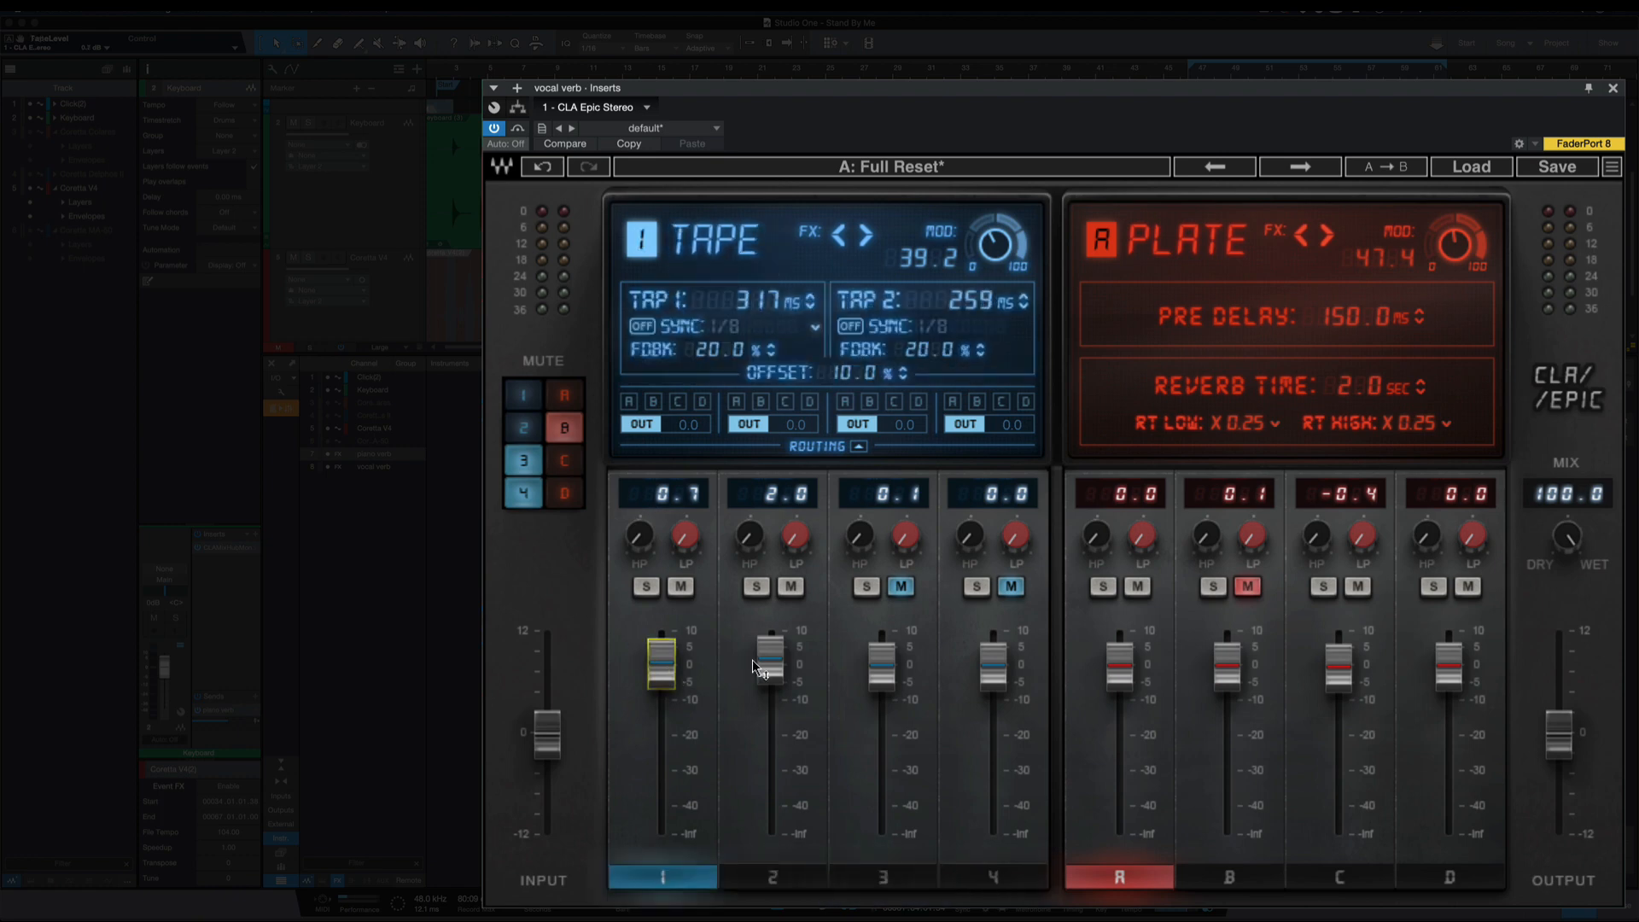
left_click(764, 666)
left_click(881, 659)
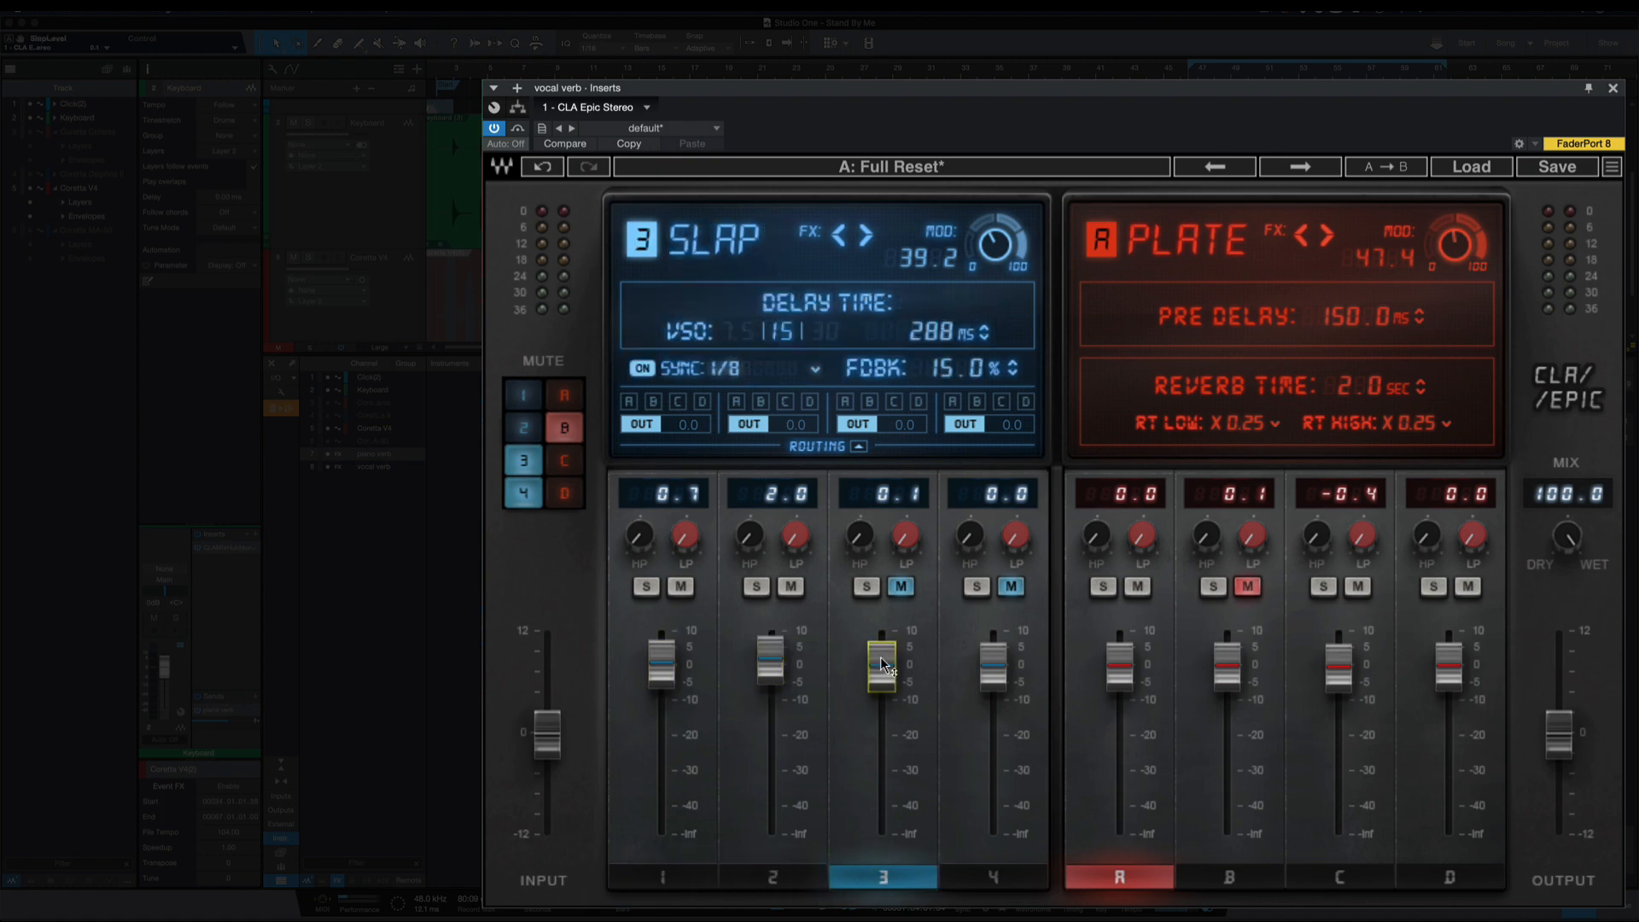
Toggle the Crowd delay's mute off and back on, unmute the Slap delay and mute the Throw delay.
left_click(992, 662)
left_click(1013, 588)
left_click(1014, 588)
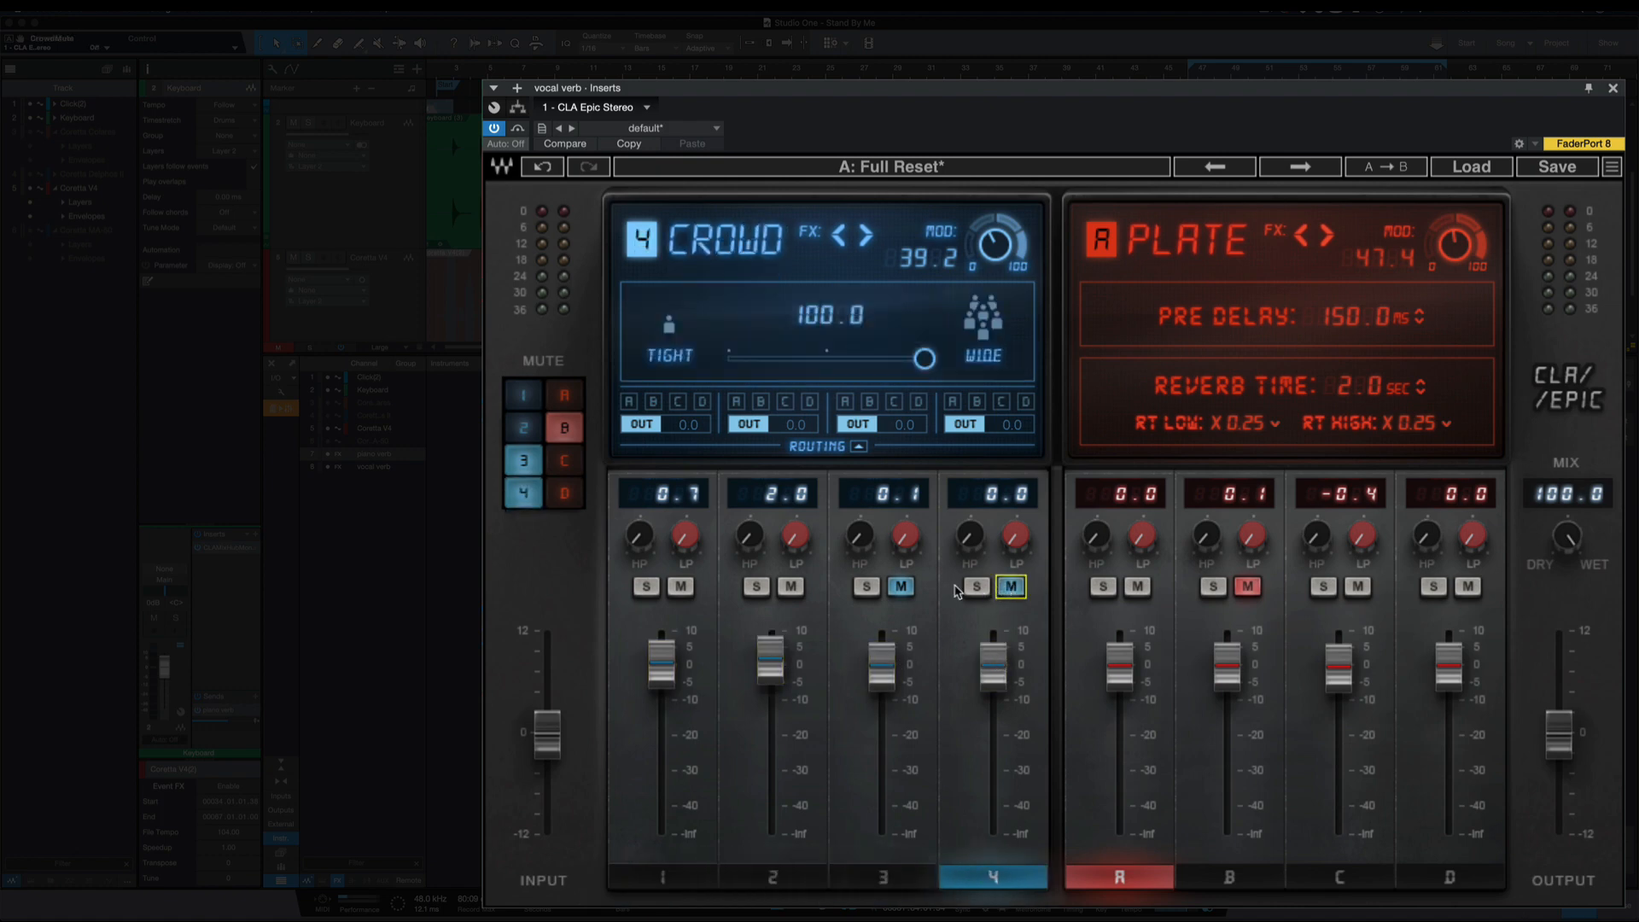
left_click(901, 587)
left_click(790, 587)
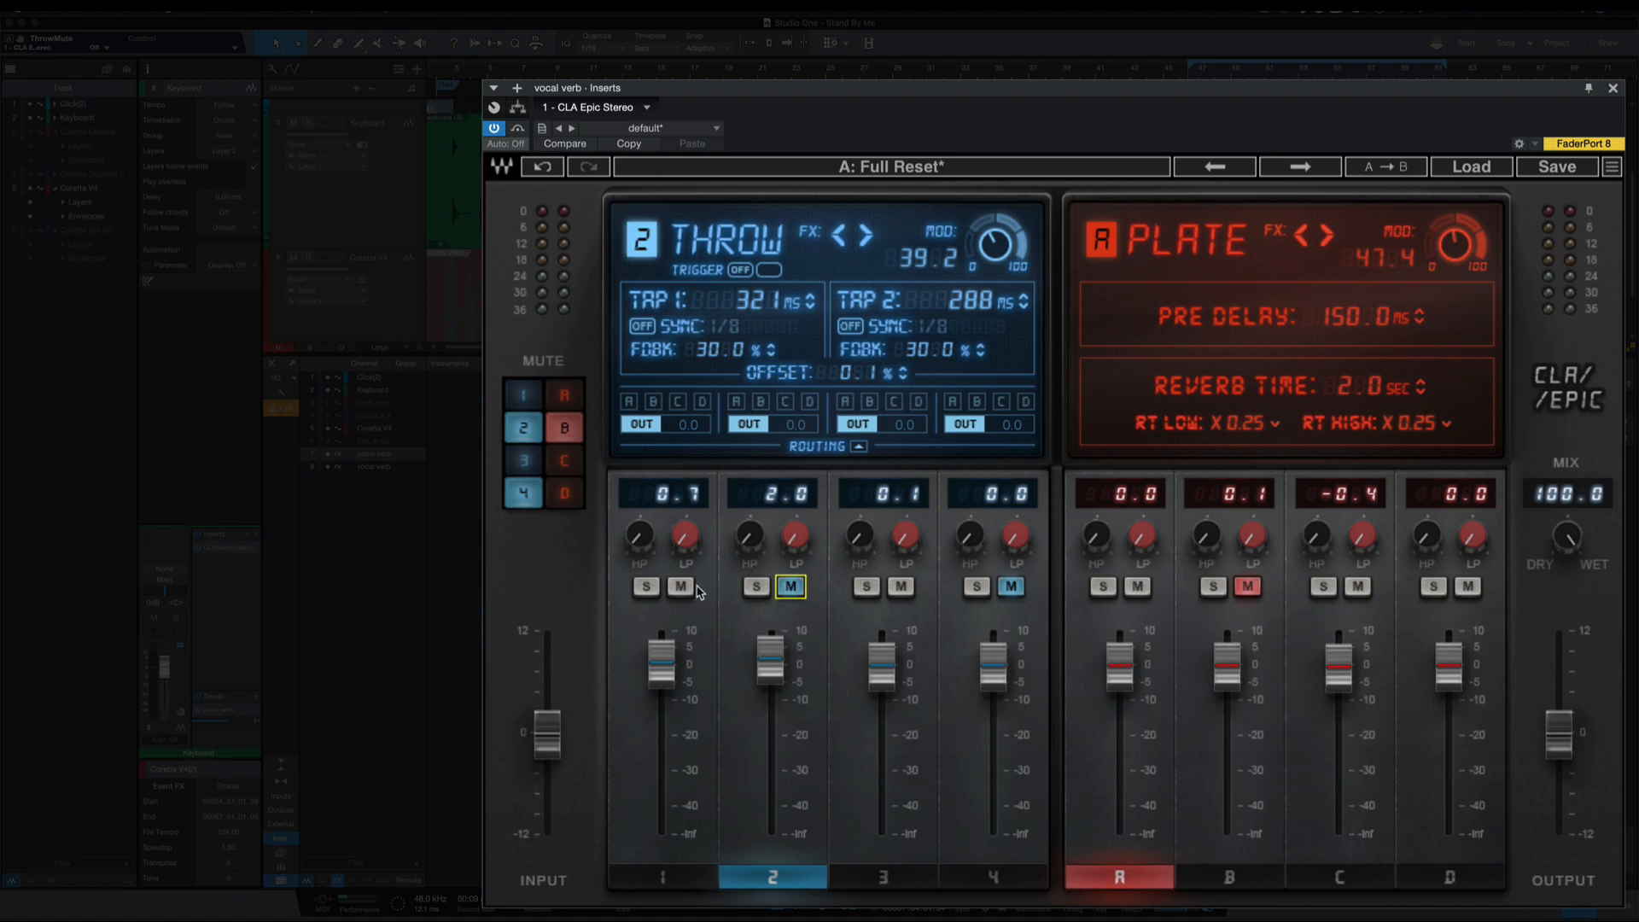
Mute and unmute the Tape delay, and solo the Throw delay.
left_click(680, 588)
left_click(756, 588)
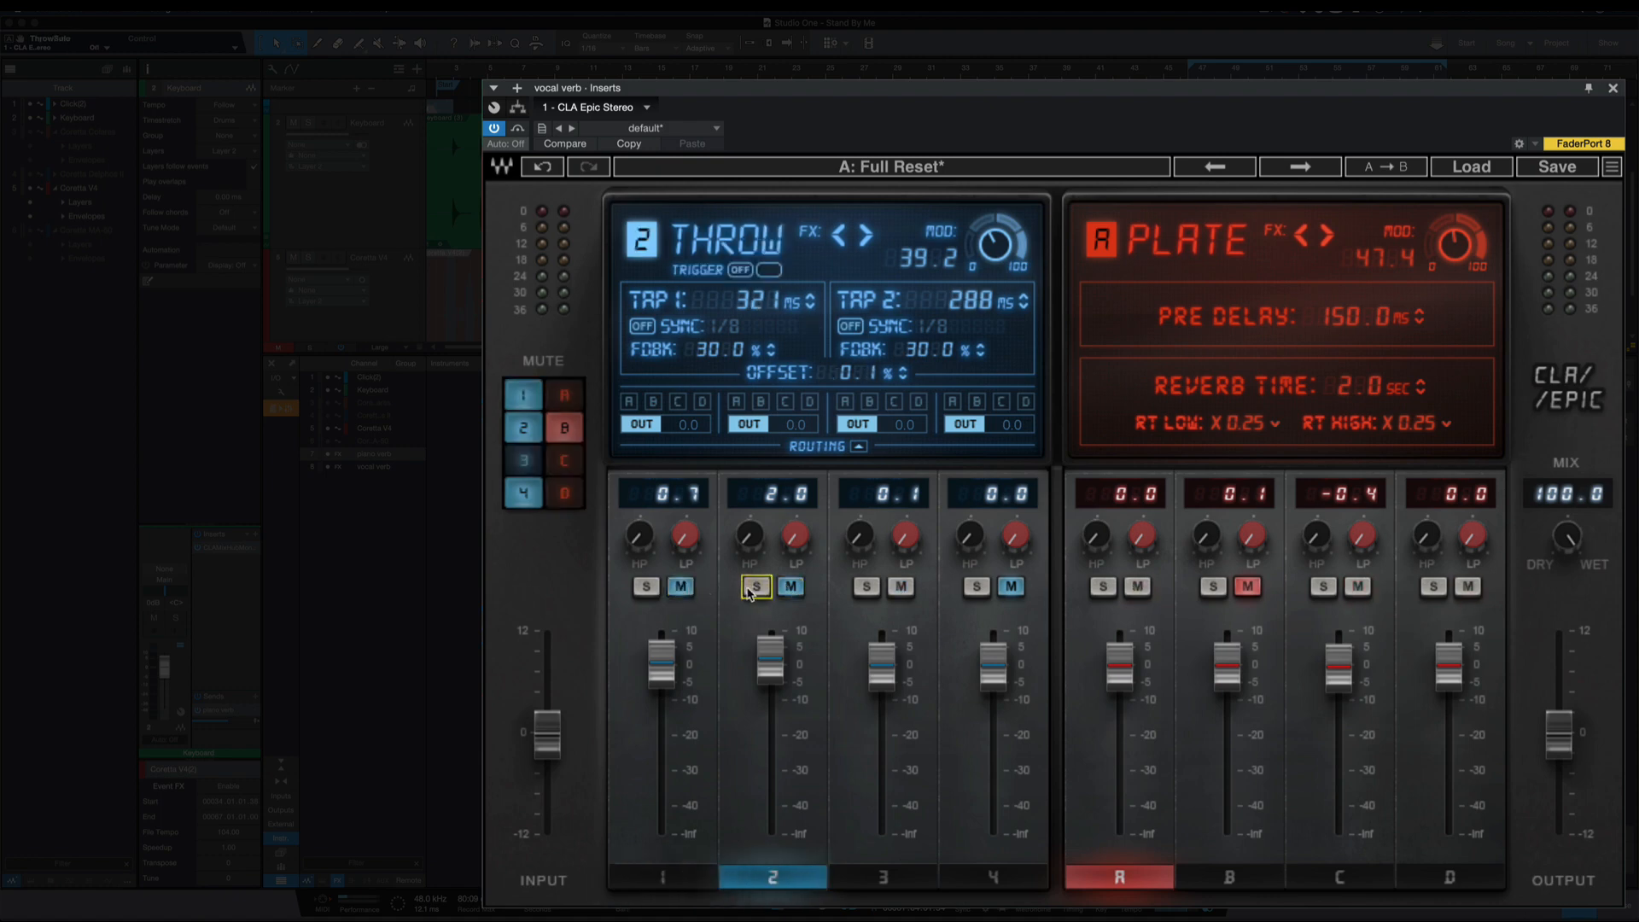
left_click(683, 586)
left_click(760, 587)
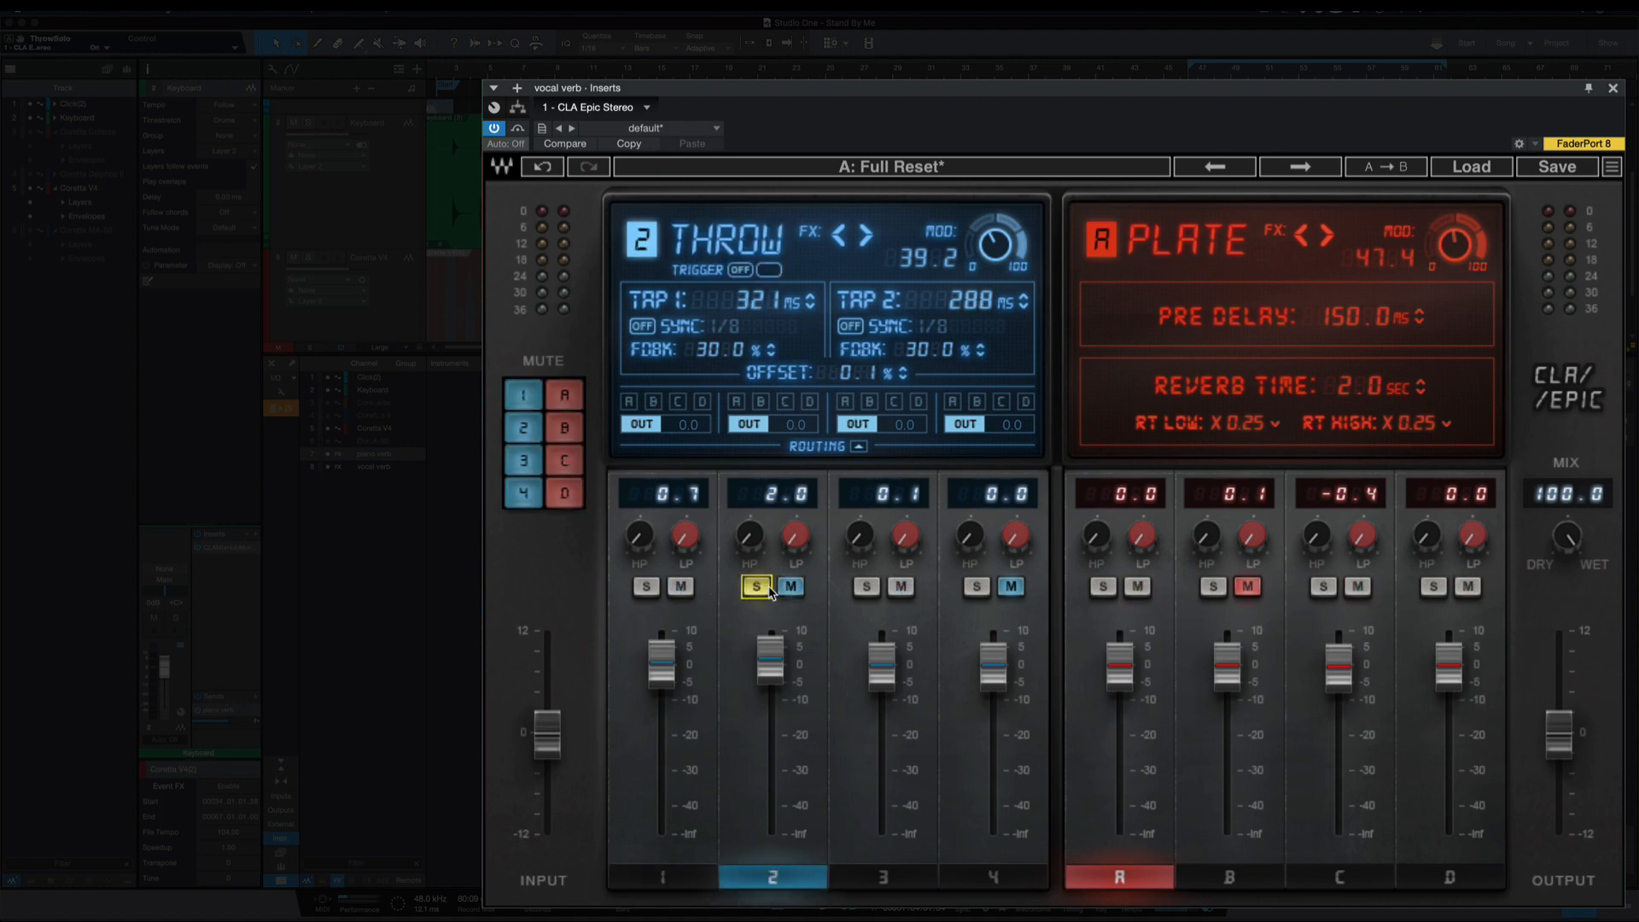
Check the high-pass and low-pass filter settings of the Throw and Slap delays.
left_click(796, 537)
left_click(752, 536)
left_click(796, 536)
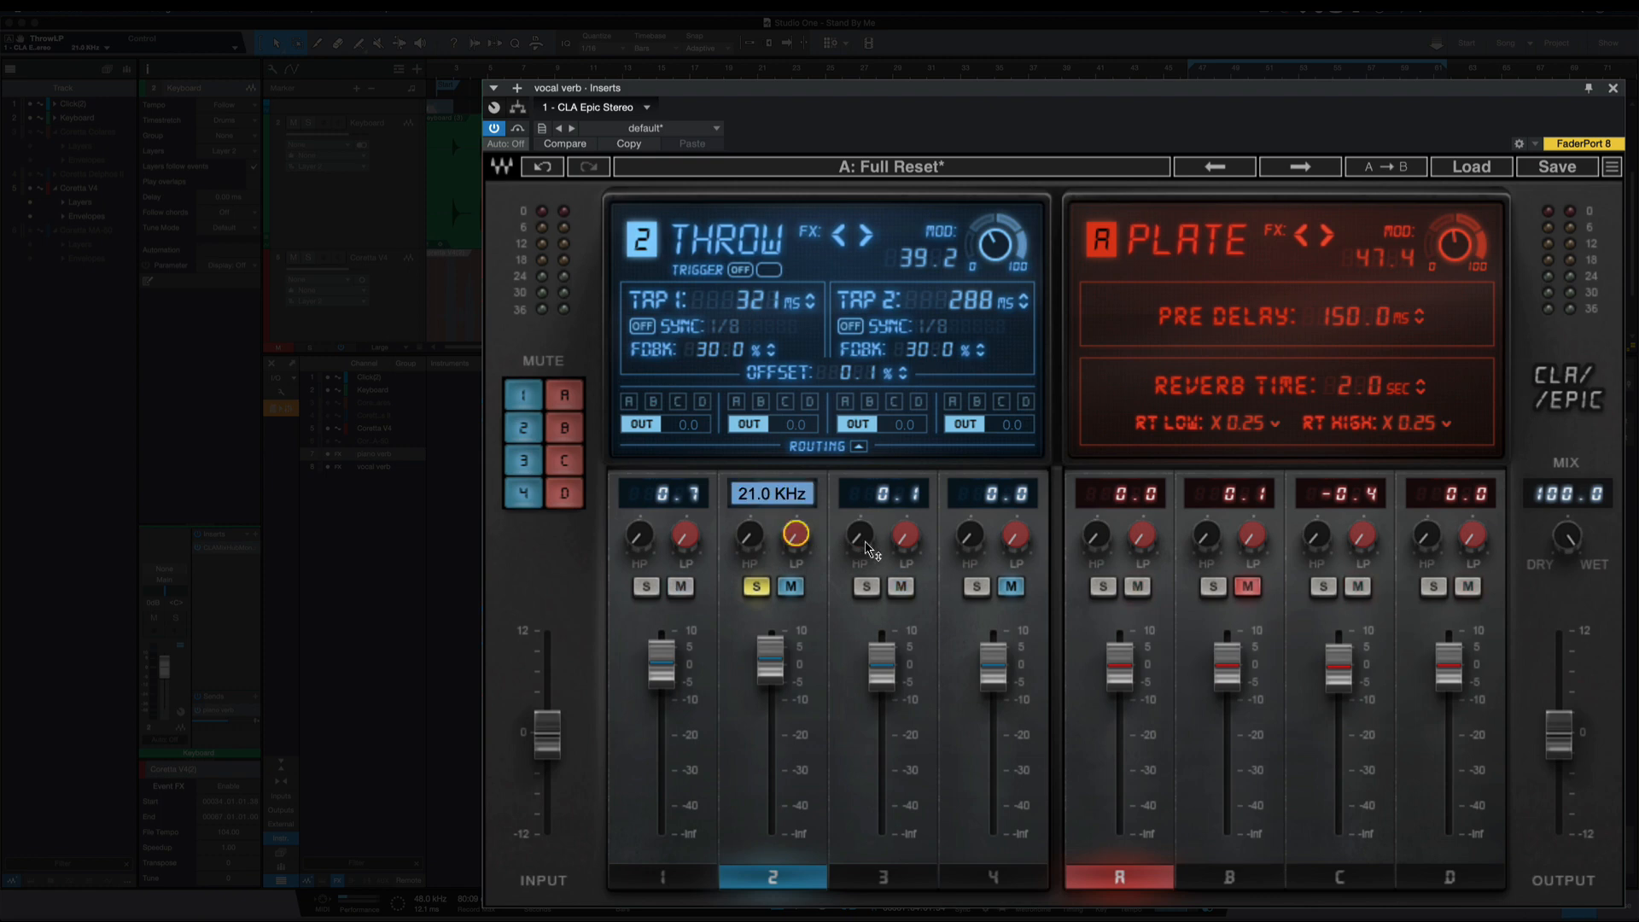
left_click(860, 537)
left_click(906, 536)
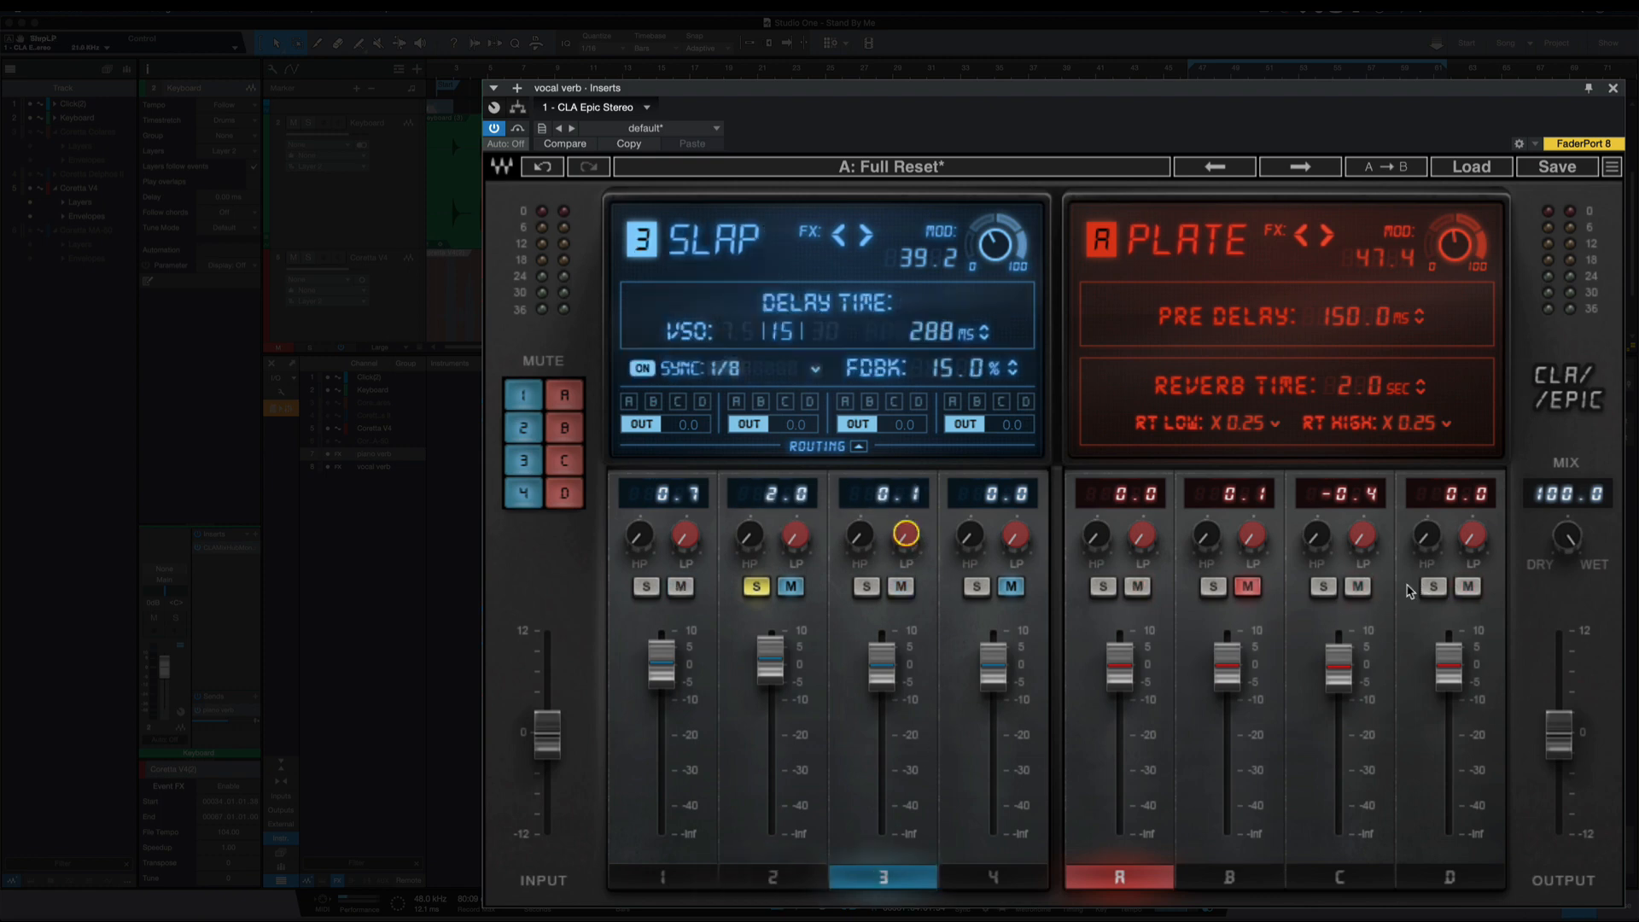
Clear the Throw delay's solo and mute the Slap delay and all four reverbs to audition the Tape delay alone.
left_click(761, 590)
left_click(907, 588)
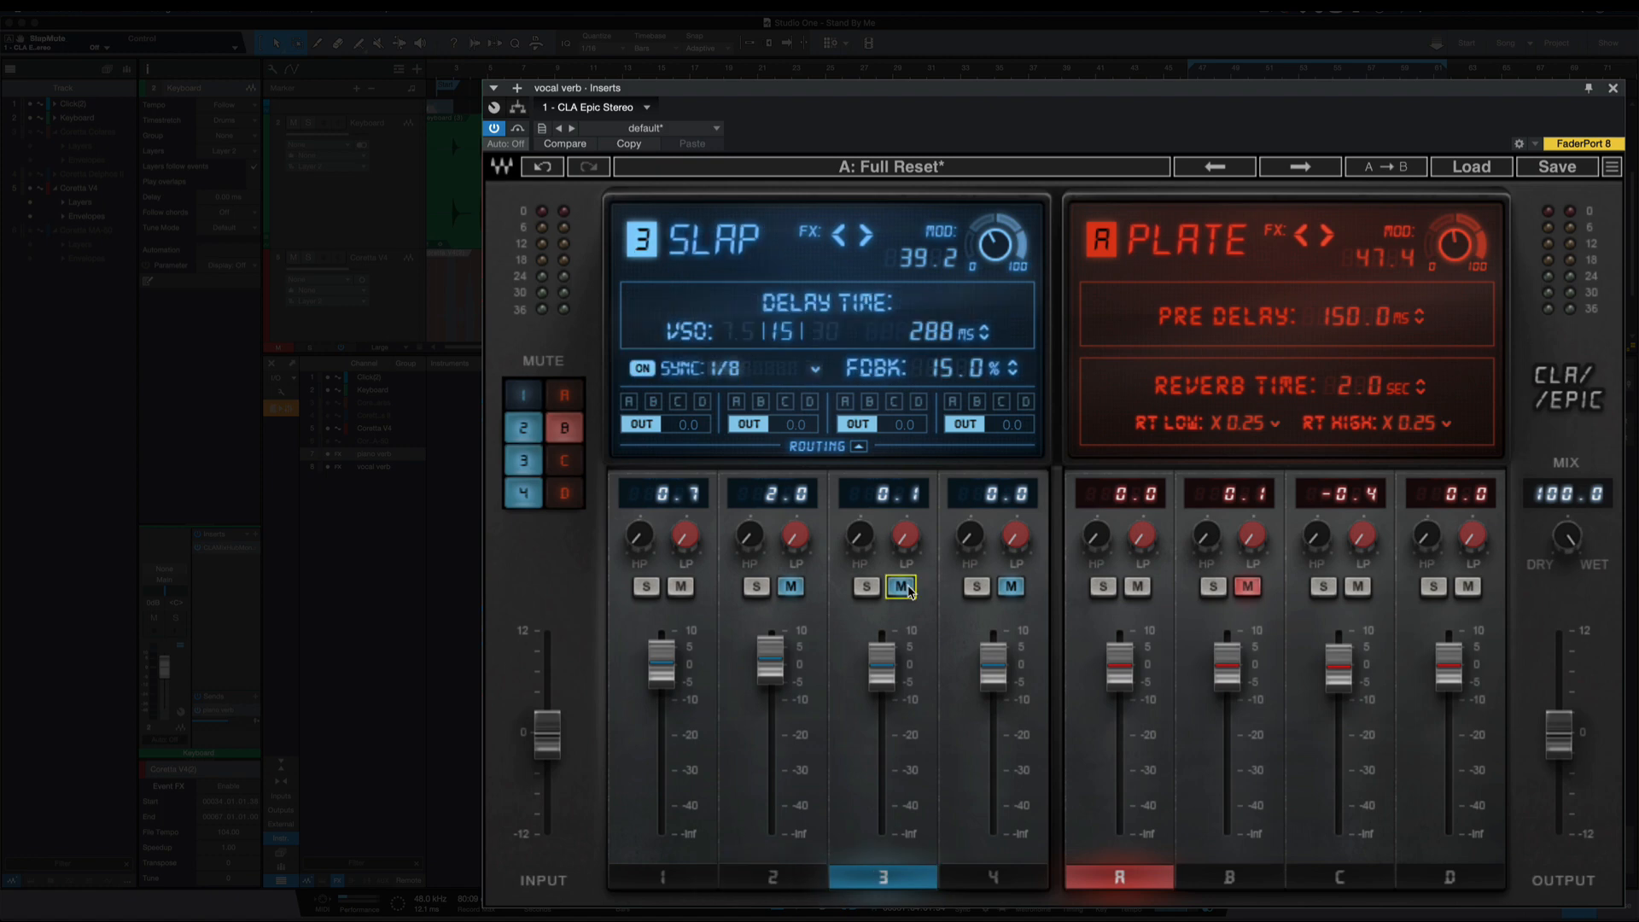
left_click(1249, 589)
left_click(1138, 587)
left_click(1358, 586)
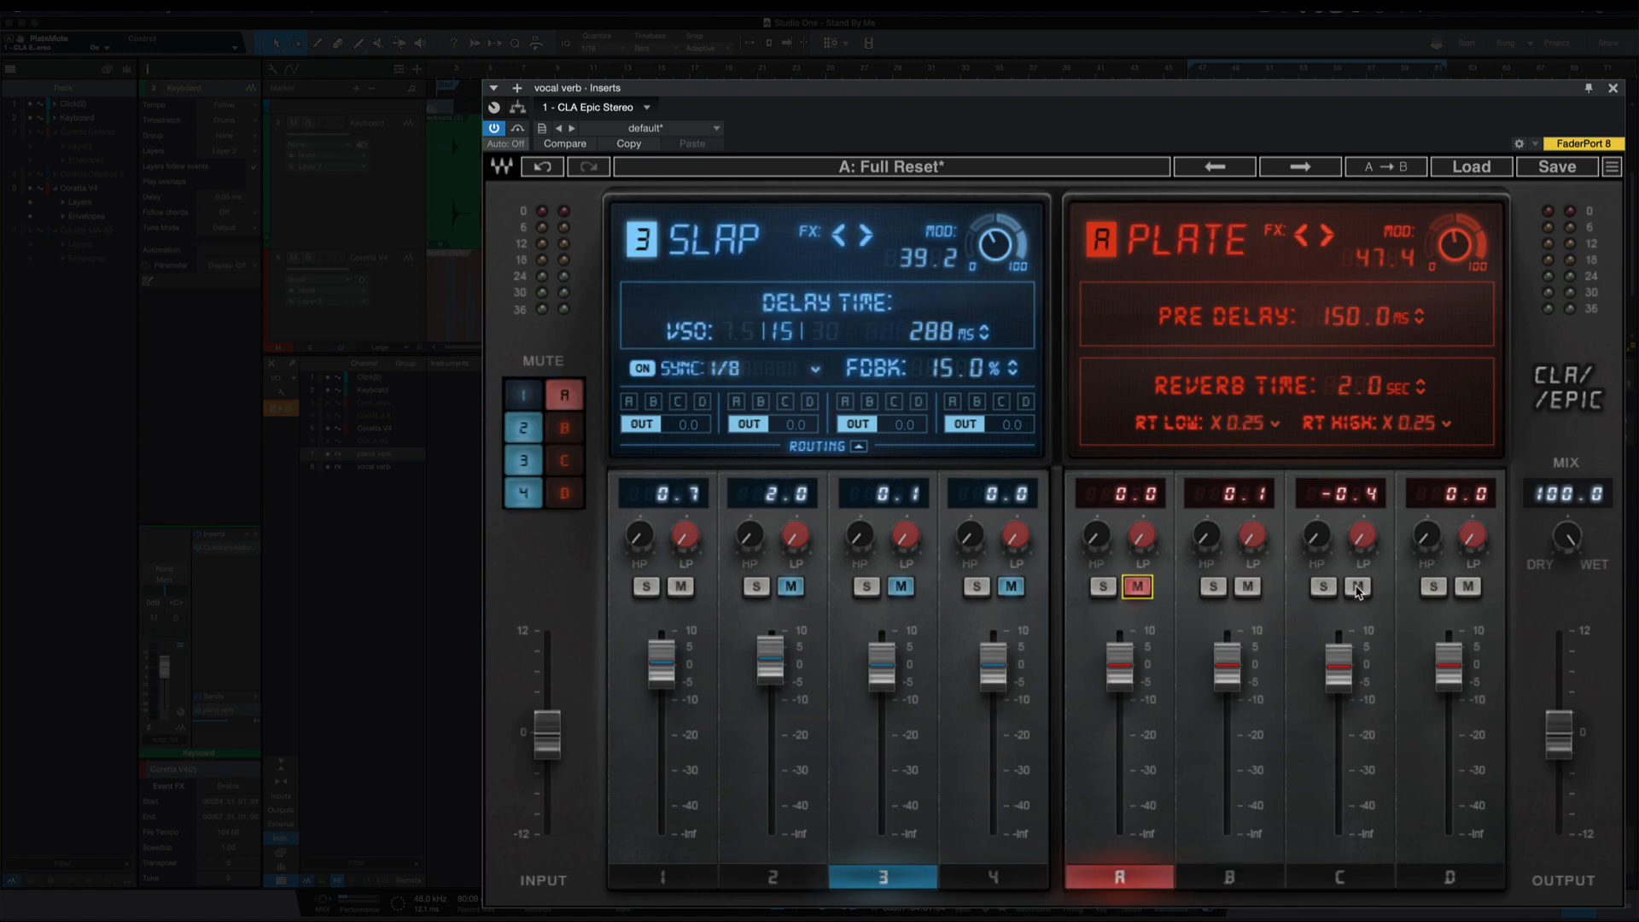
left_click(1467, 588)
left_click(1232, 654)
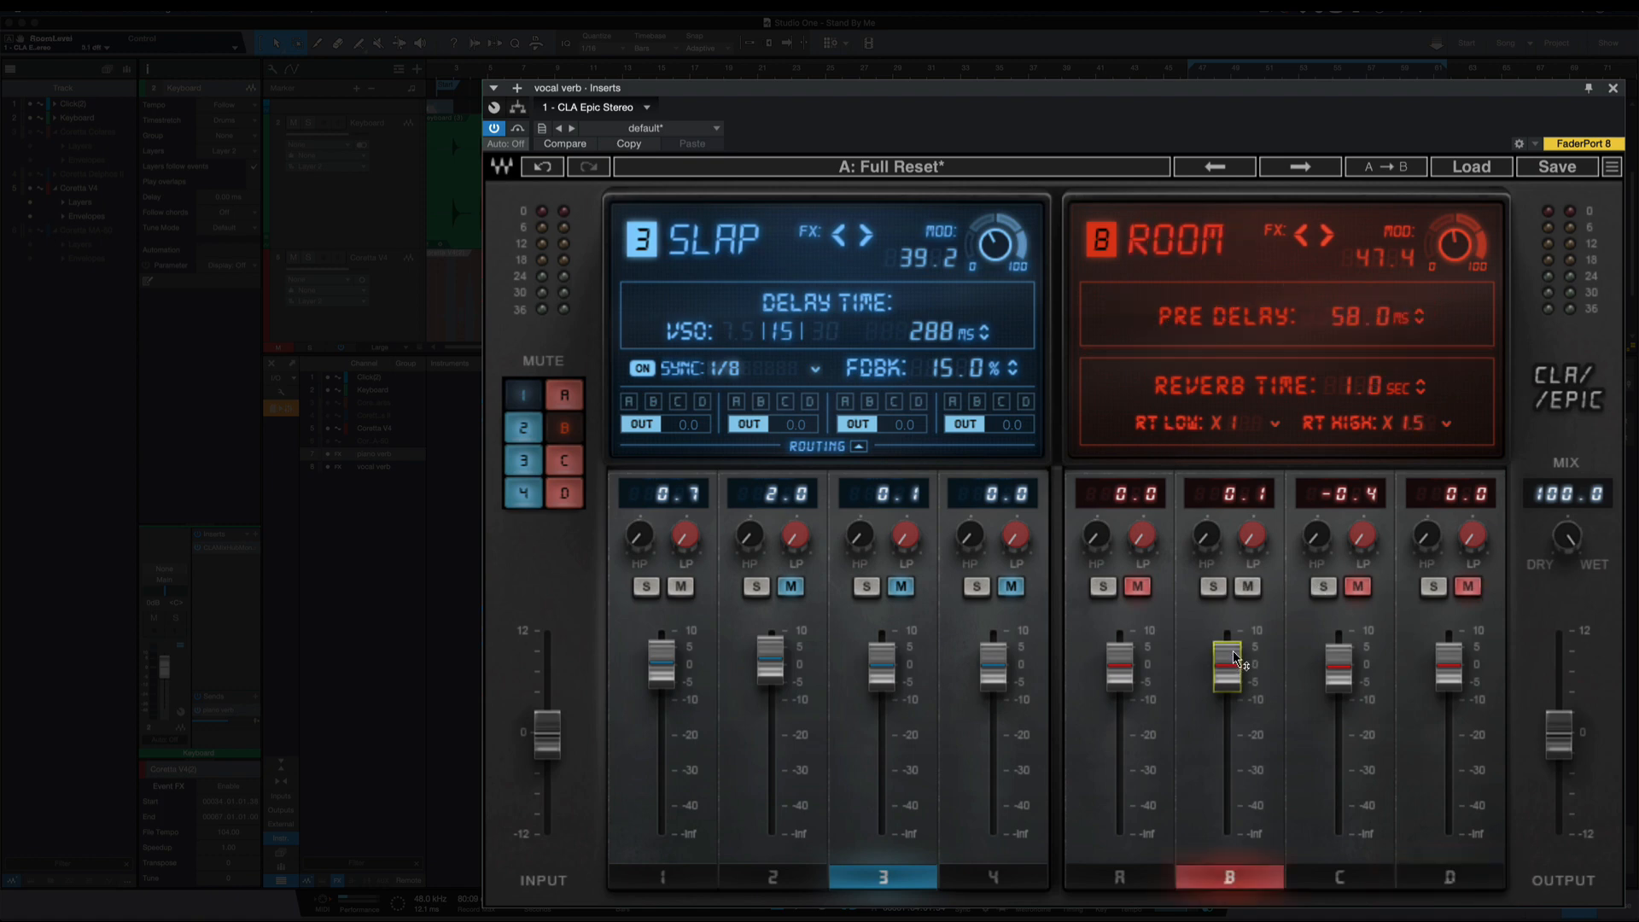
left_click(1247, 587)
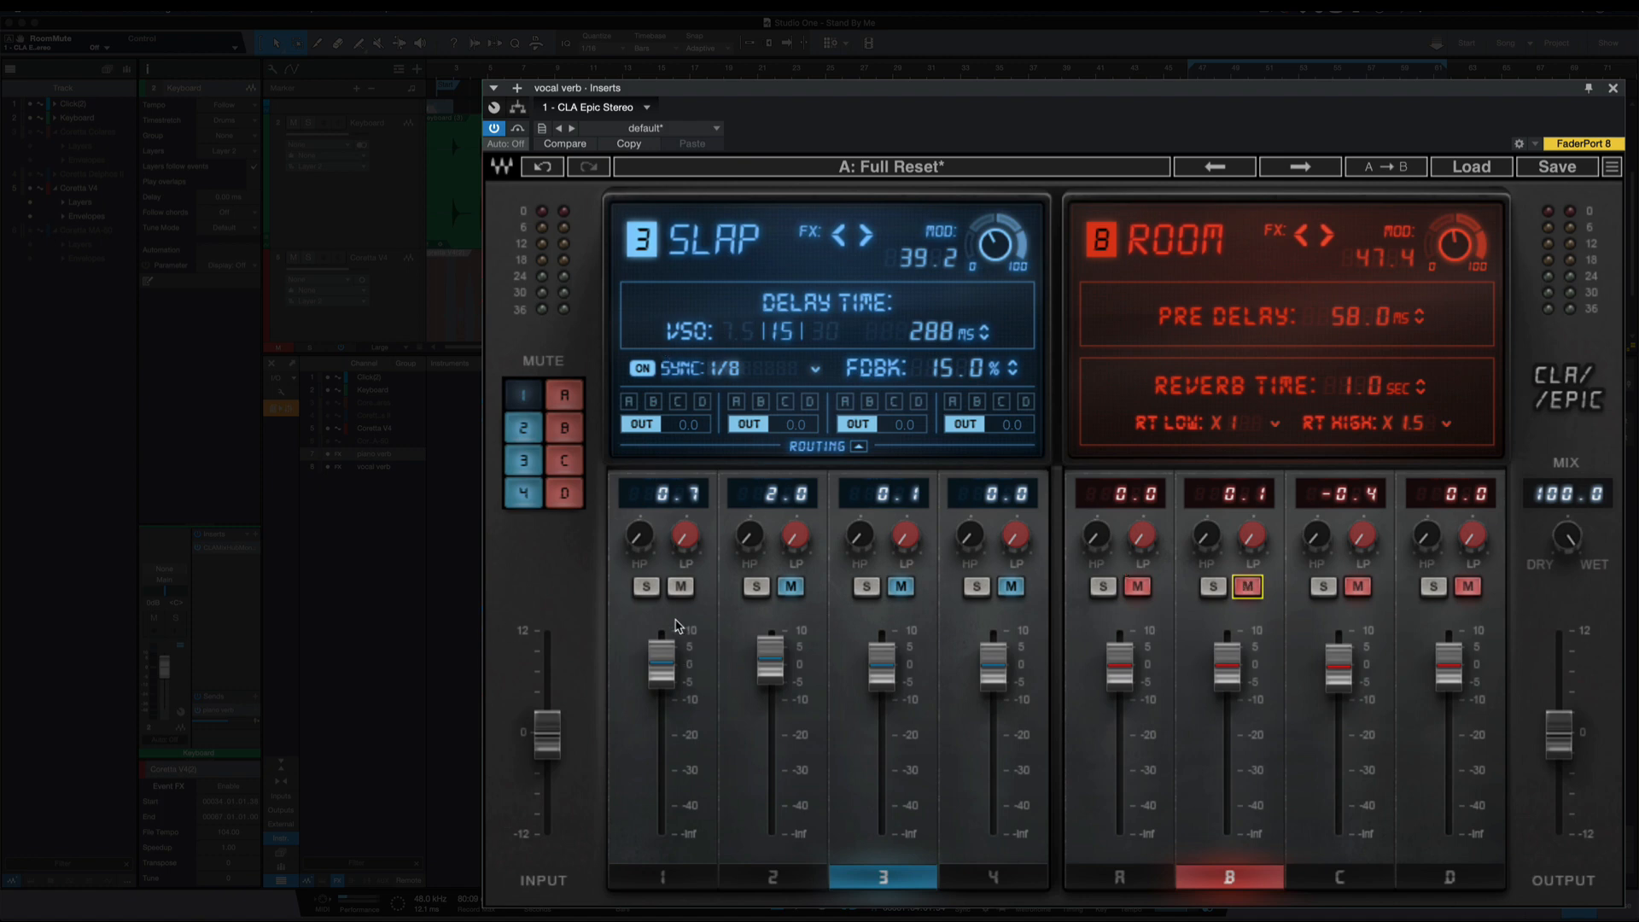
left_click(665, 655)
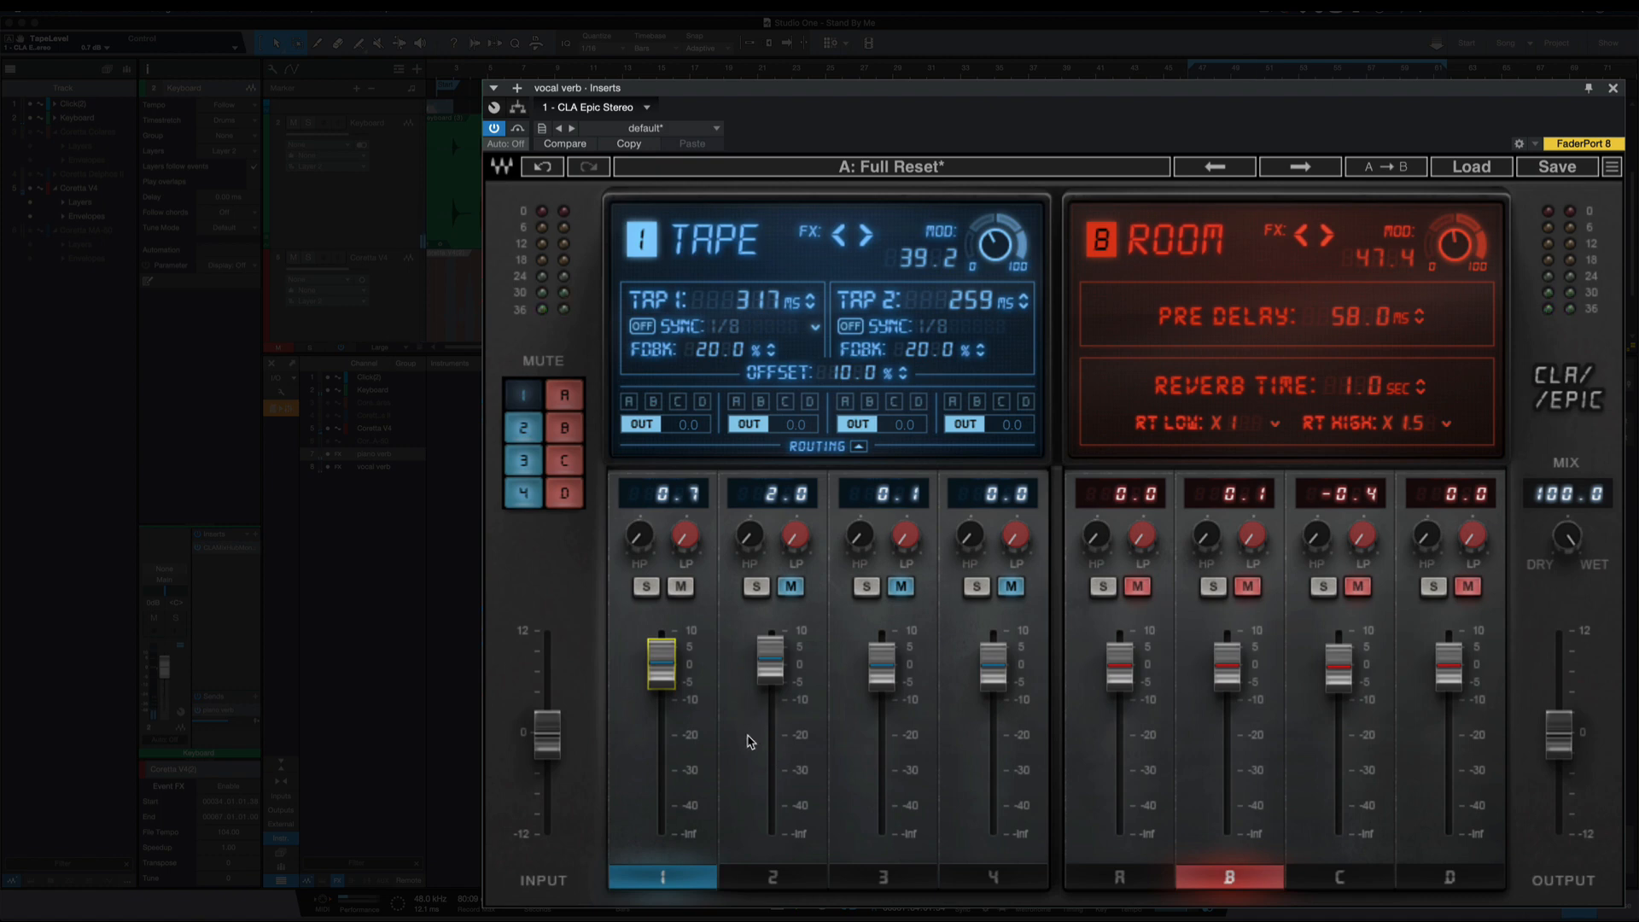
Mute the Tape delay and audition the Throw and Slap delays one at a time, muting each again.
left_click(683, 587)
left_click(791, 588)
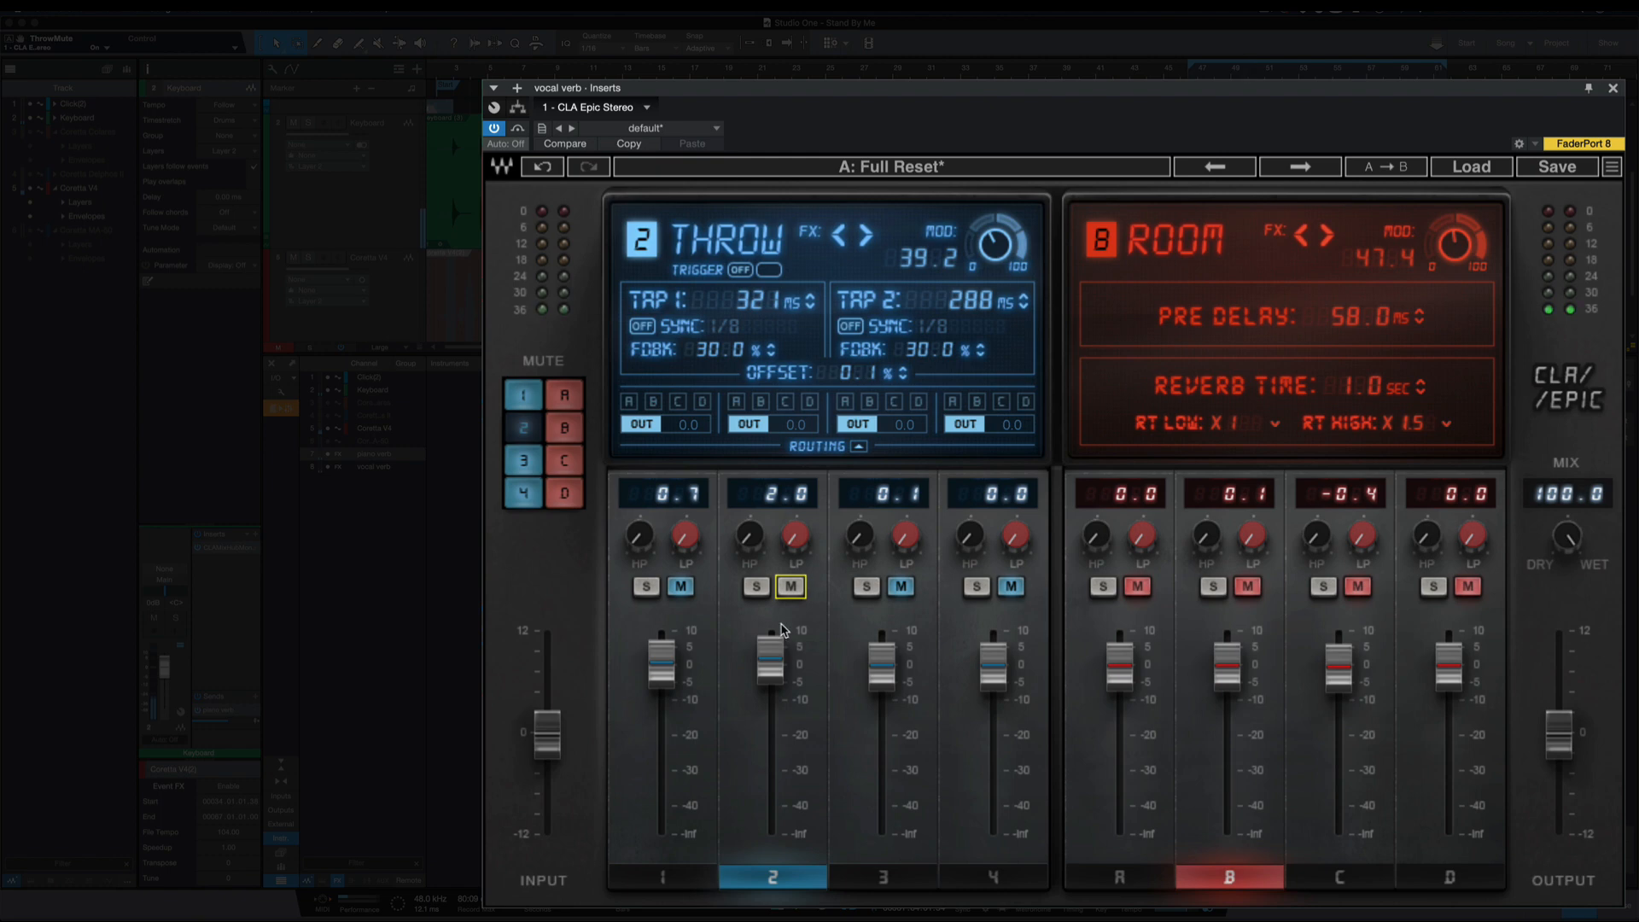
left_click(791, 586)
left_click(888, 666)
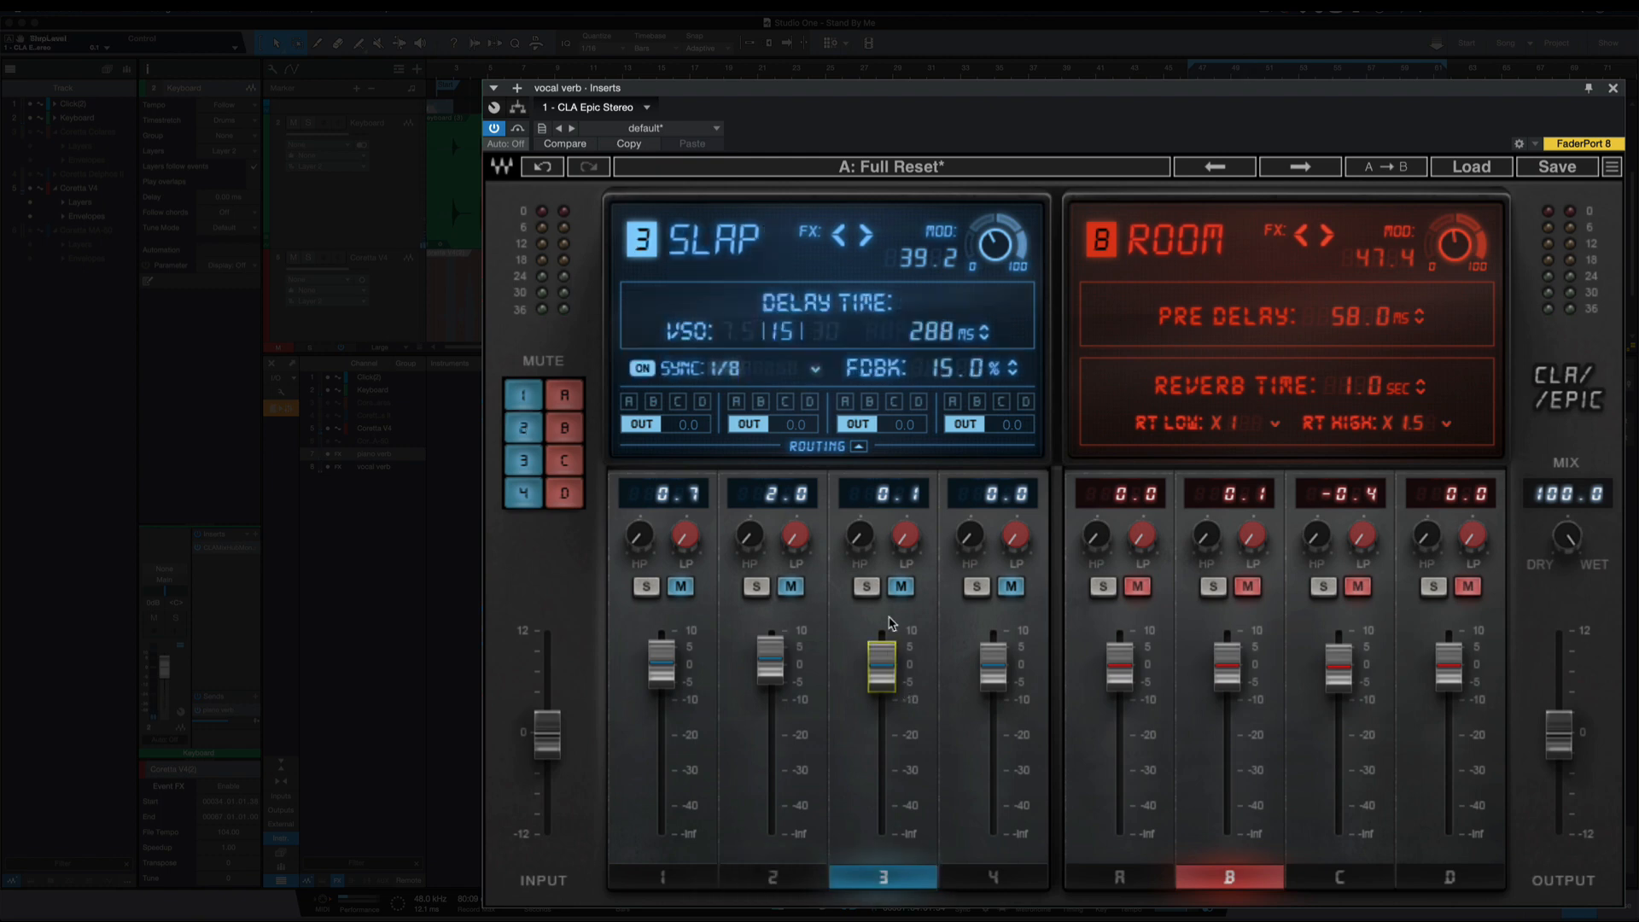
left_click(901, 587)
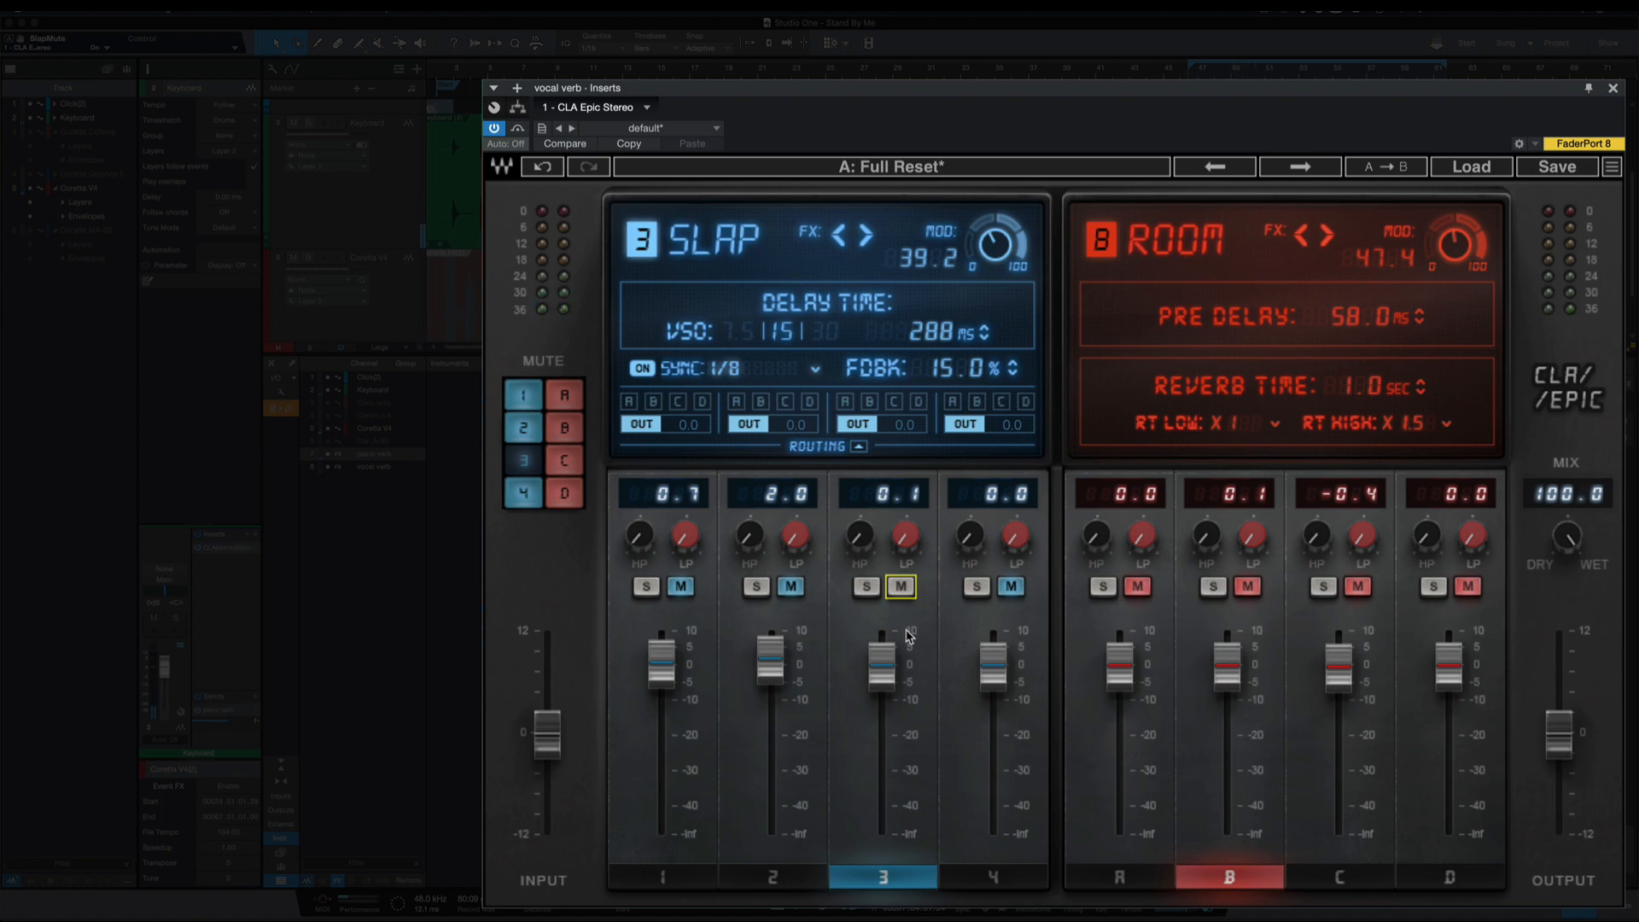
left_click(901, 587)
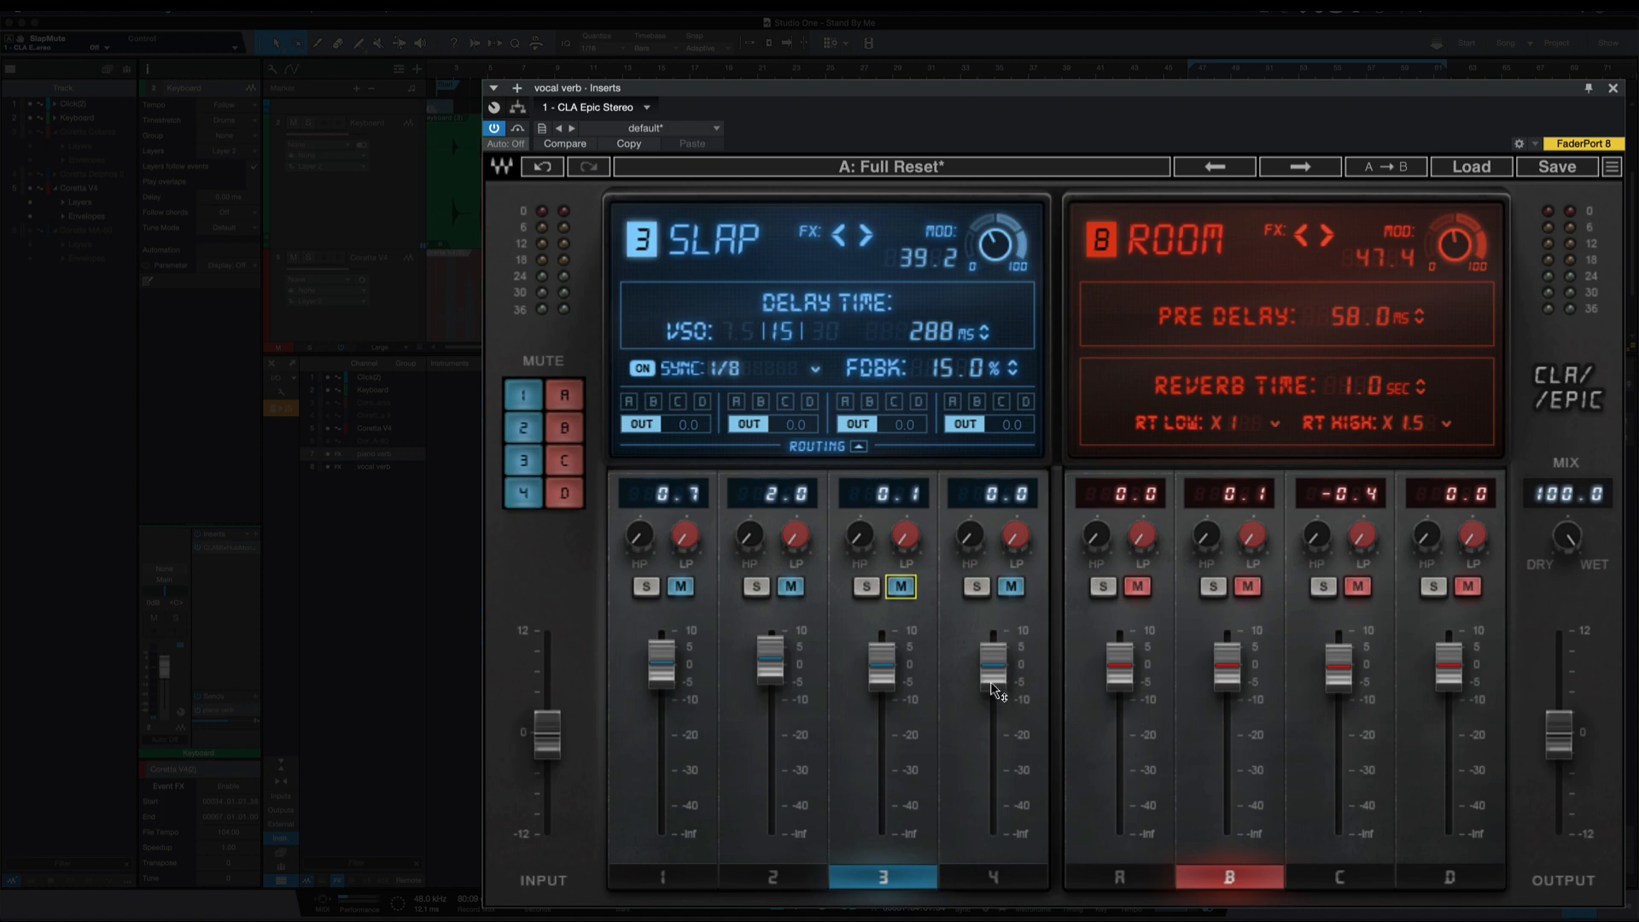
Unmute the Crowd delay to audition it alone and mute it again.
left_click(989, 674)
left_click(1014, 589)
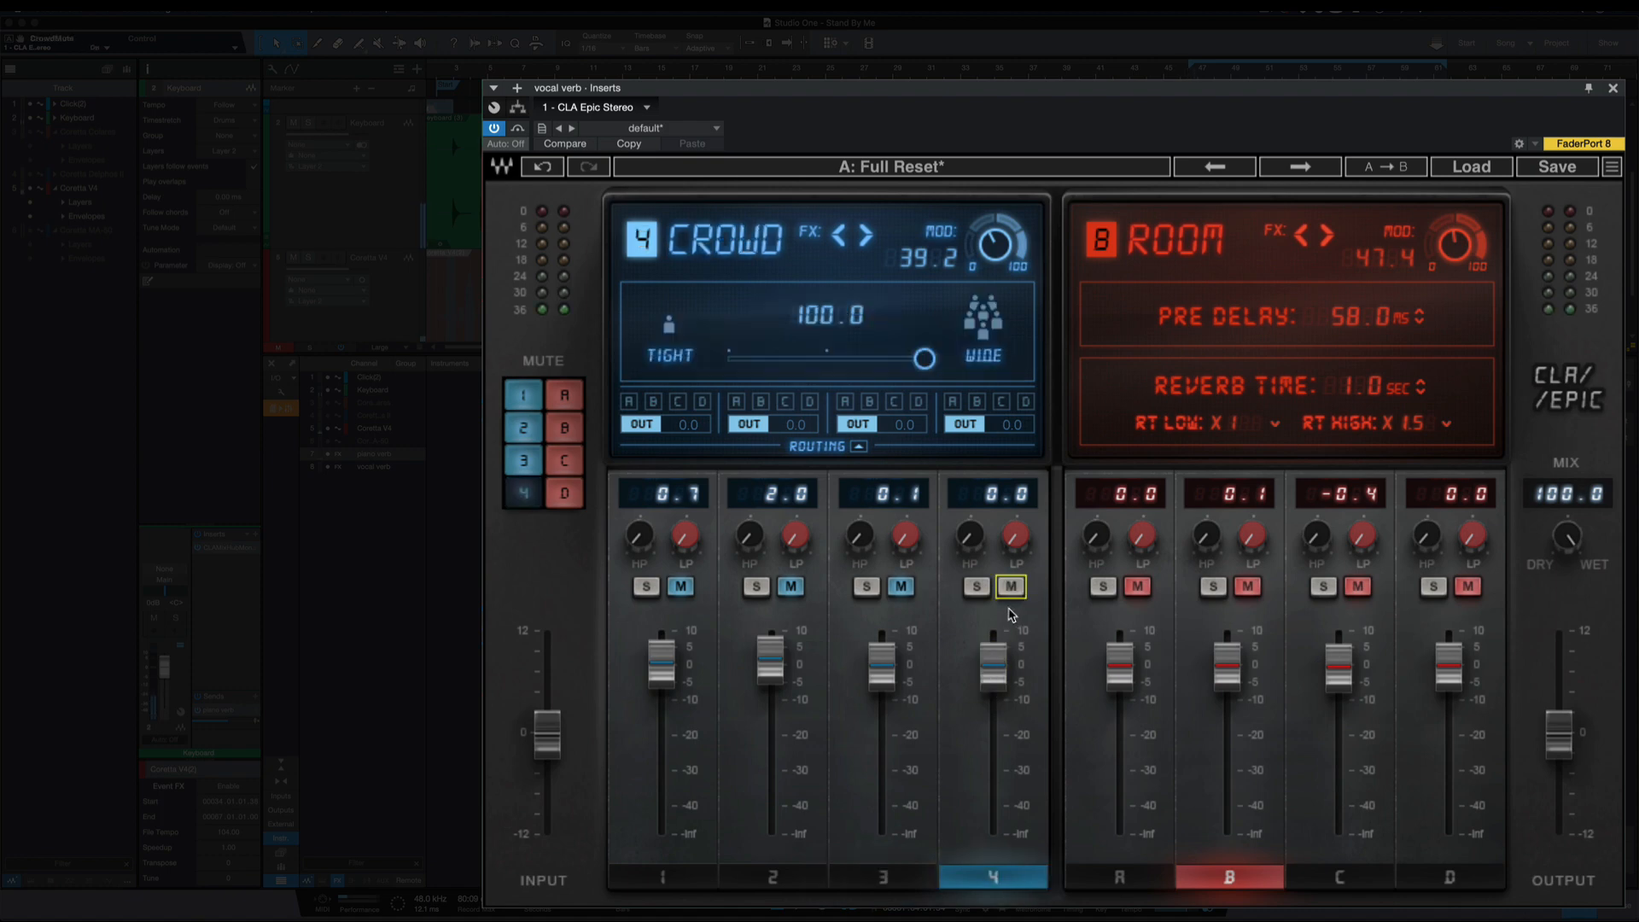
left_click(988, 654)
left_click(1011, 586)
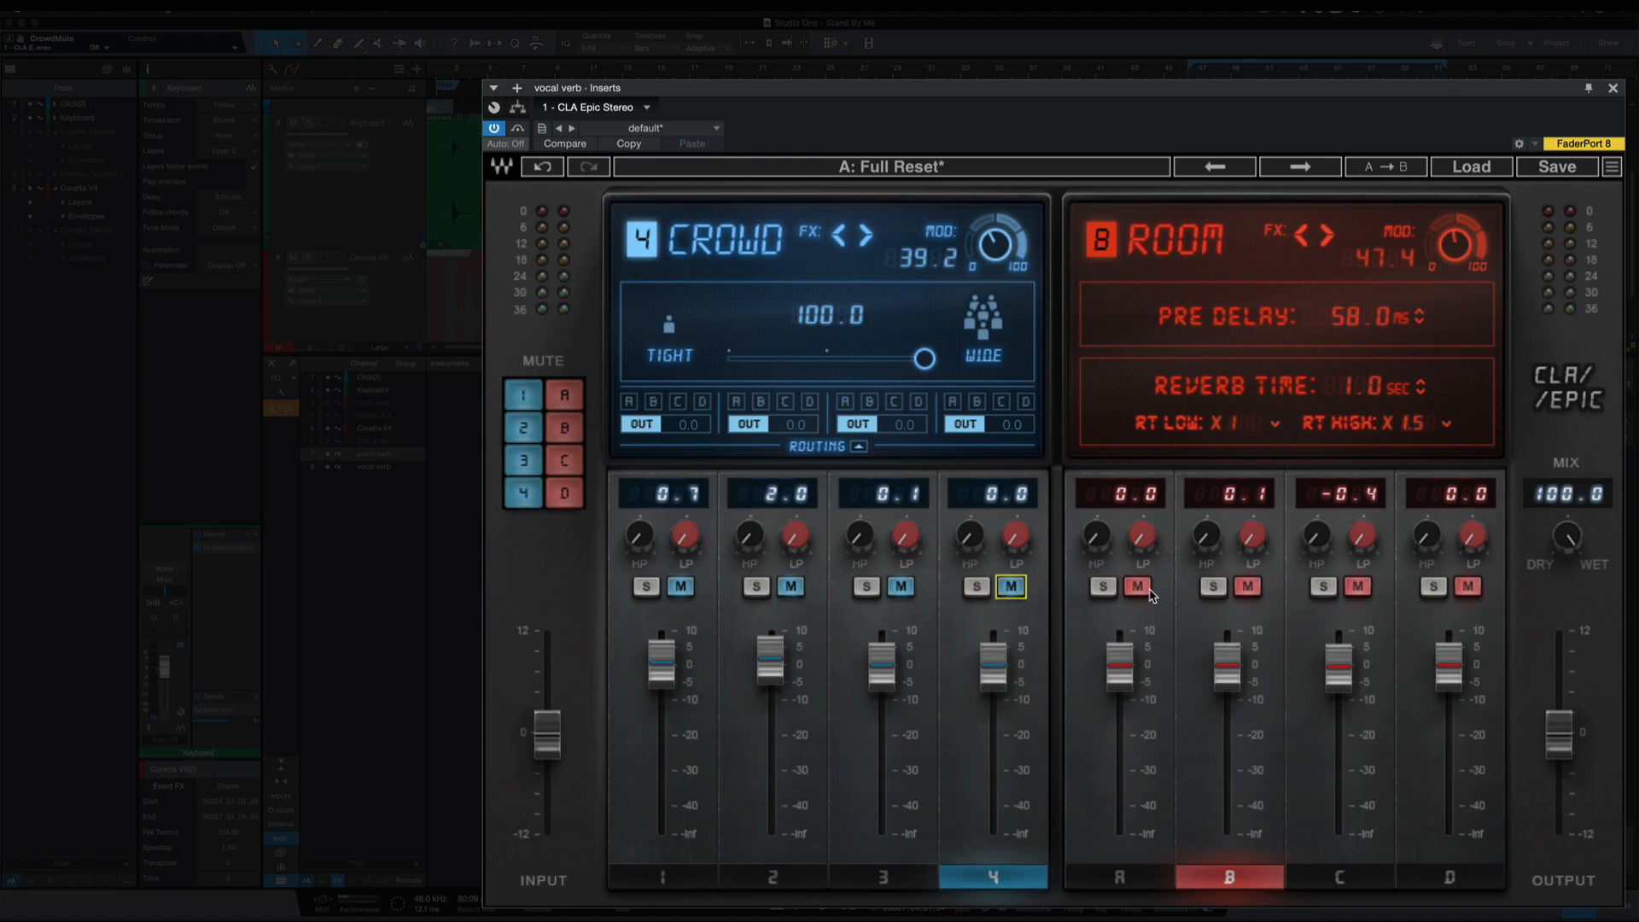
Audition the Plate, Room and Hall reverbs one at a time, unmuting each and muting it again.
left_click(1138, 587)
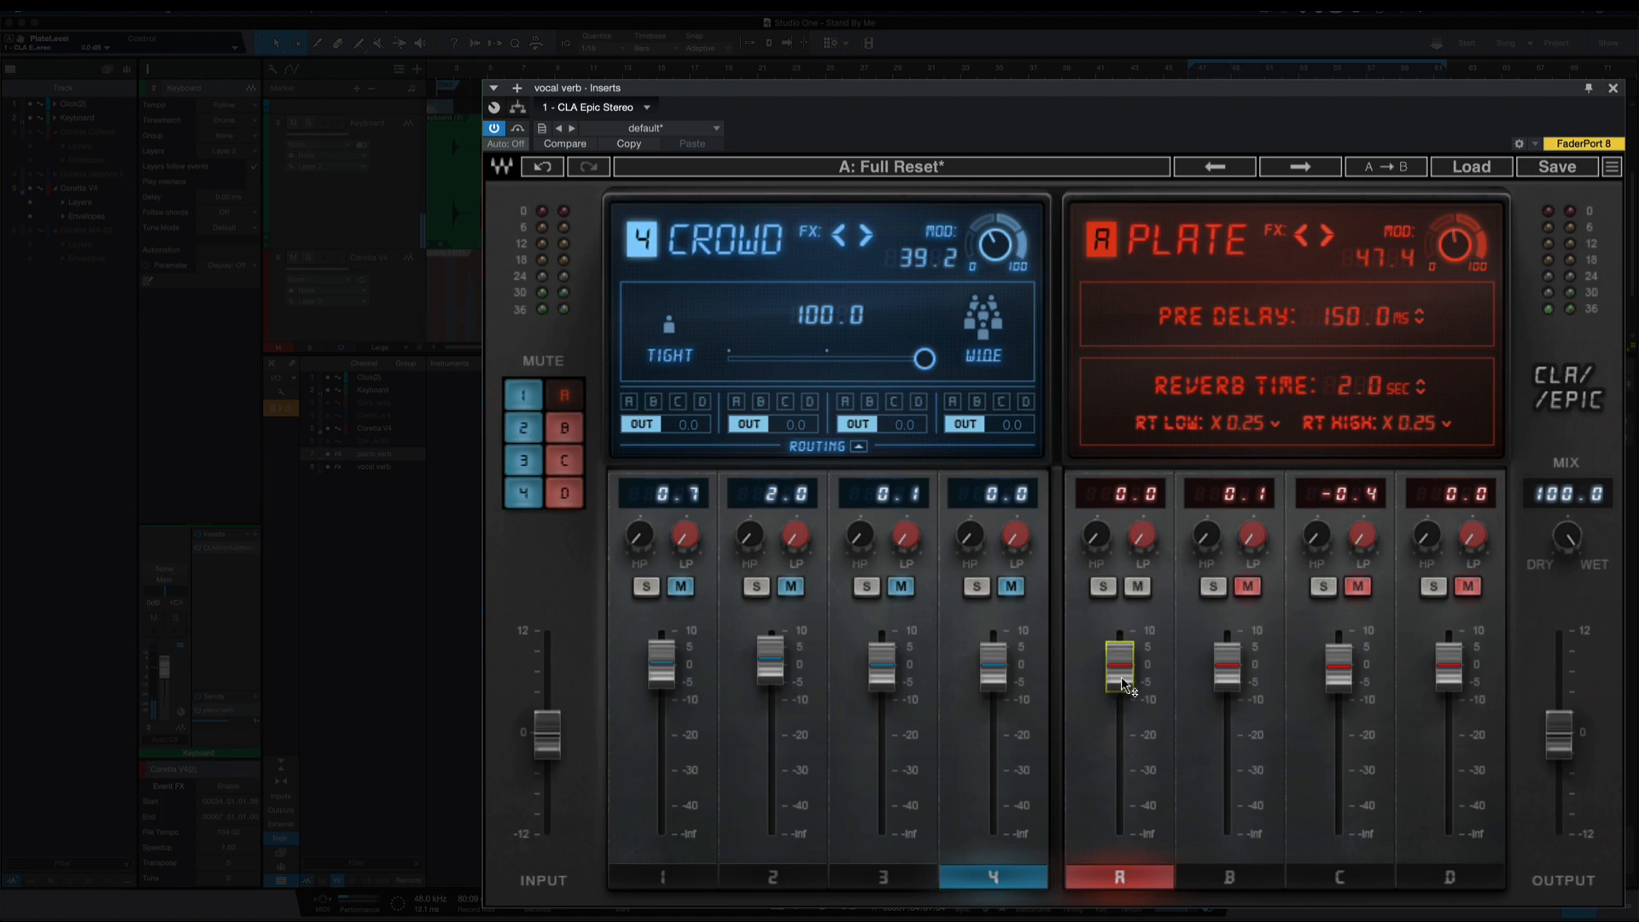
left_click(1210, 655)
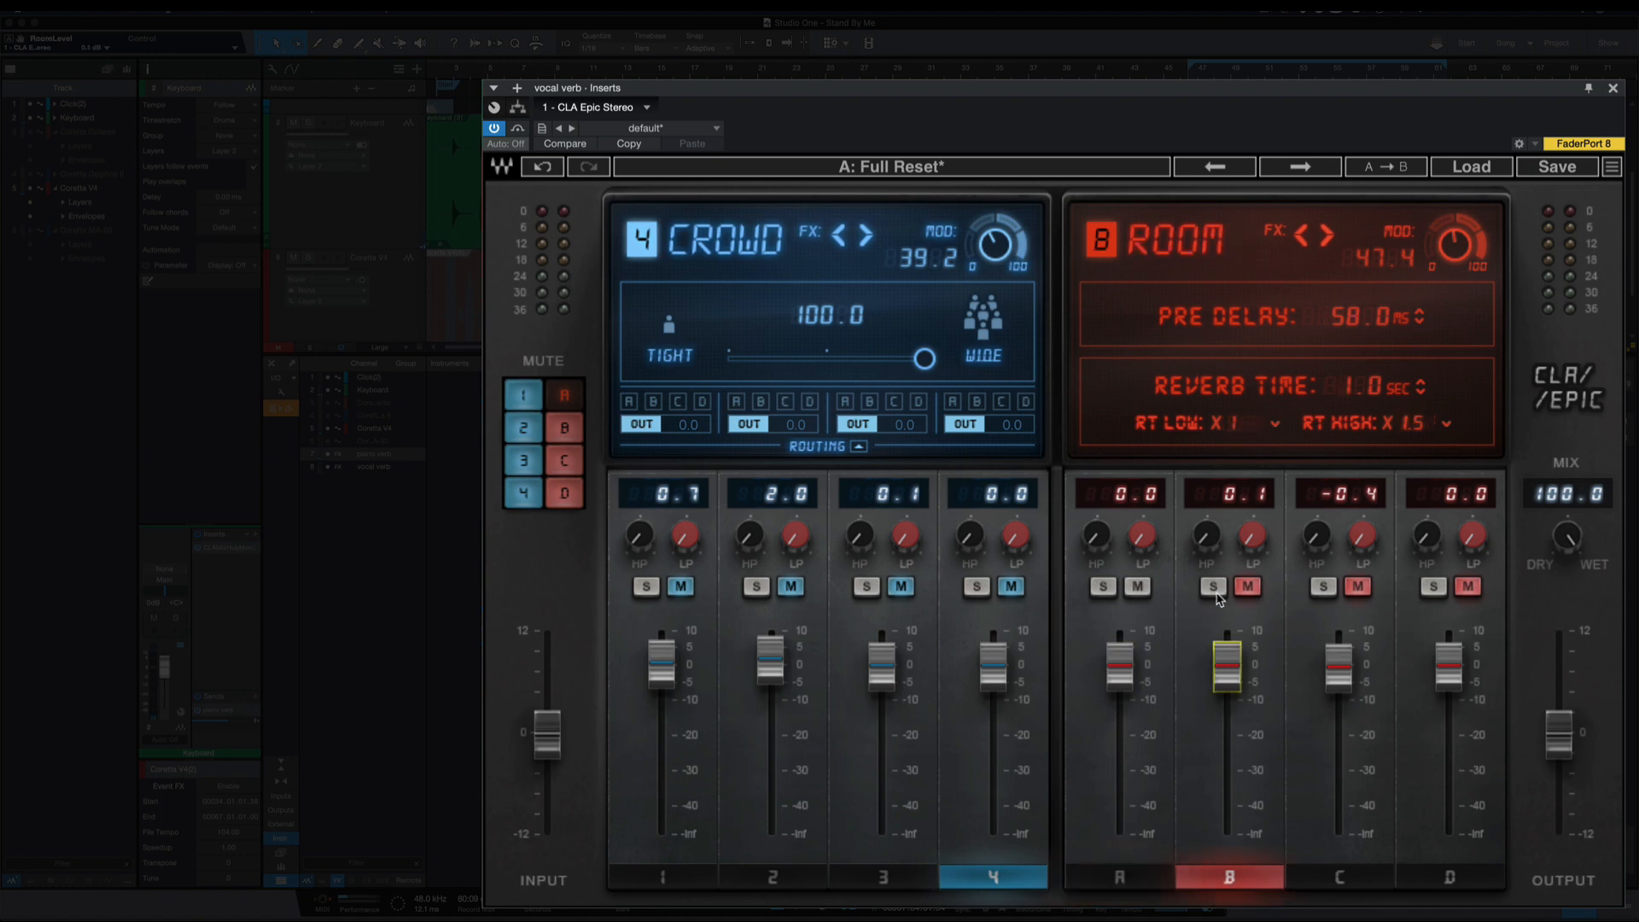
left_click(1248, 587)
left_click(1137, 590)
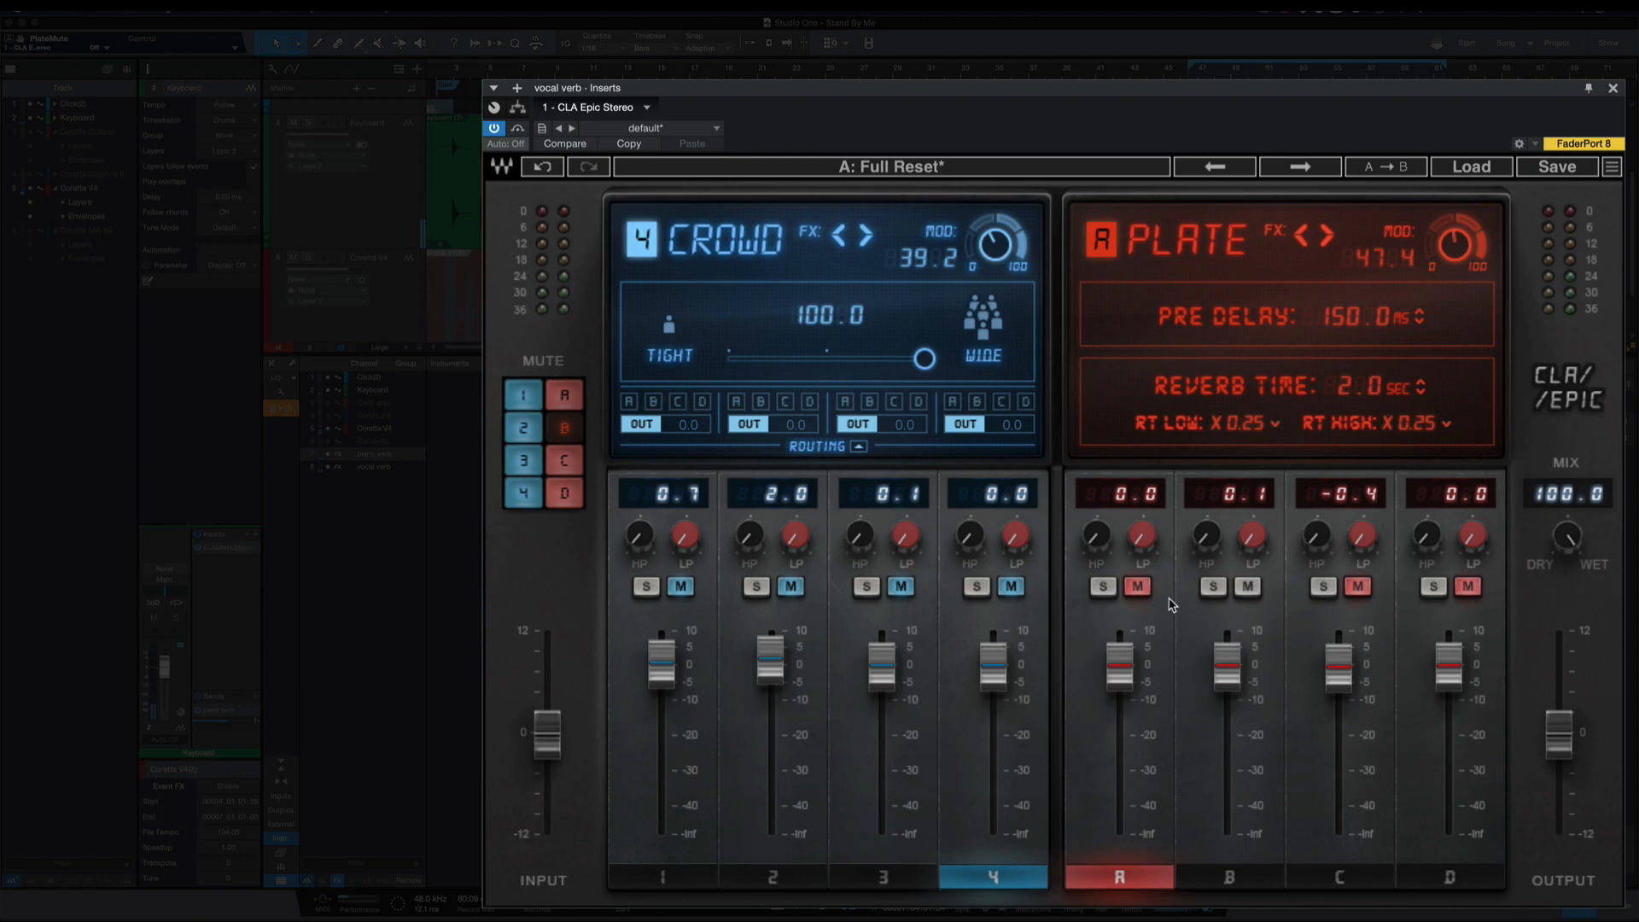
left_click(1248, 585)
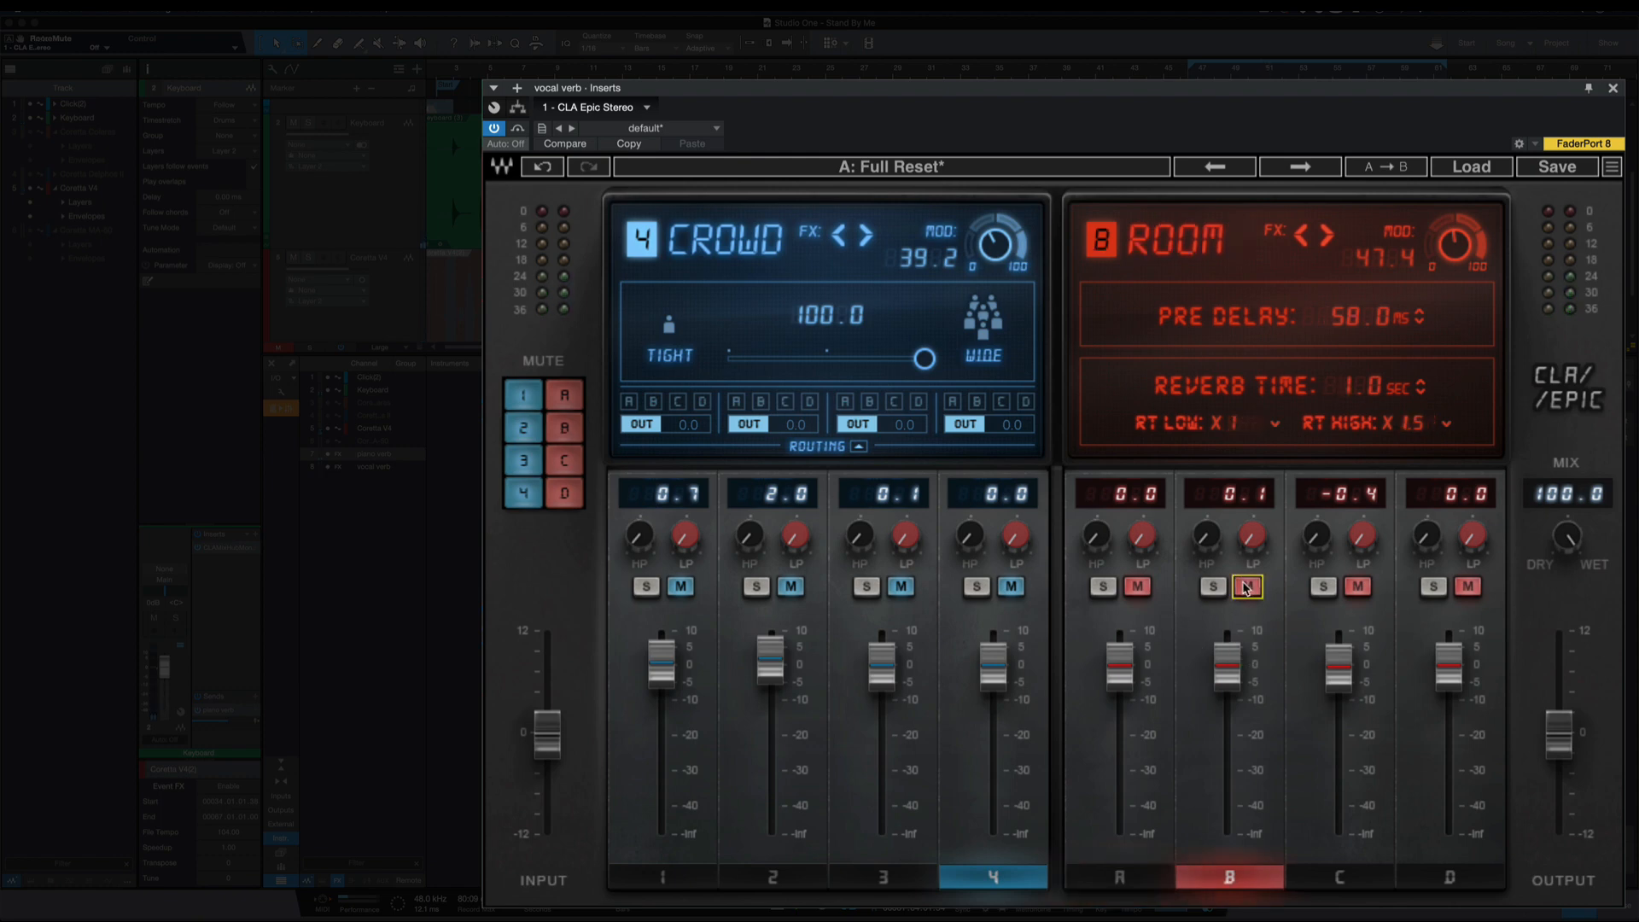
left_click(1340, 665)
left_click(1357, 587)
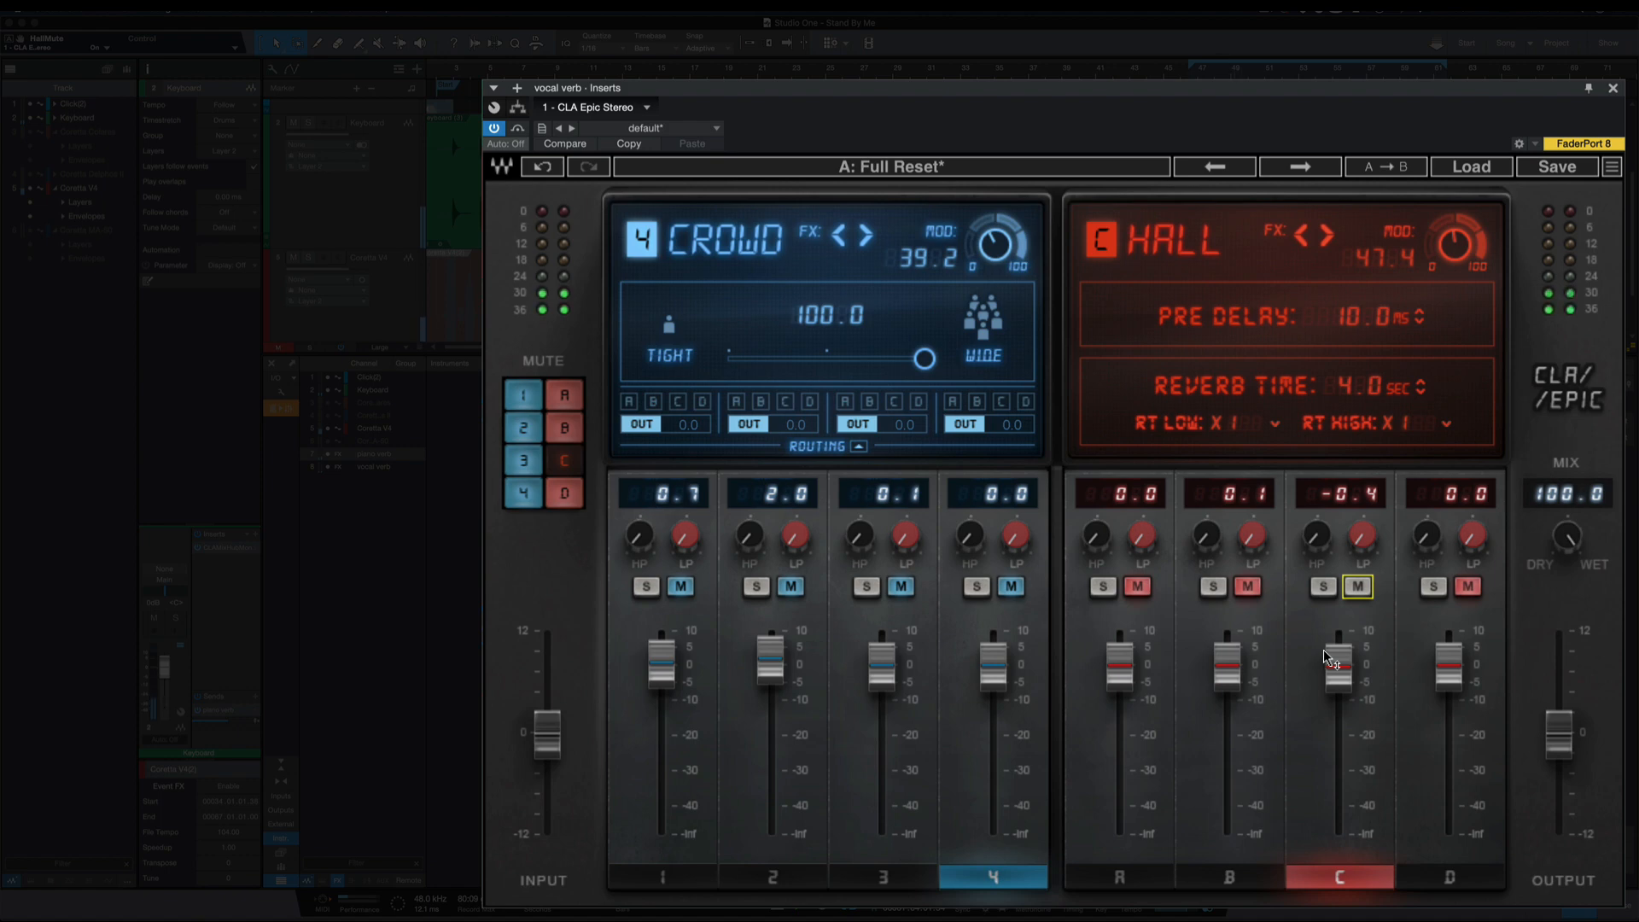
left_click(1358, 587)
Audition the Space reverb alone, raise its level to 2.5 and mute it again.
left_click(1417, 647)
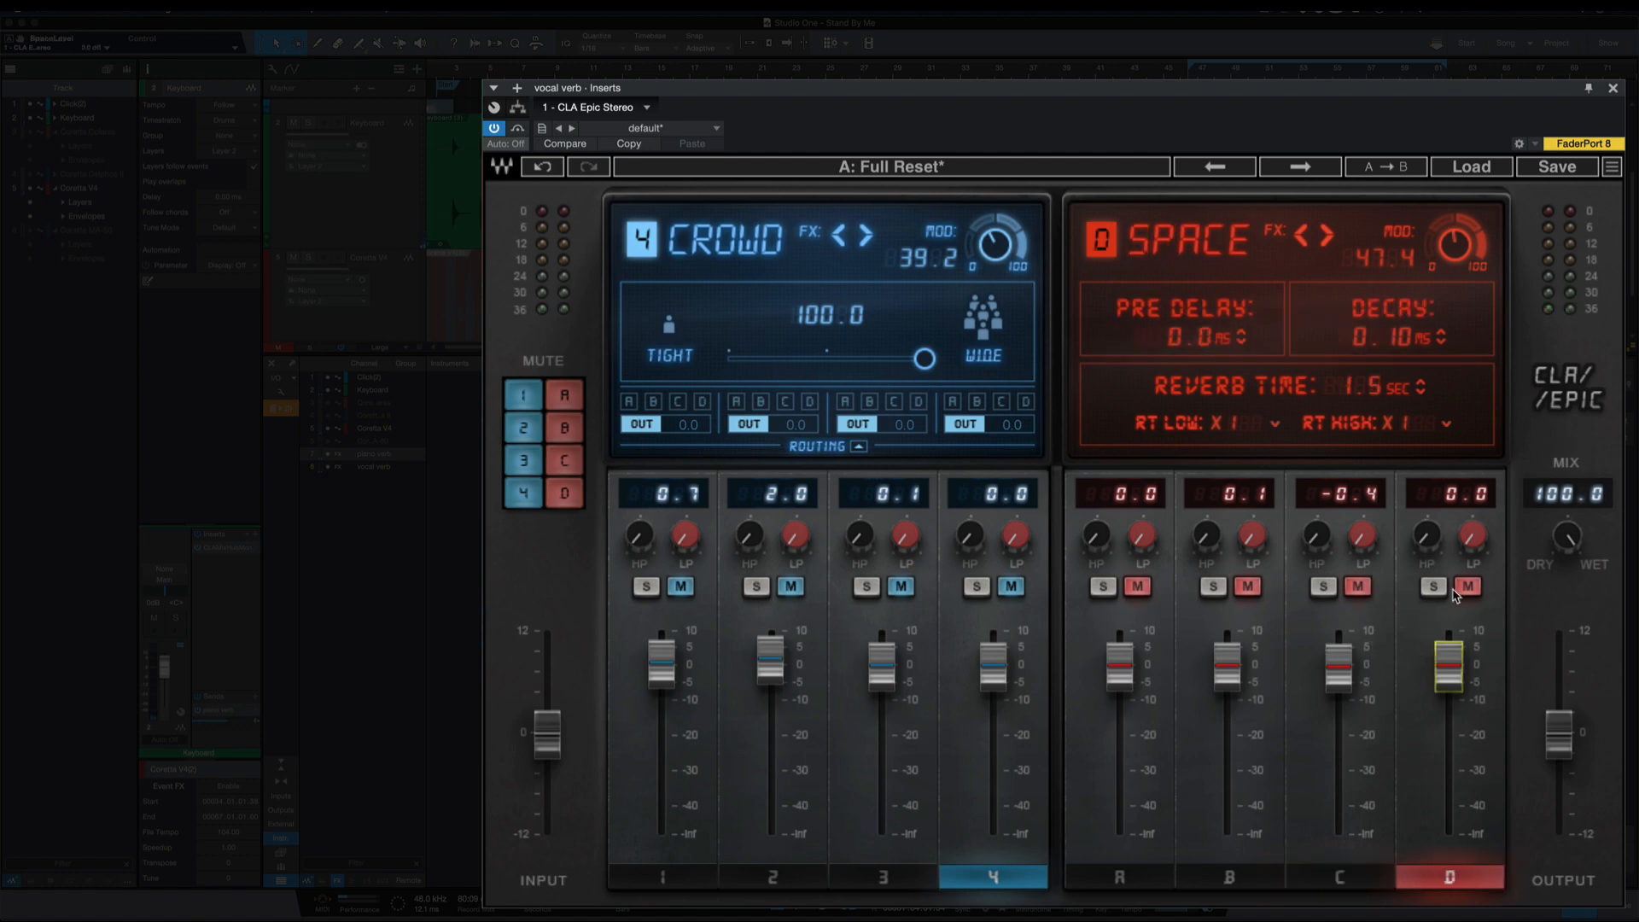
left_click(1466, 588)
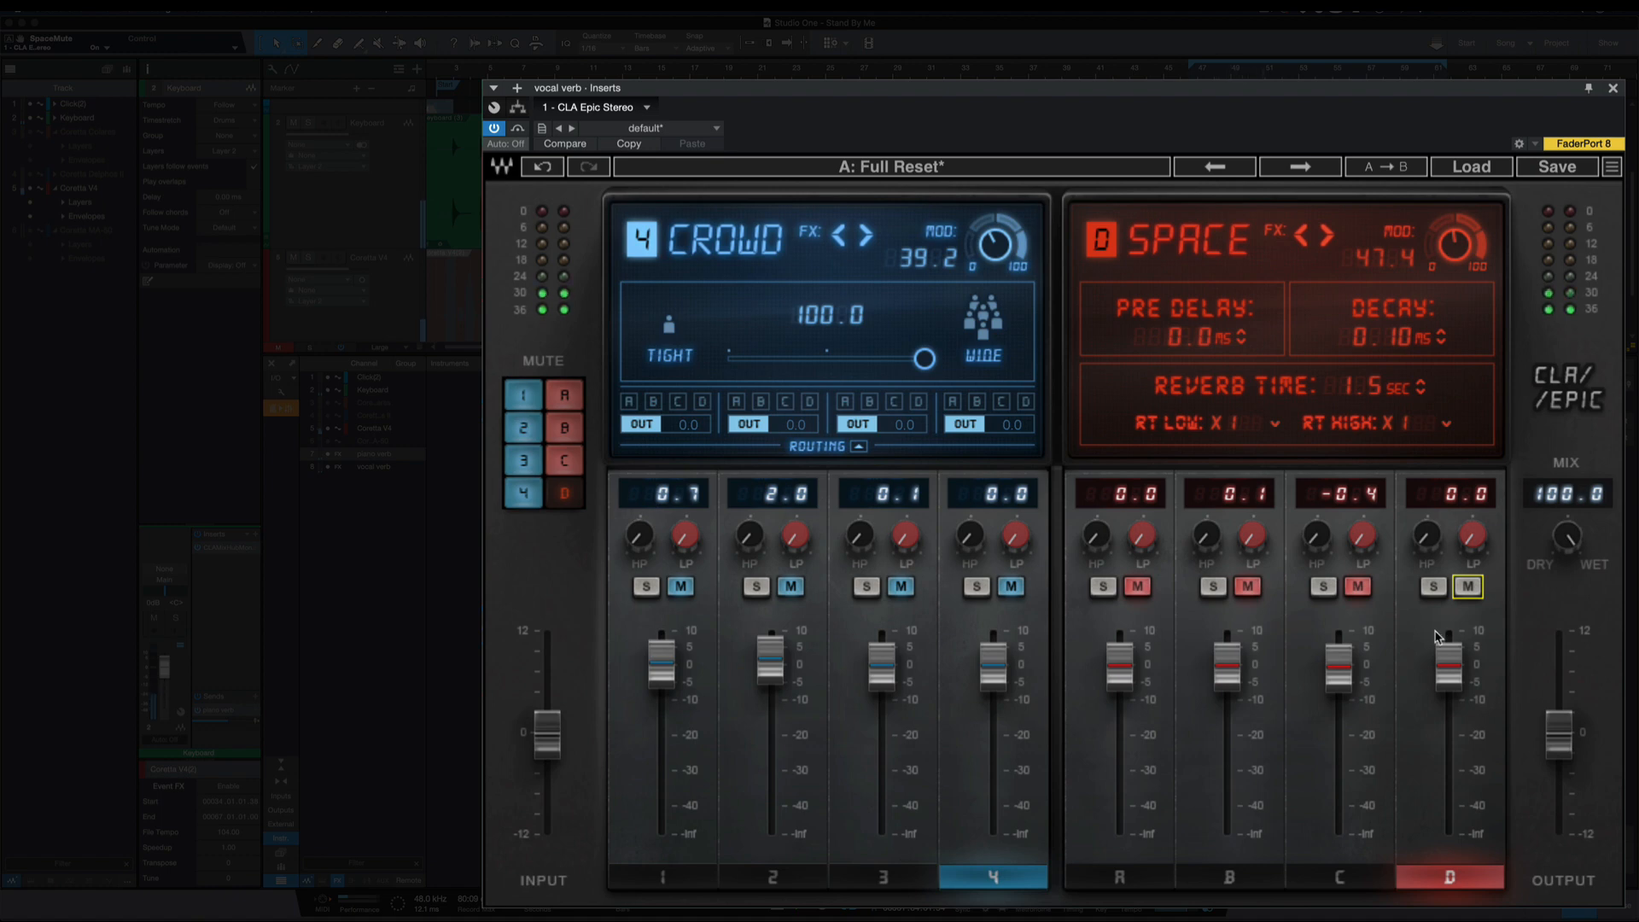
left_click_drag(1449, 666, 1449, 658)
left_click(1467, 587)
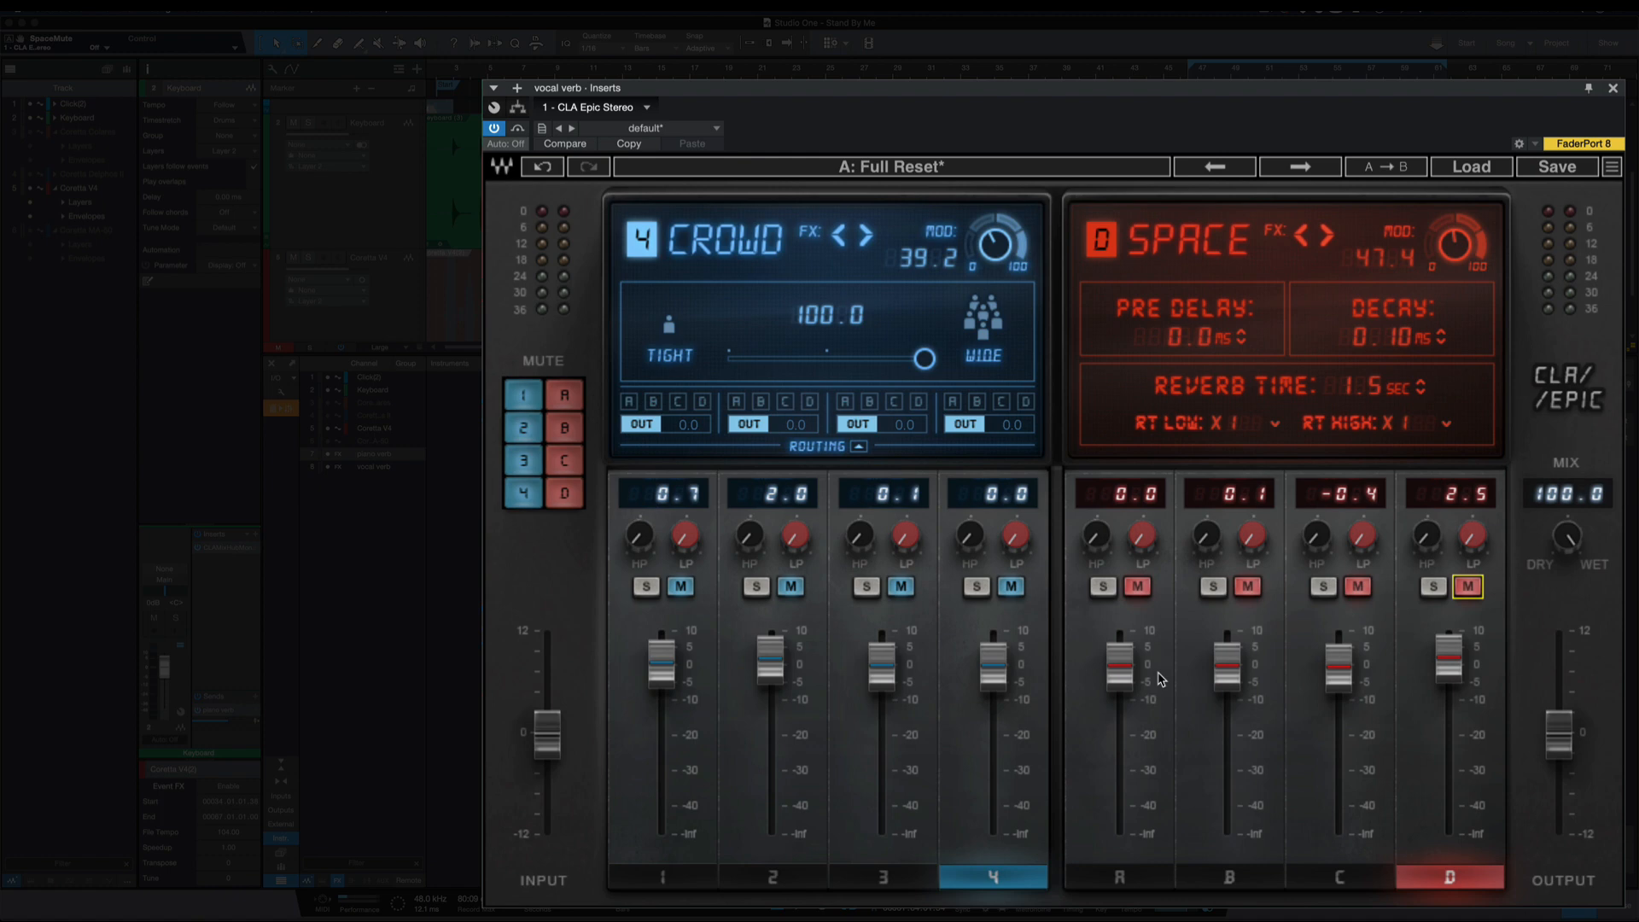
Unmute the Room reverb, send the Tape delay to reverb B and raise the Room level to 3.0.
left_click(673, 645)
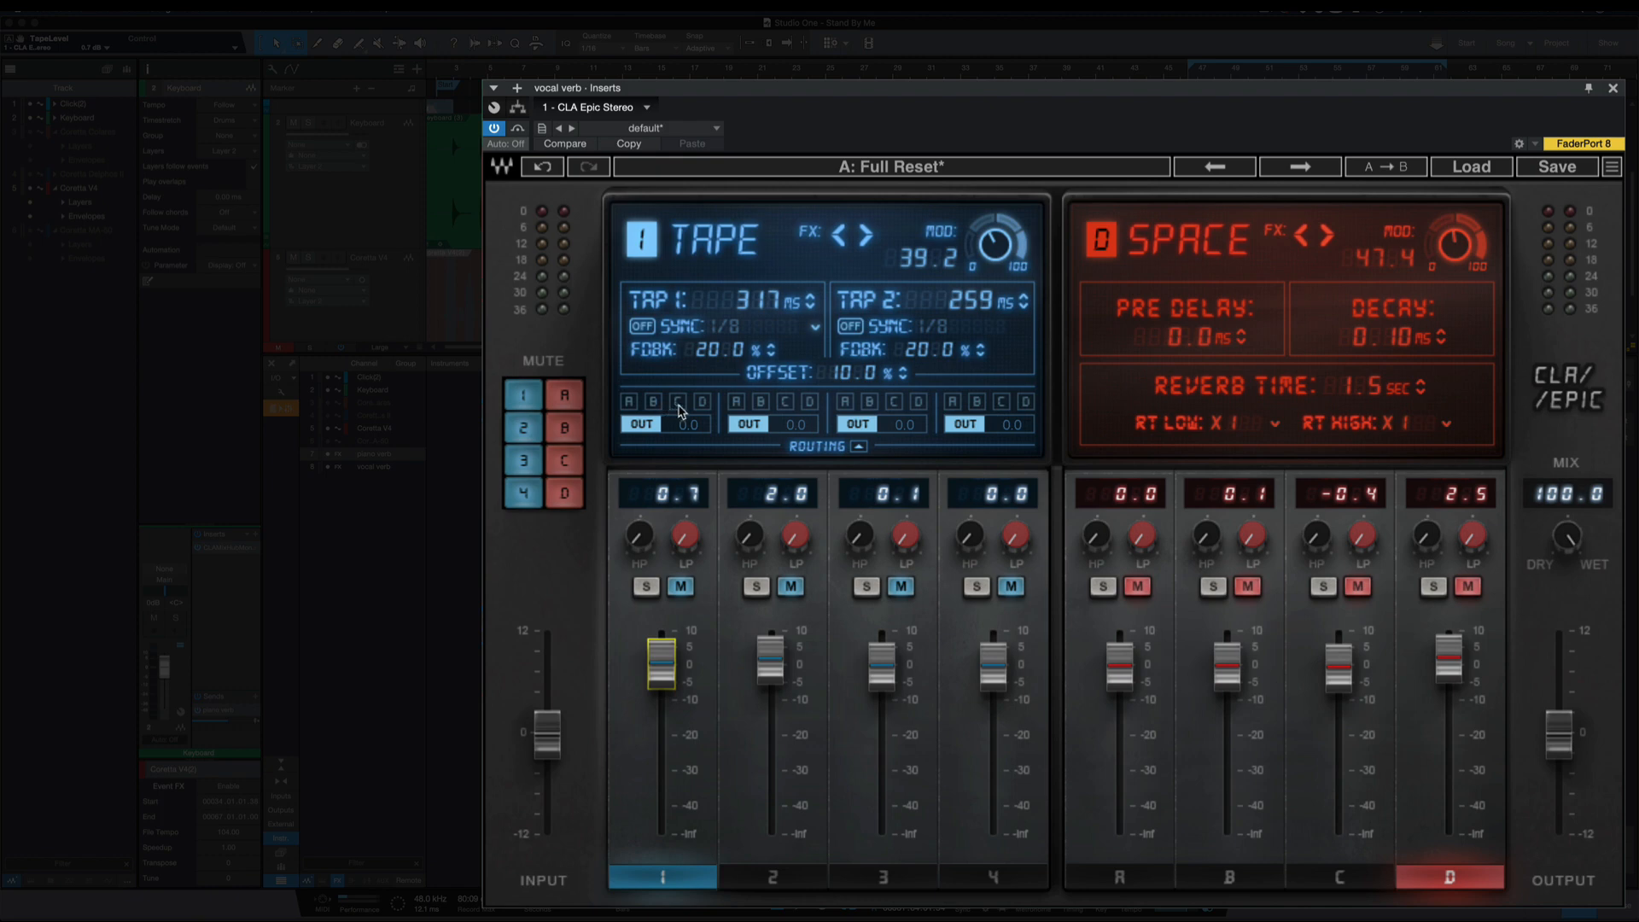
left_click(1248, 585)
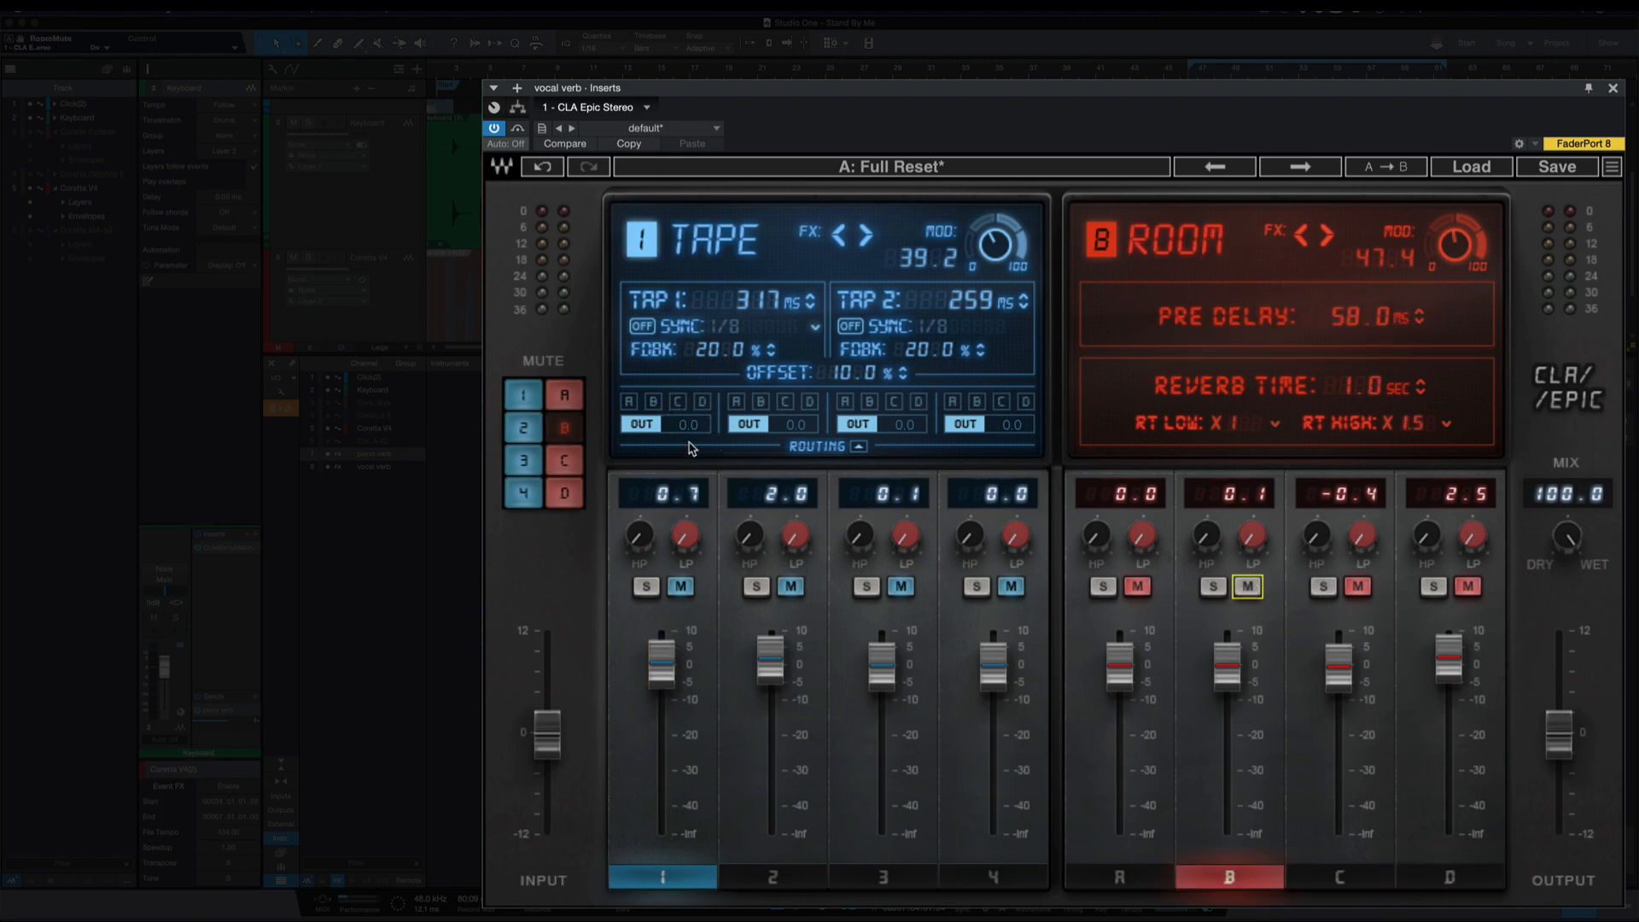
left_click(654, 402)
left_click(632, 424)
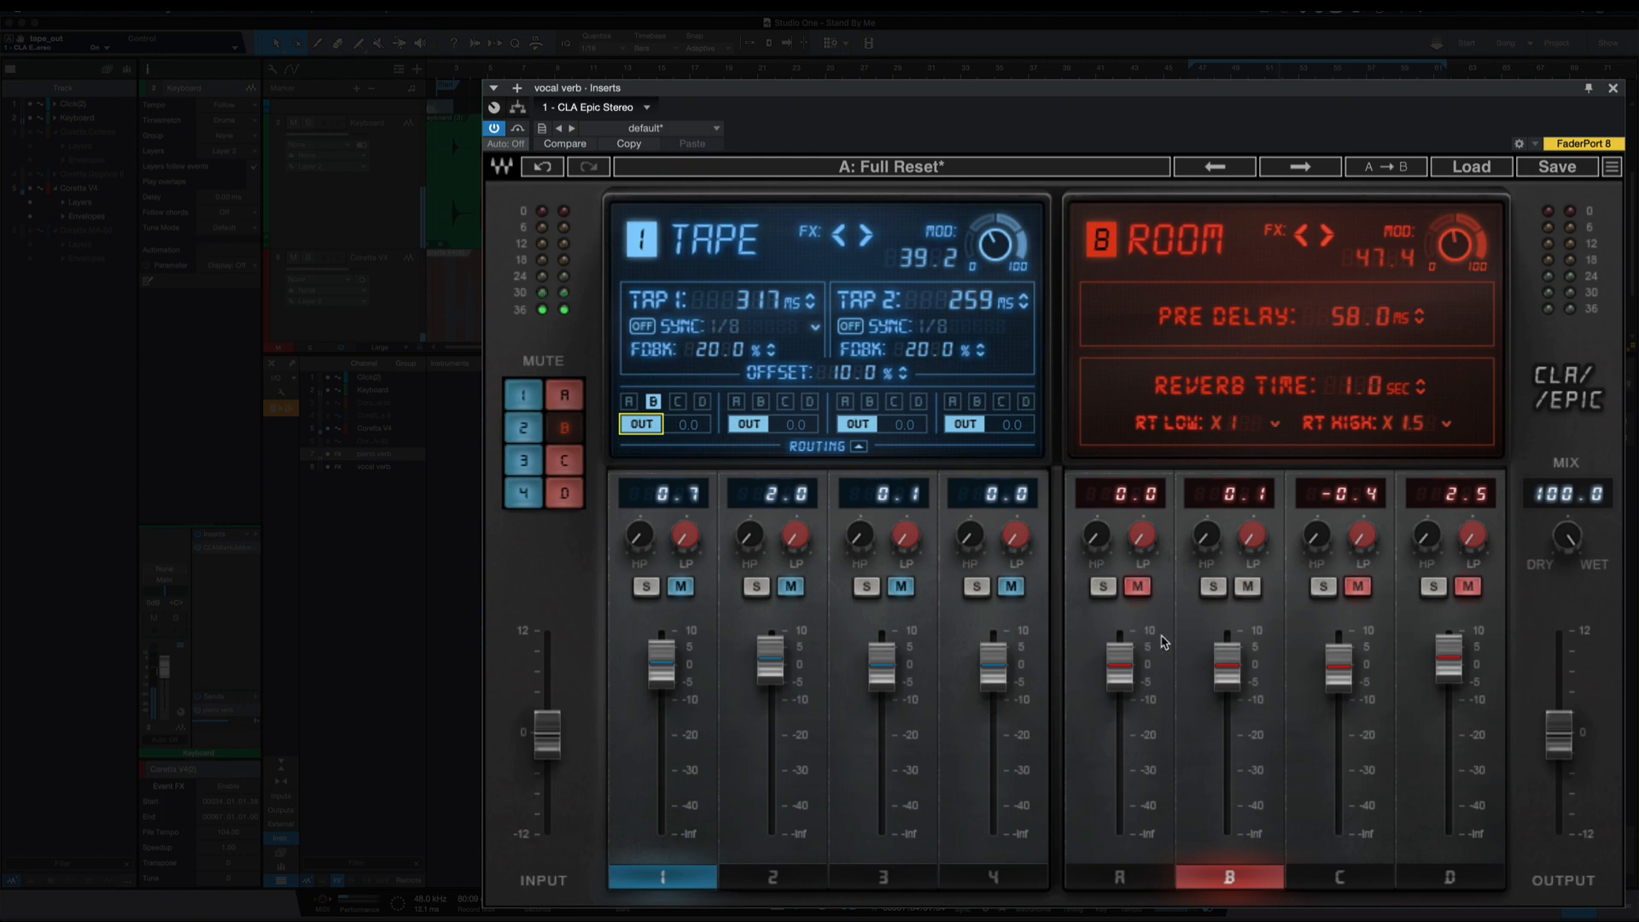
left_click_drag(1227, 664, 1227, 654)
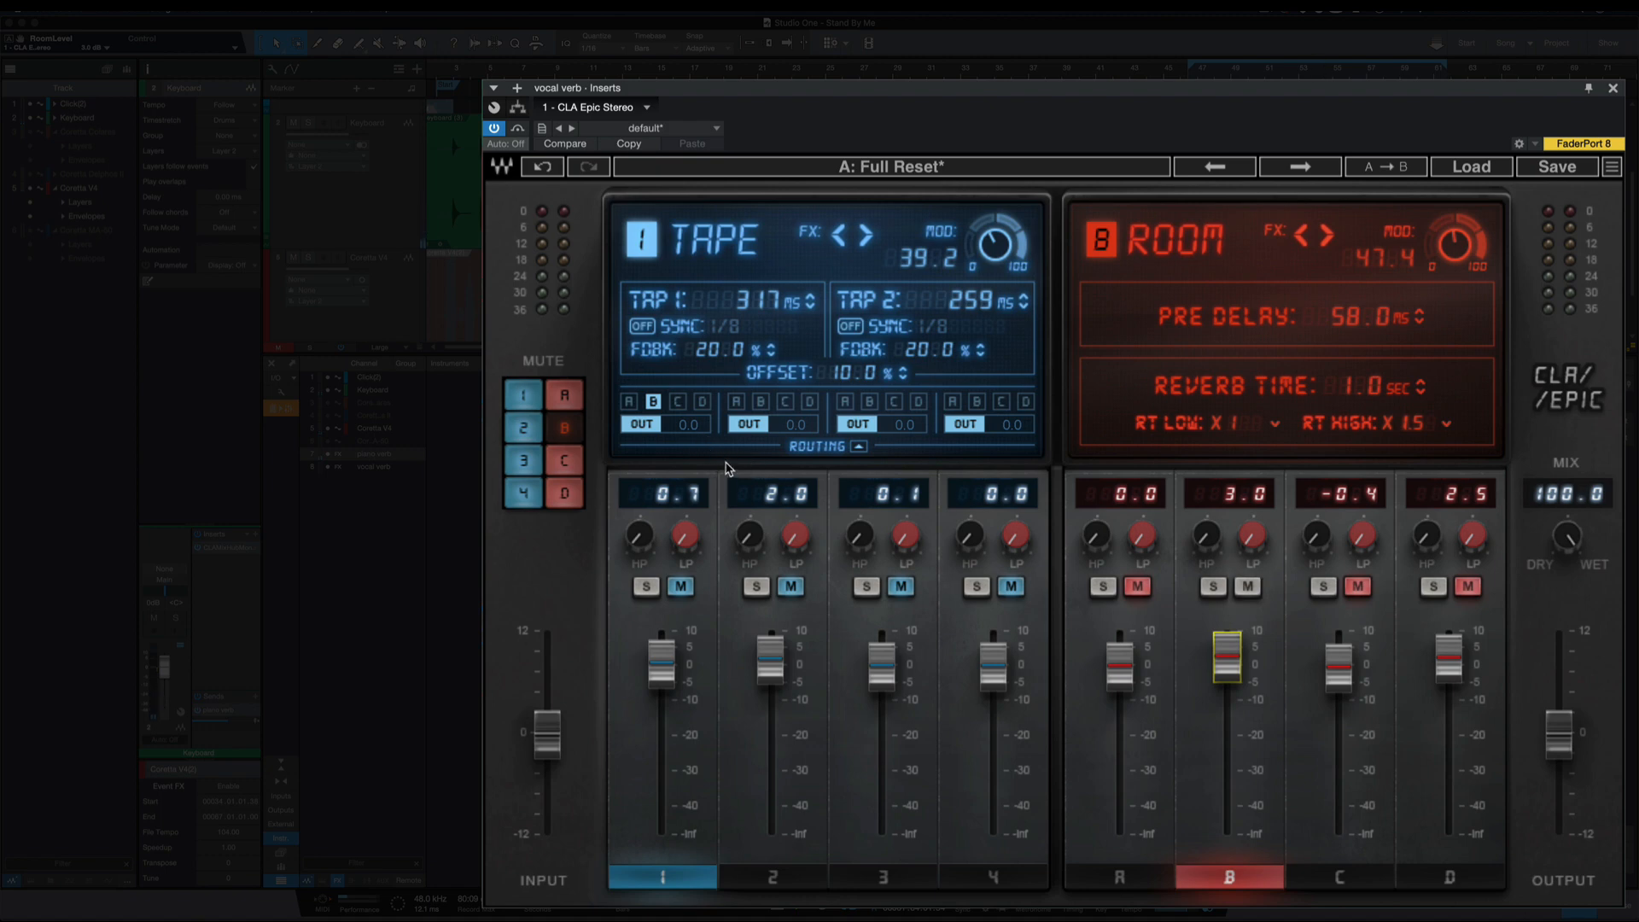
Unmute the Tape delay, set its routing level to 3.0 with the direct output off, and set its channel level to 1.0.
left_click(681, 586)
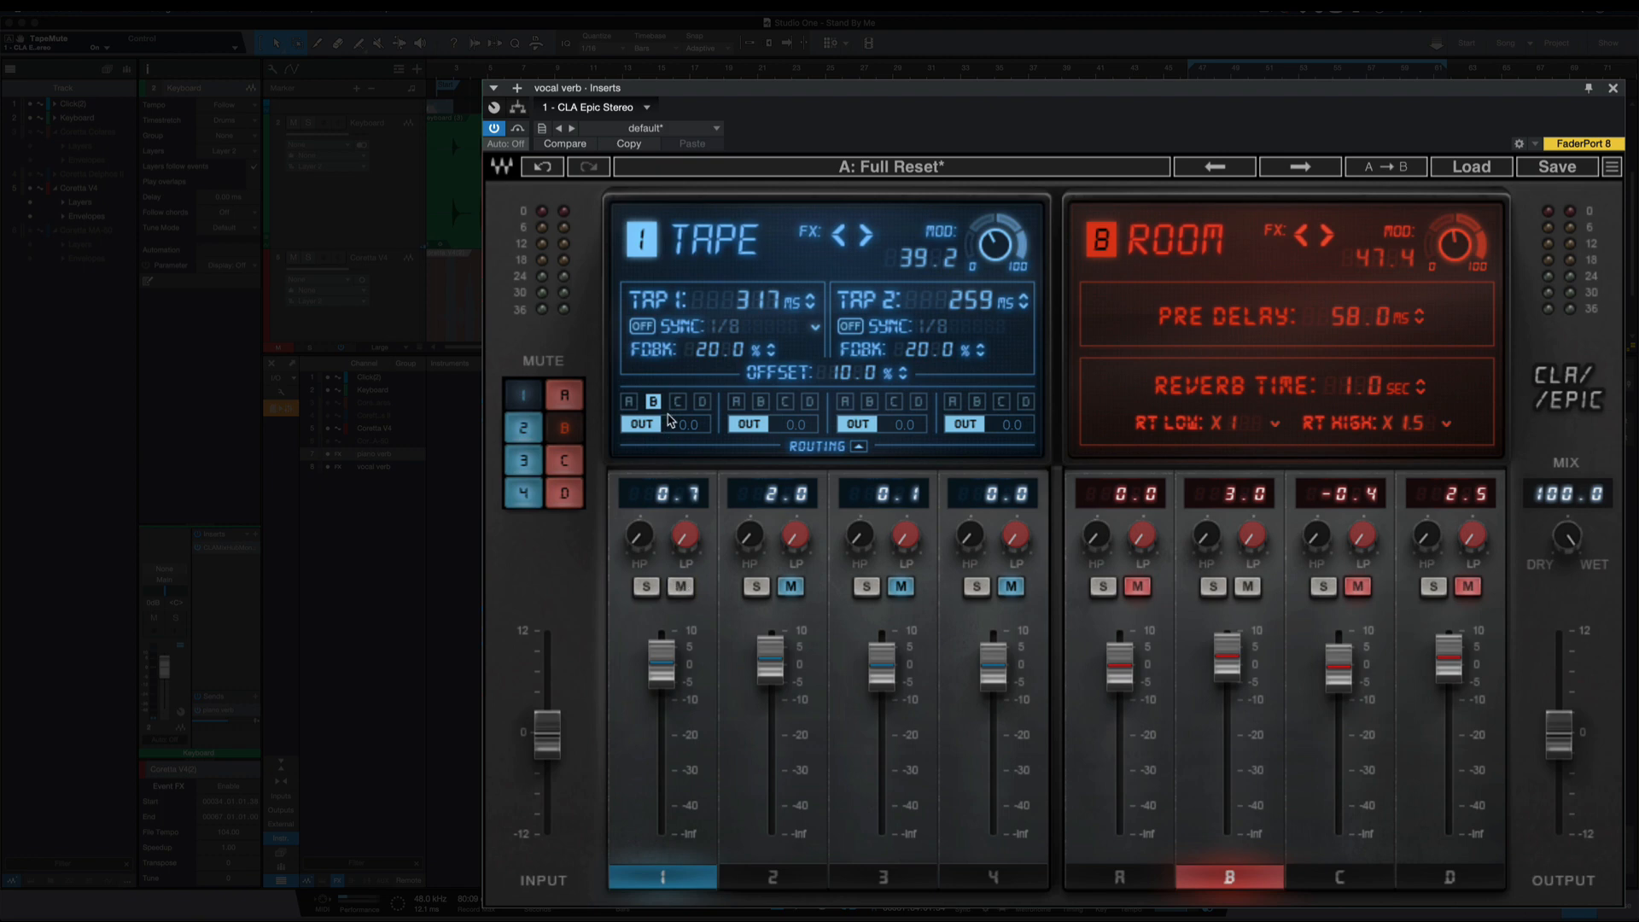
left_click_drag(680, 425, 680, 422)
left_click(639, 425)
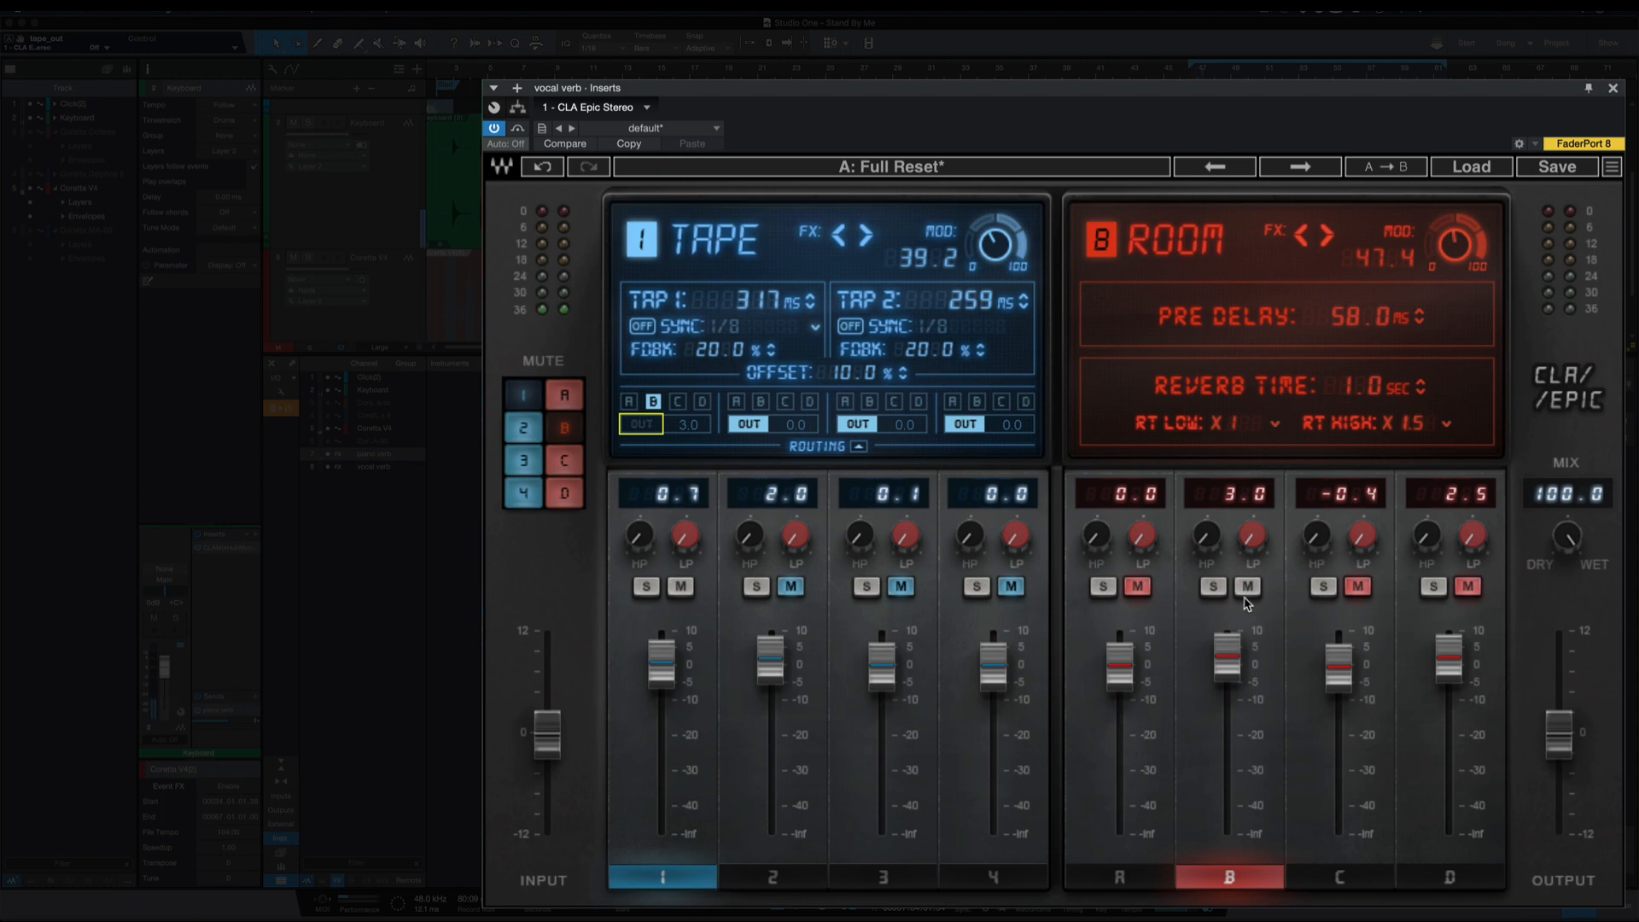
left_click_drag(670, 652, 670, 648)
Review the settings of the Throw, Slap and Crowd delays and return to the Tape delay.
left_click(759, 656)
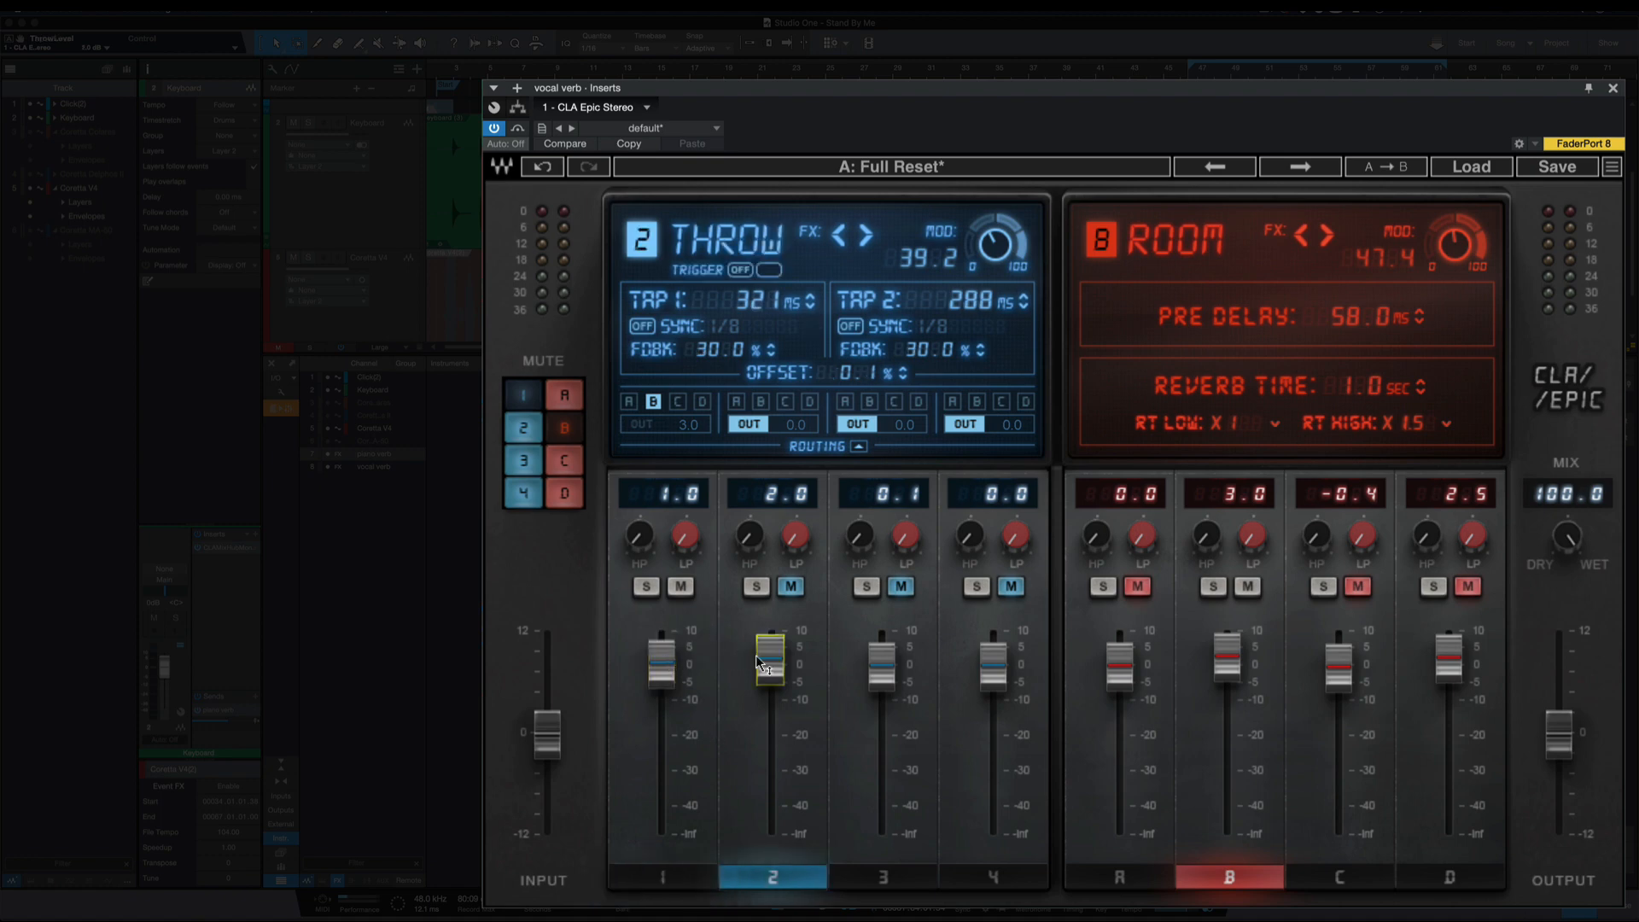
left_click(874, 662)
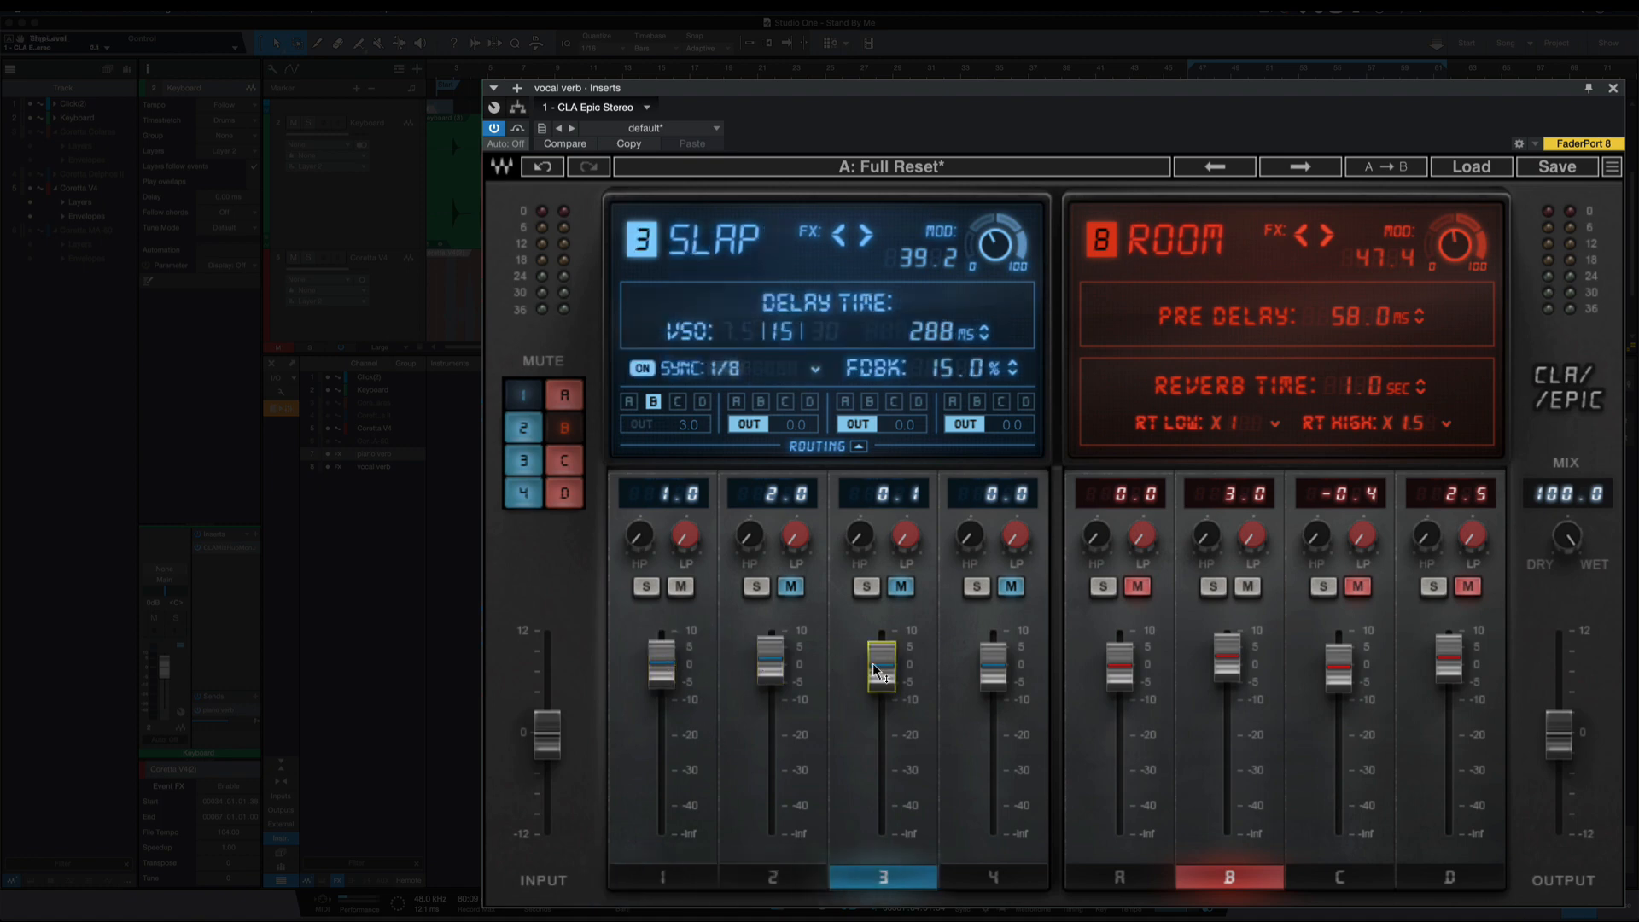
left_click(1002, 661)
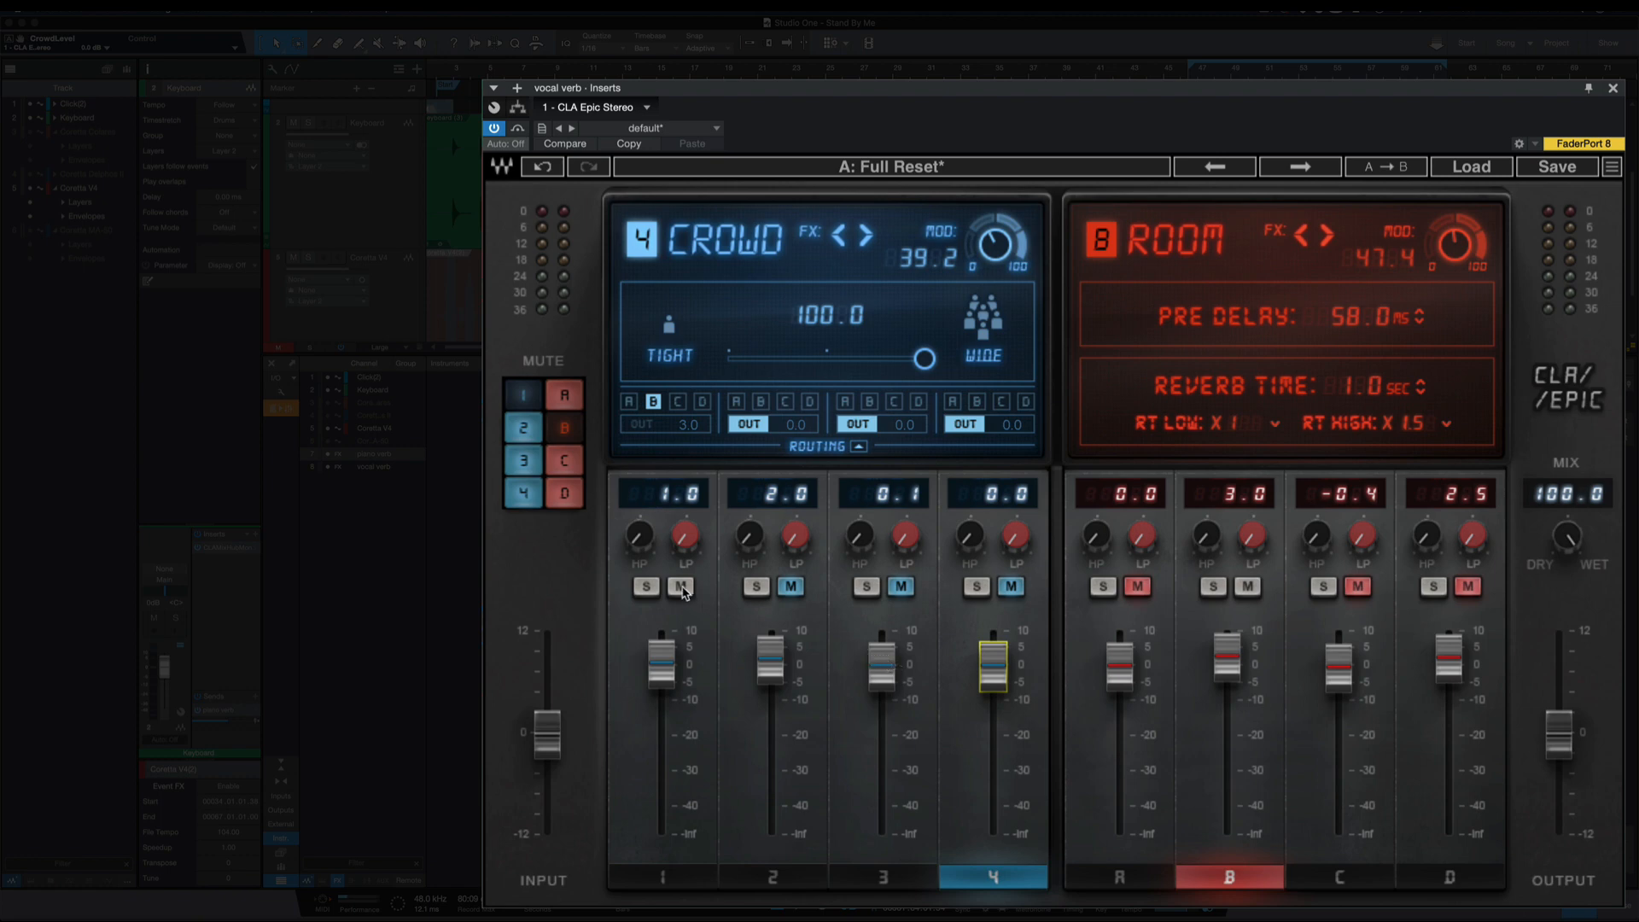
left_click(672, 662)
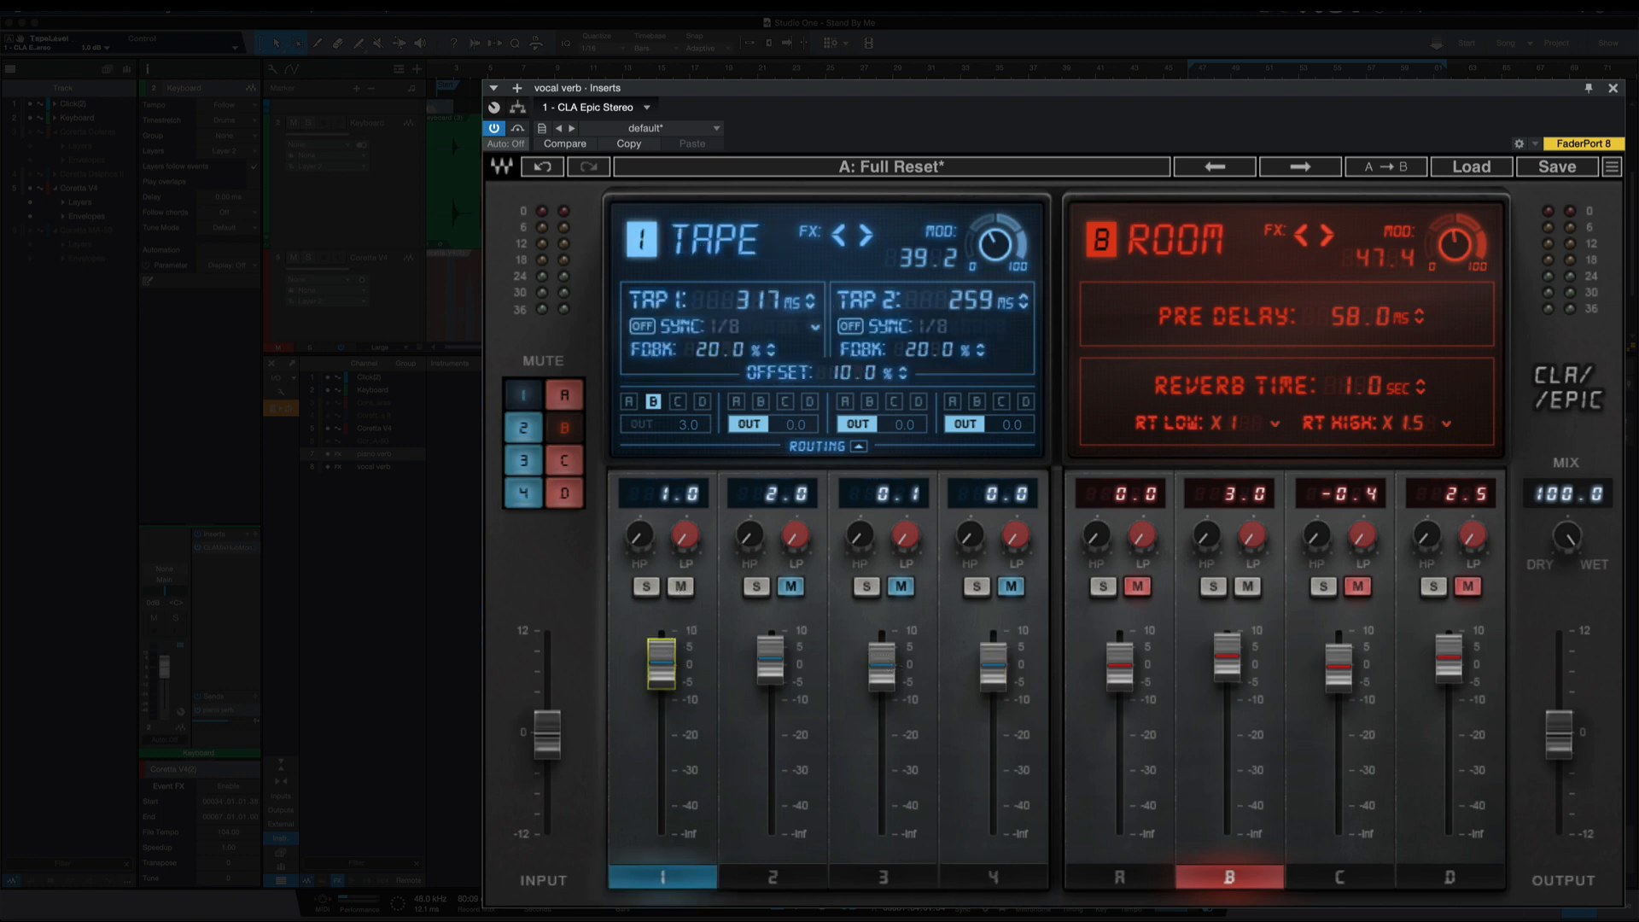
Mute the Tape delay and toggle the Throw, Slap and Crowd mutes in turn, leaving only the Crowd delay unmuted.
left_click(776, 632)
left_click(678, 589)
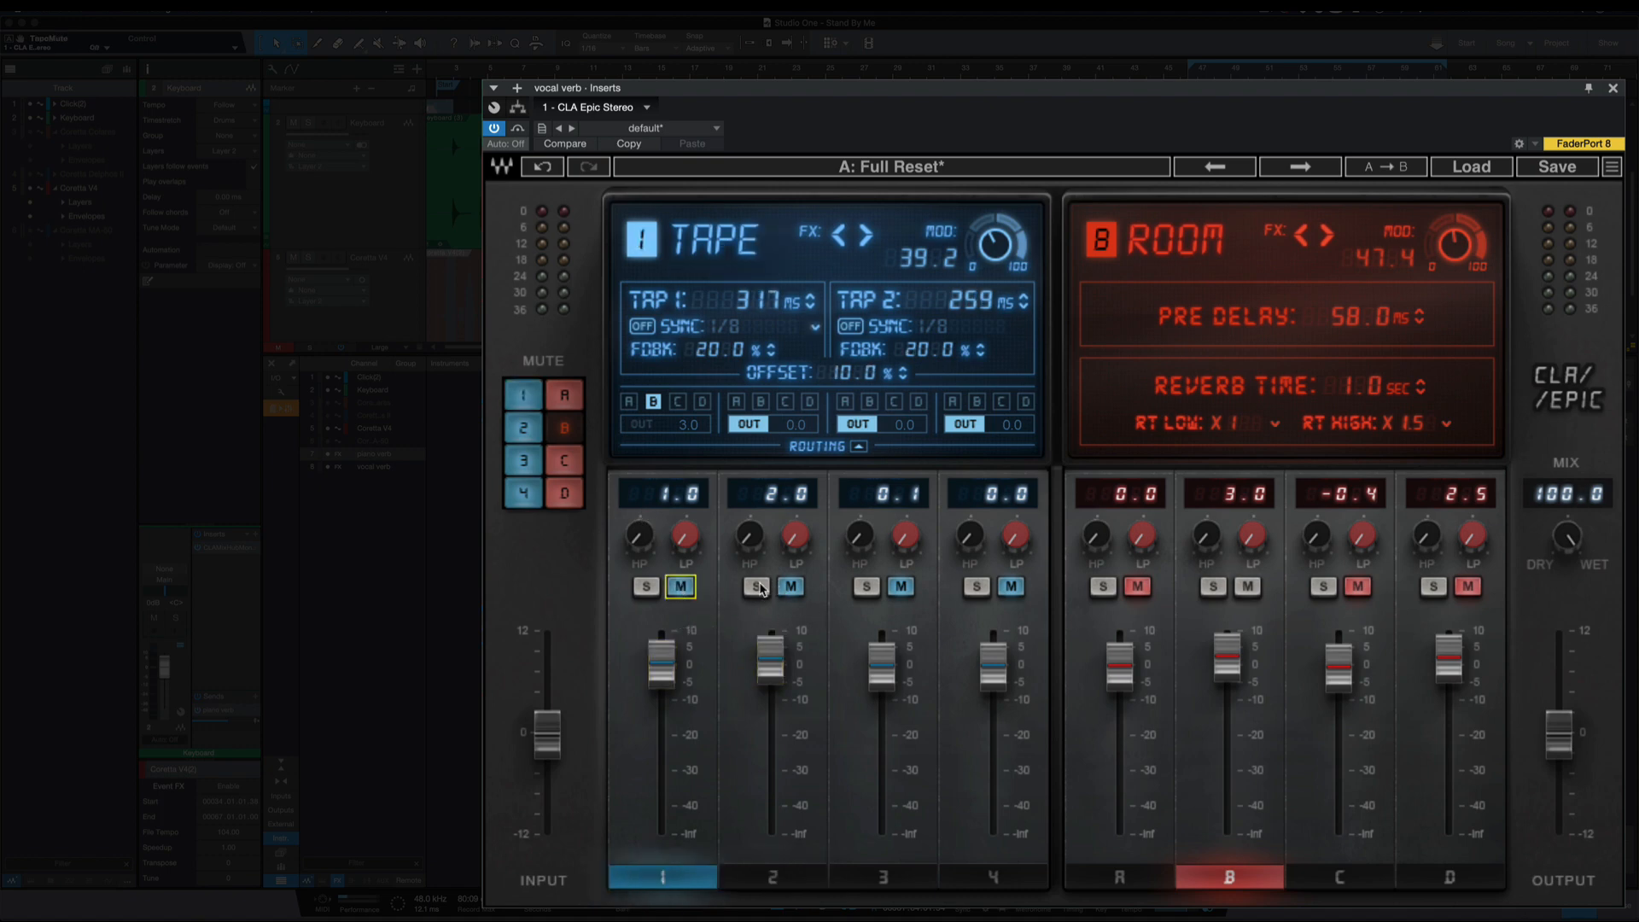
left_click(790, 587)
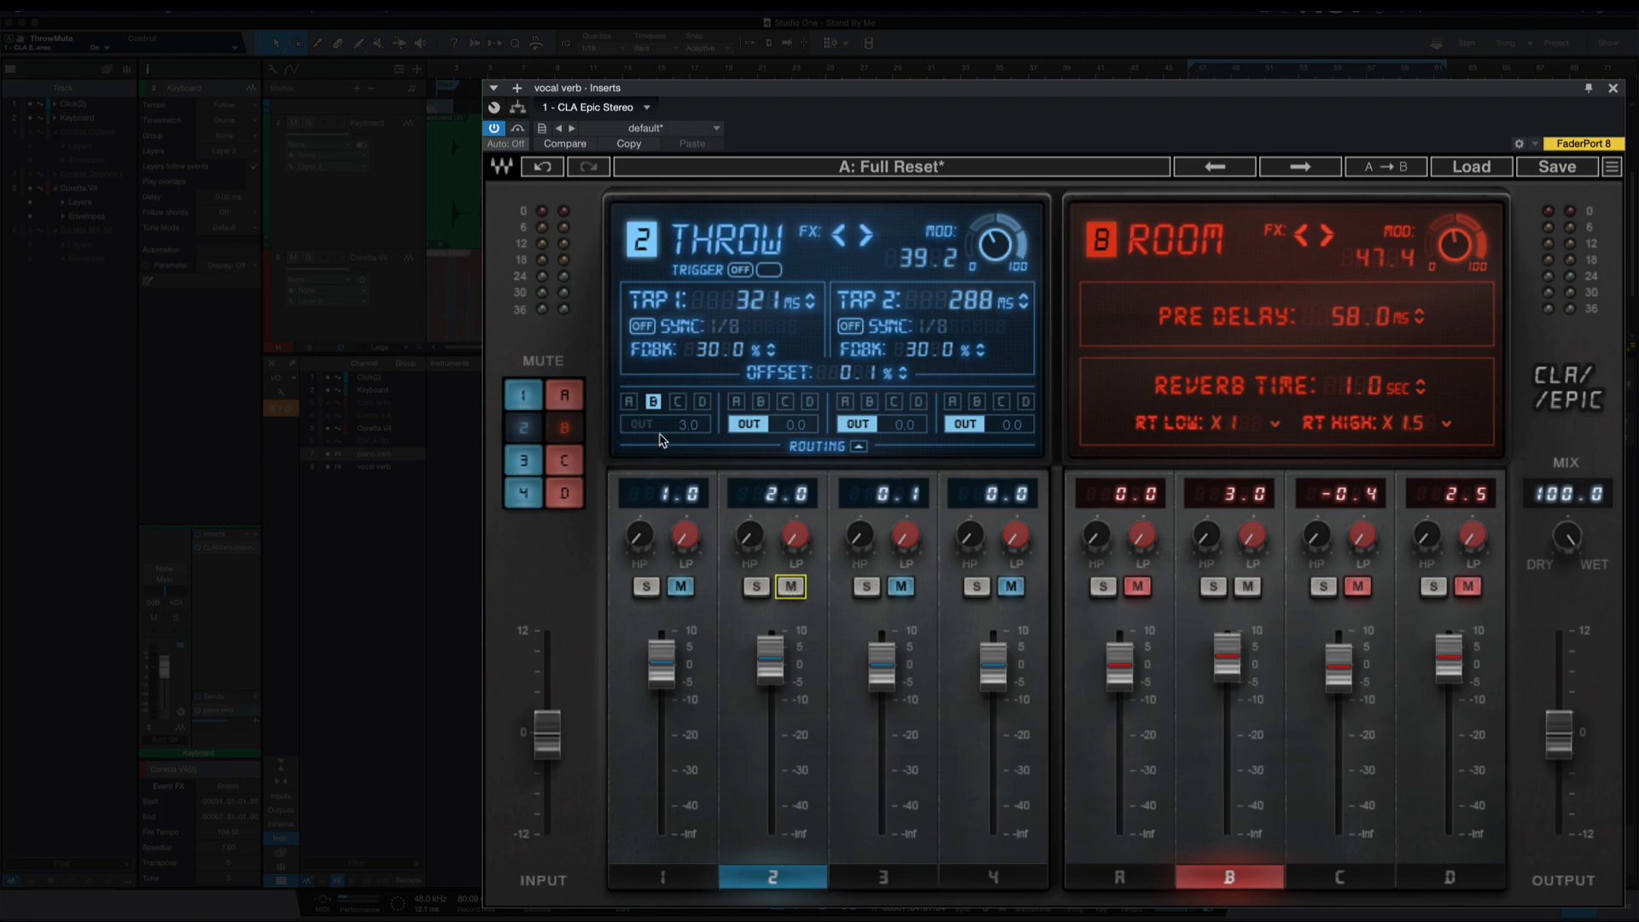
left_click(654, 406)
left_click(790, 586)
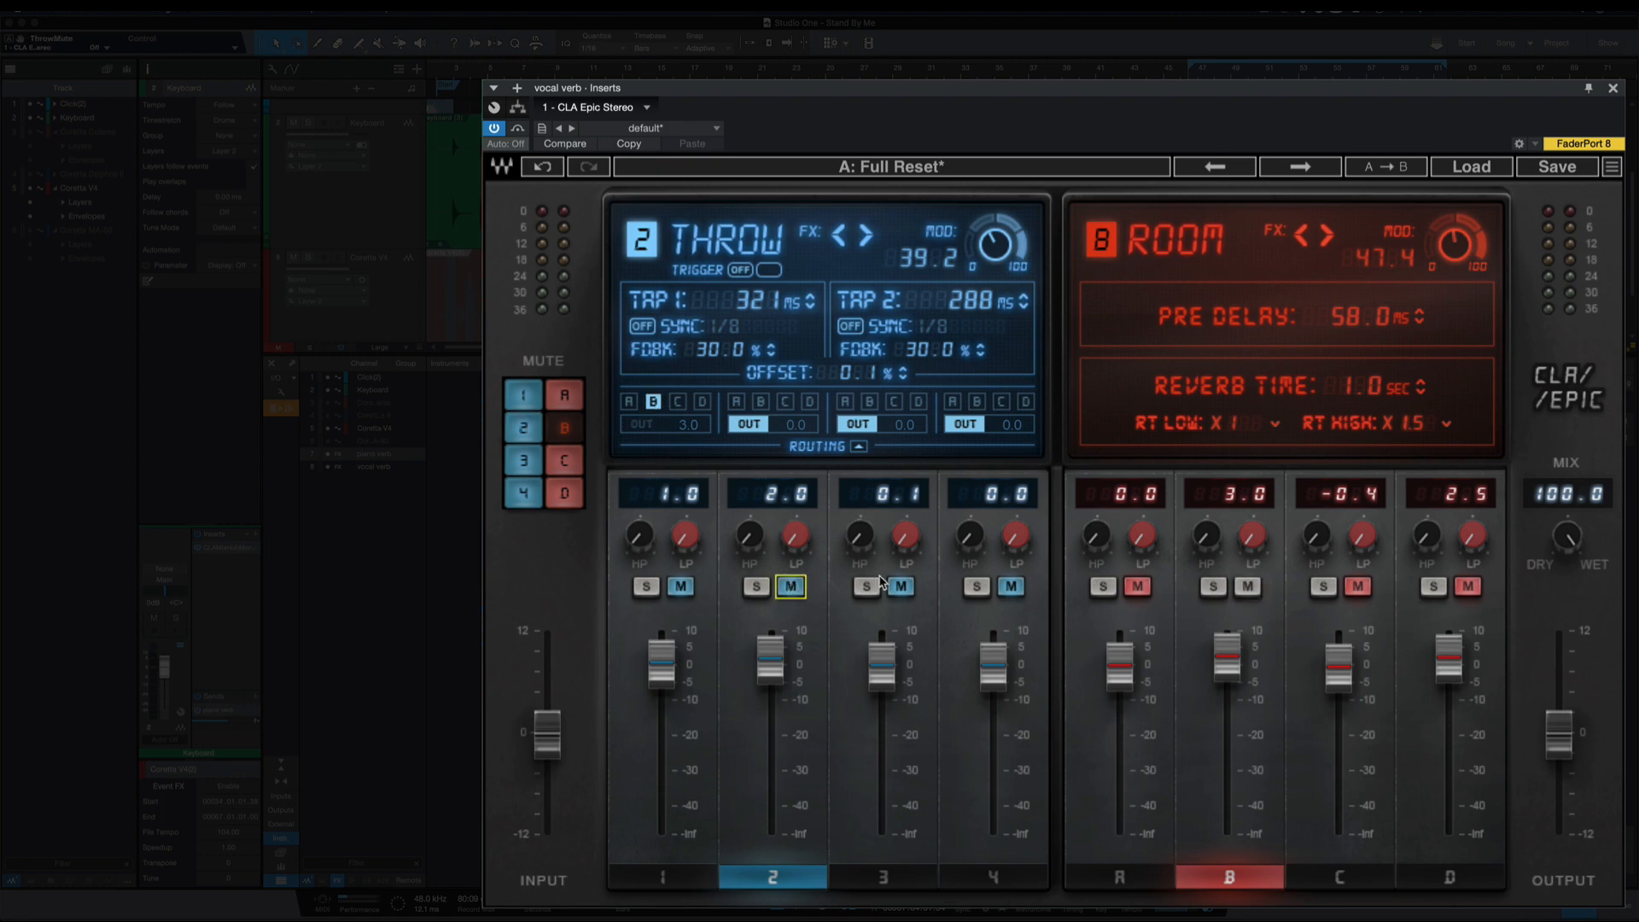
left_click(902, 587)
left_click(902, 587)
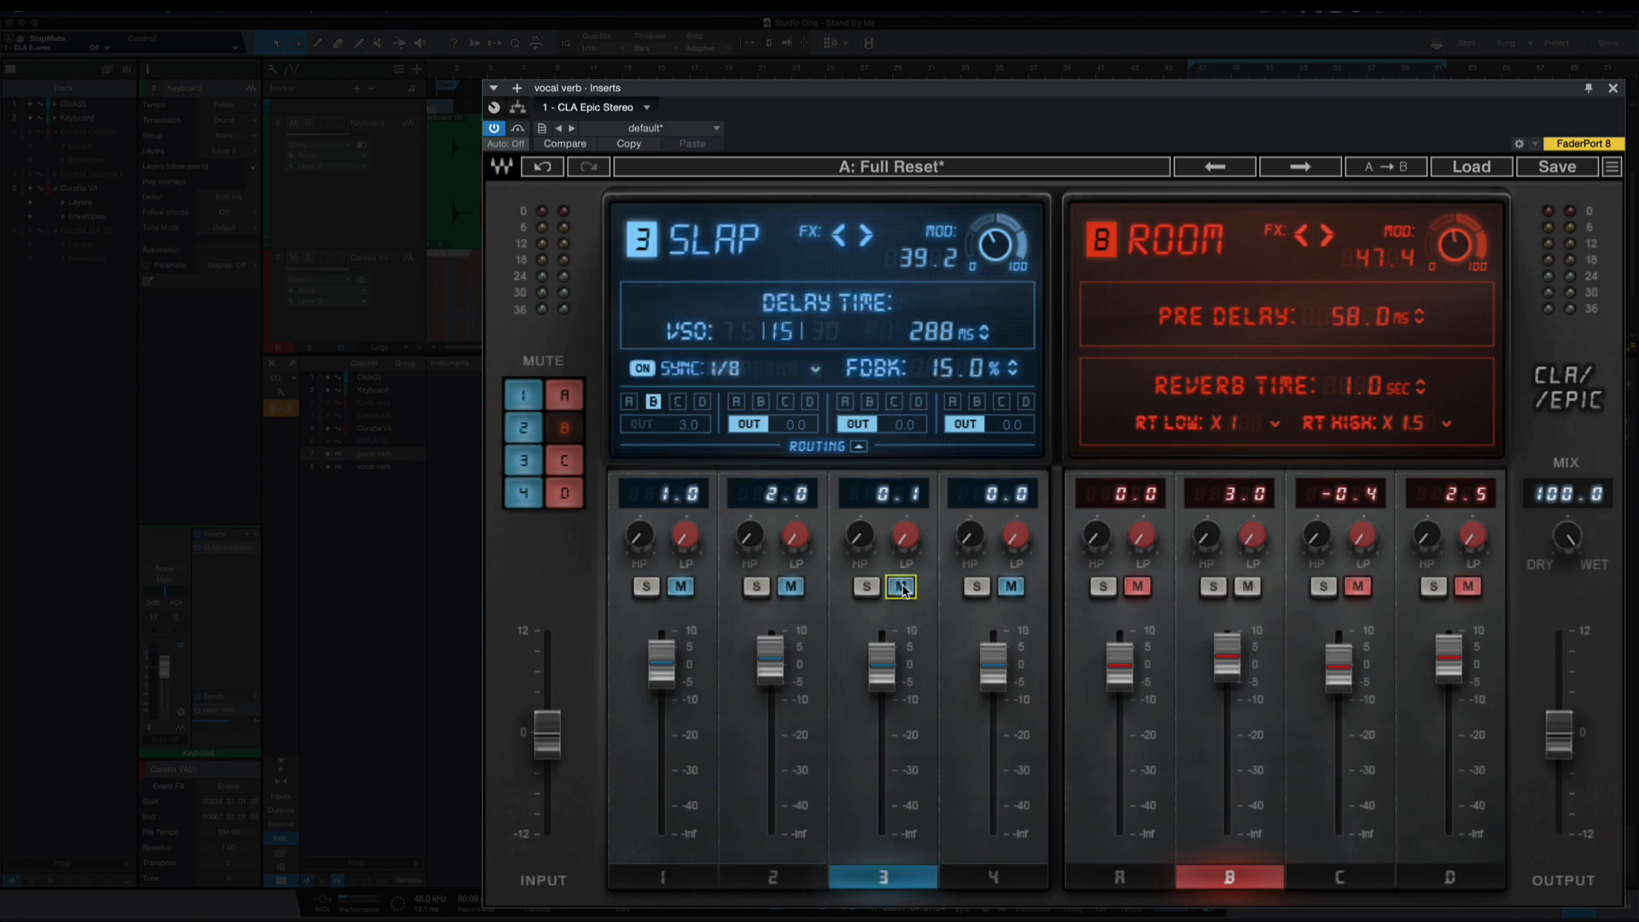
left_click(1012, 588)
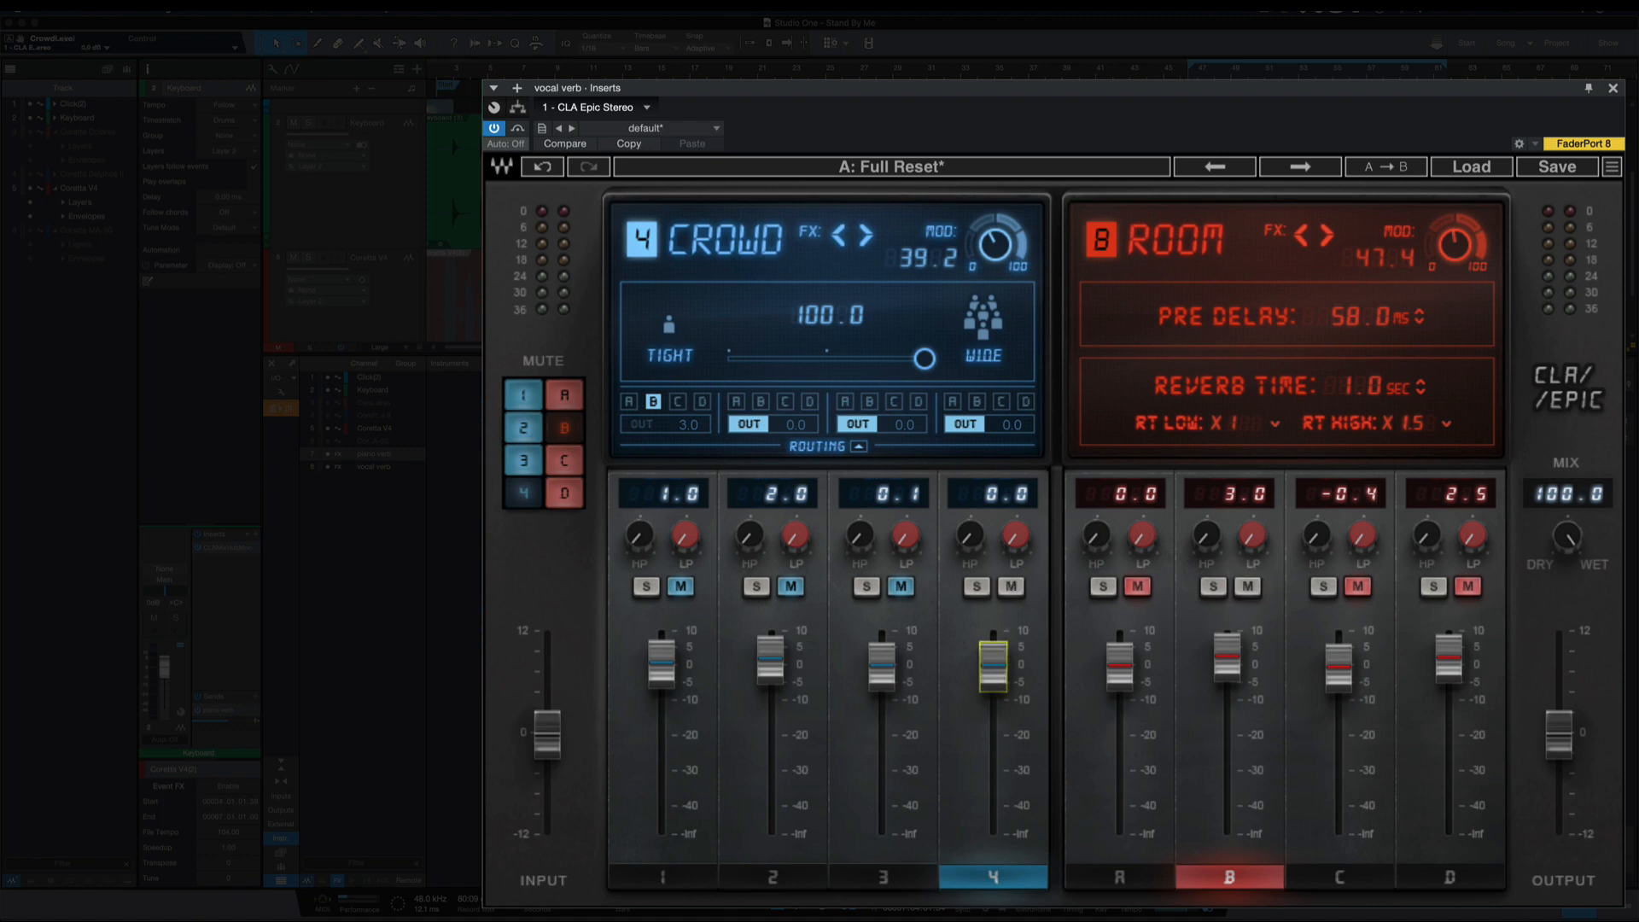
Review the Slap, Throw and Tape delay settings and return to the Crowd delay.
left_click(882, 666)
left_click(769, 662)
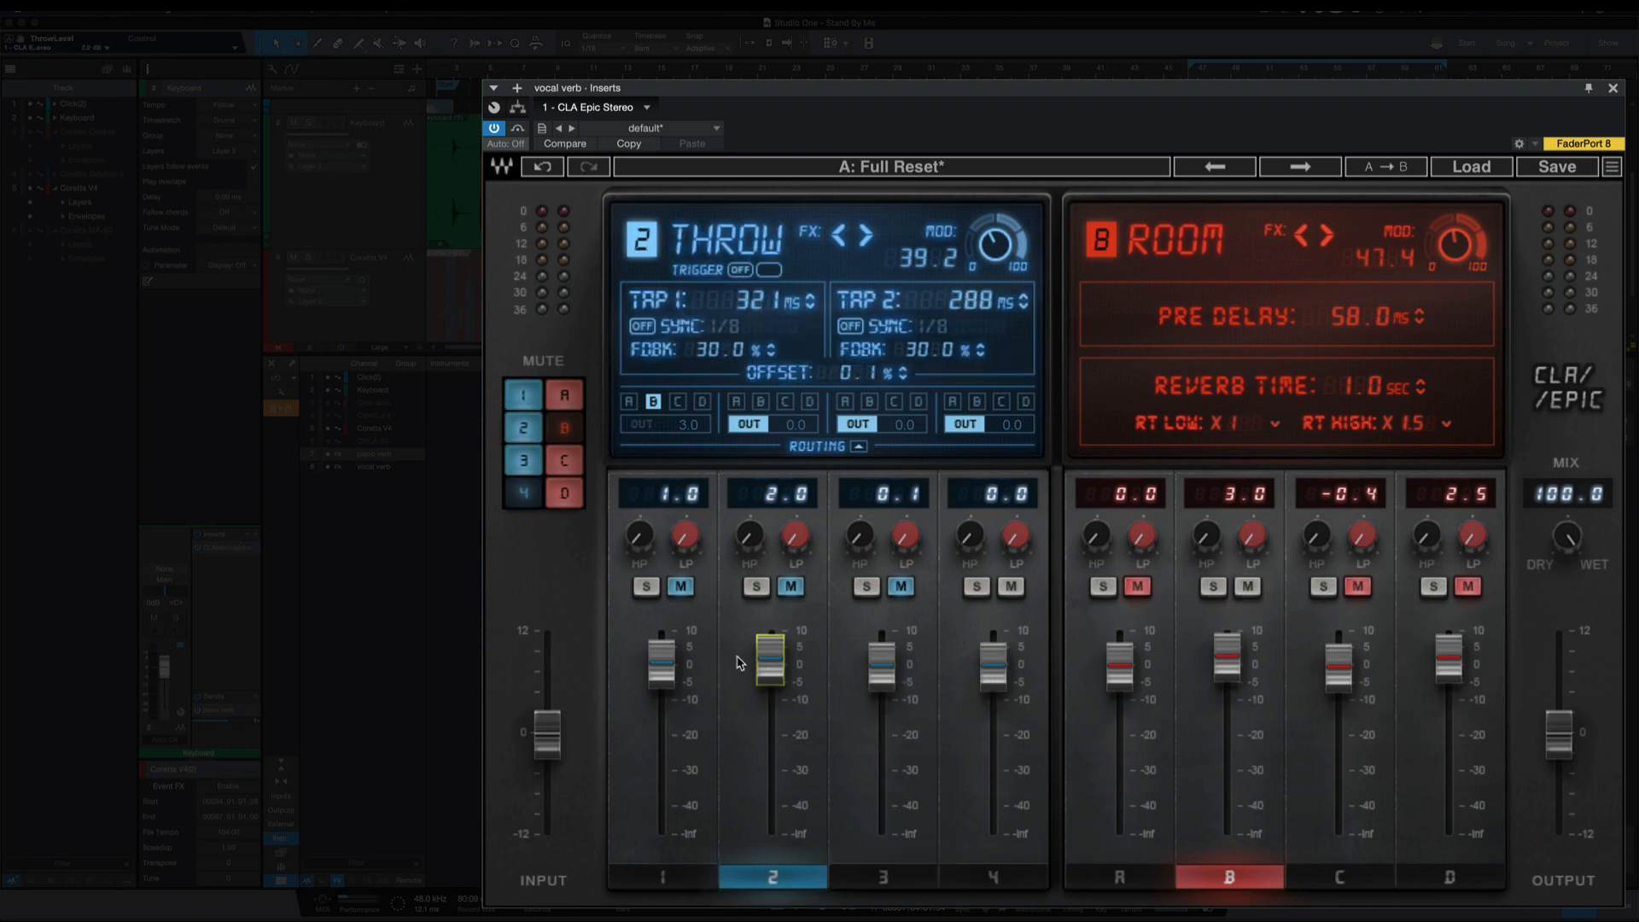
left_click(661, 664)
left_click(769, 663)
left_click(878, 662)
left_click(976, 660)
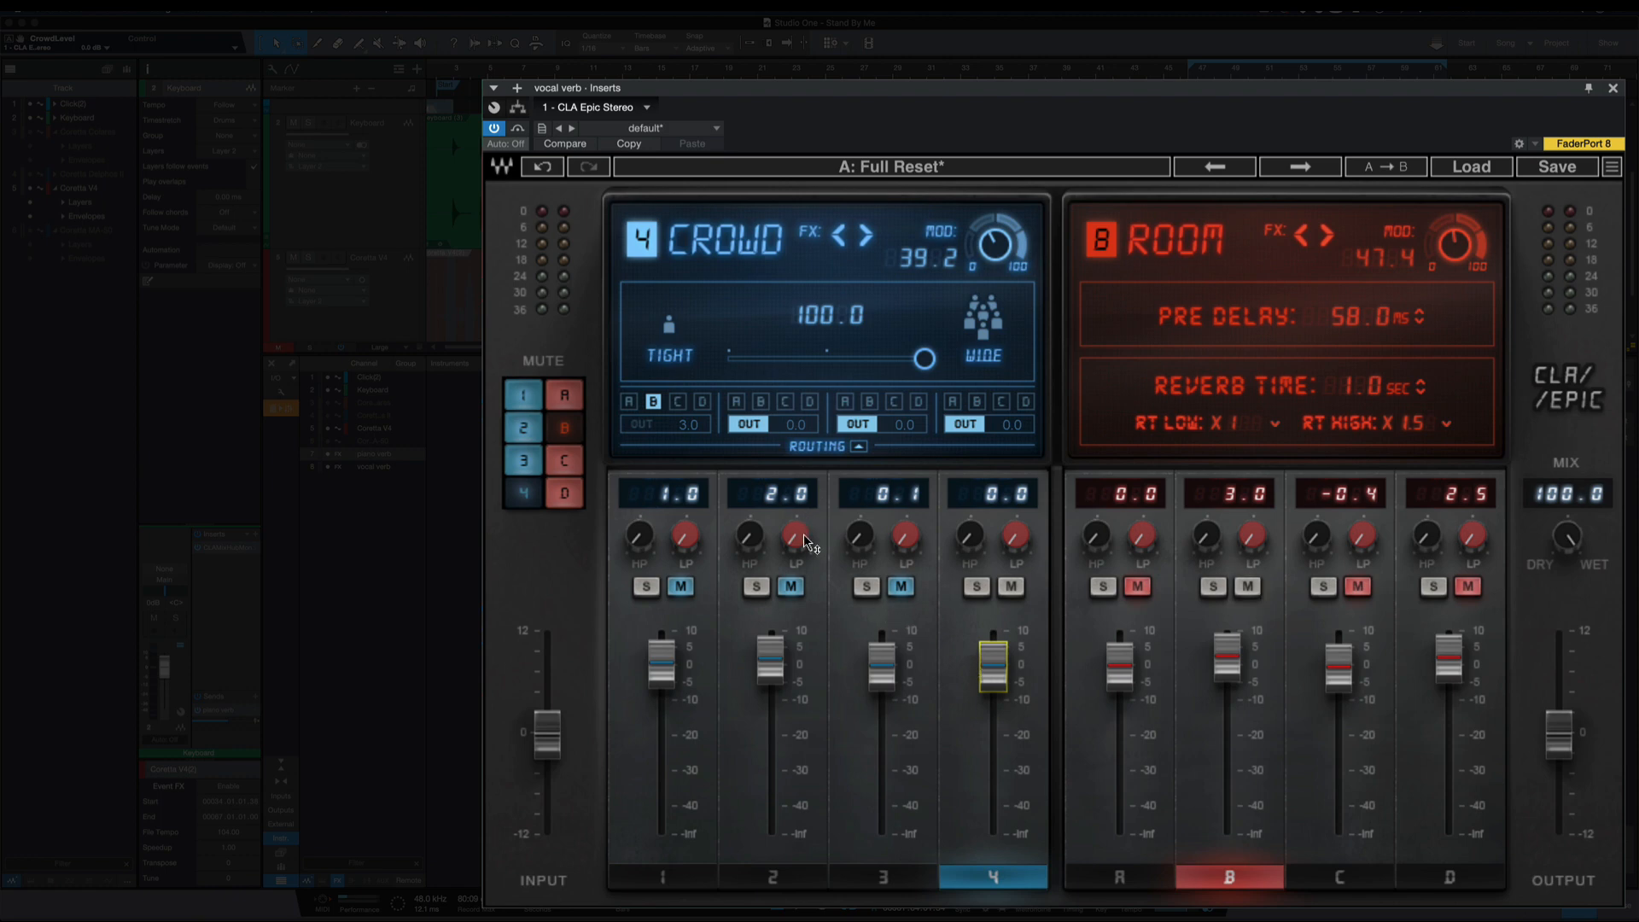
Expand the routing faders, mute the Crowd delay and switch the Tape delay from reverb B back to its direct output.
left_click(859, 447)
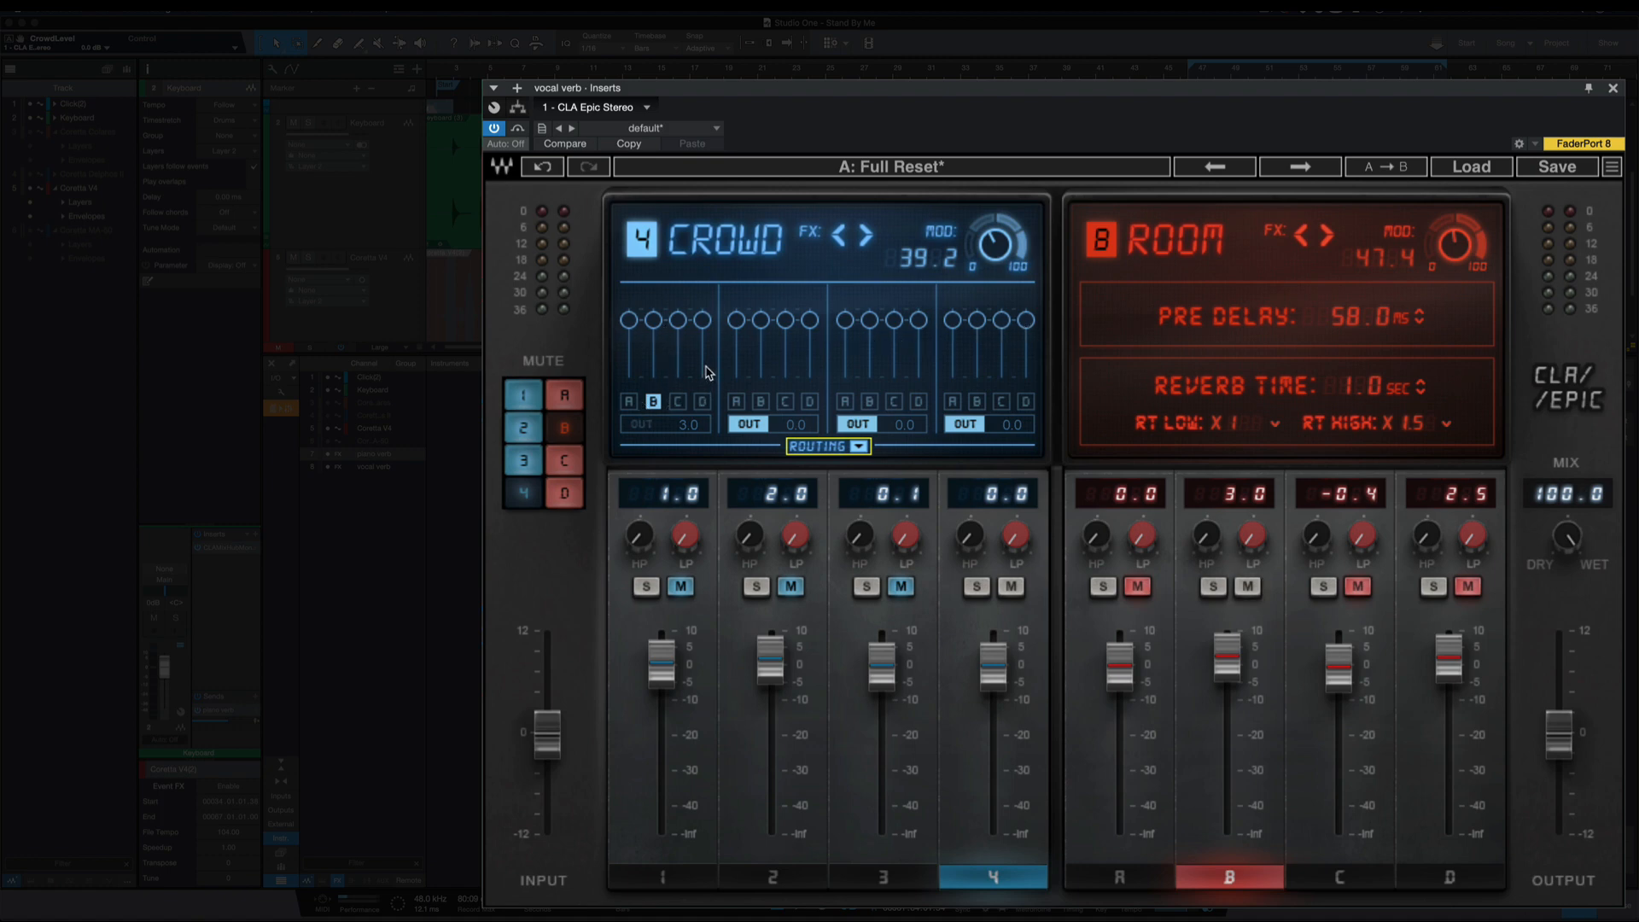
left_click(654, 662)
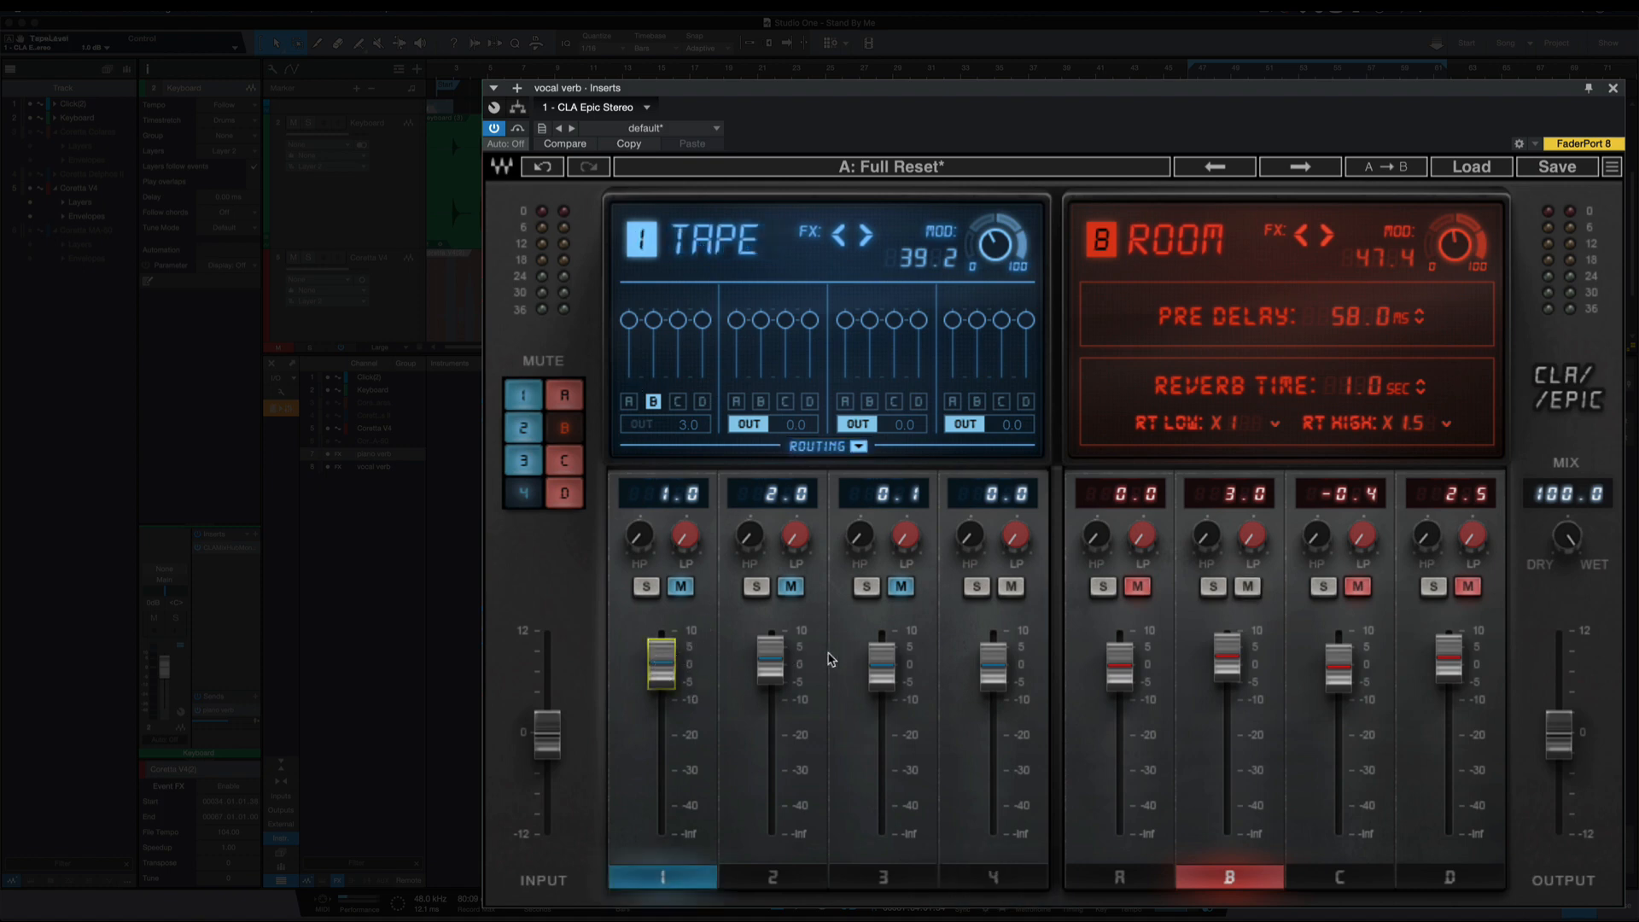
left_click(882, 666)
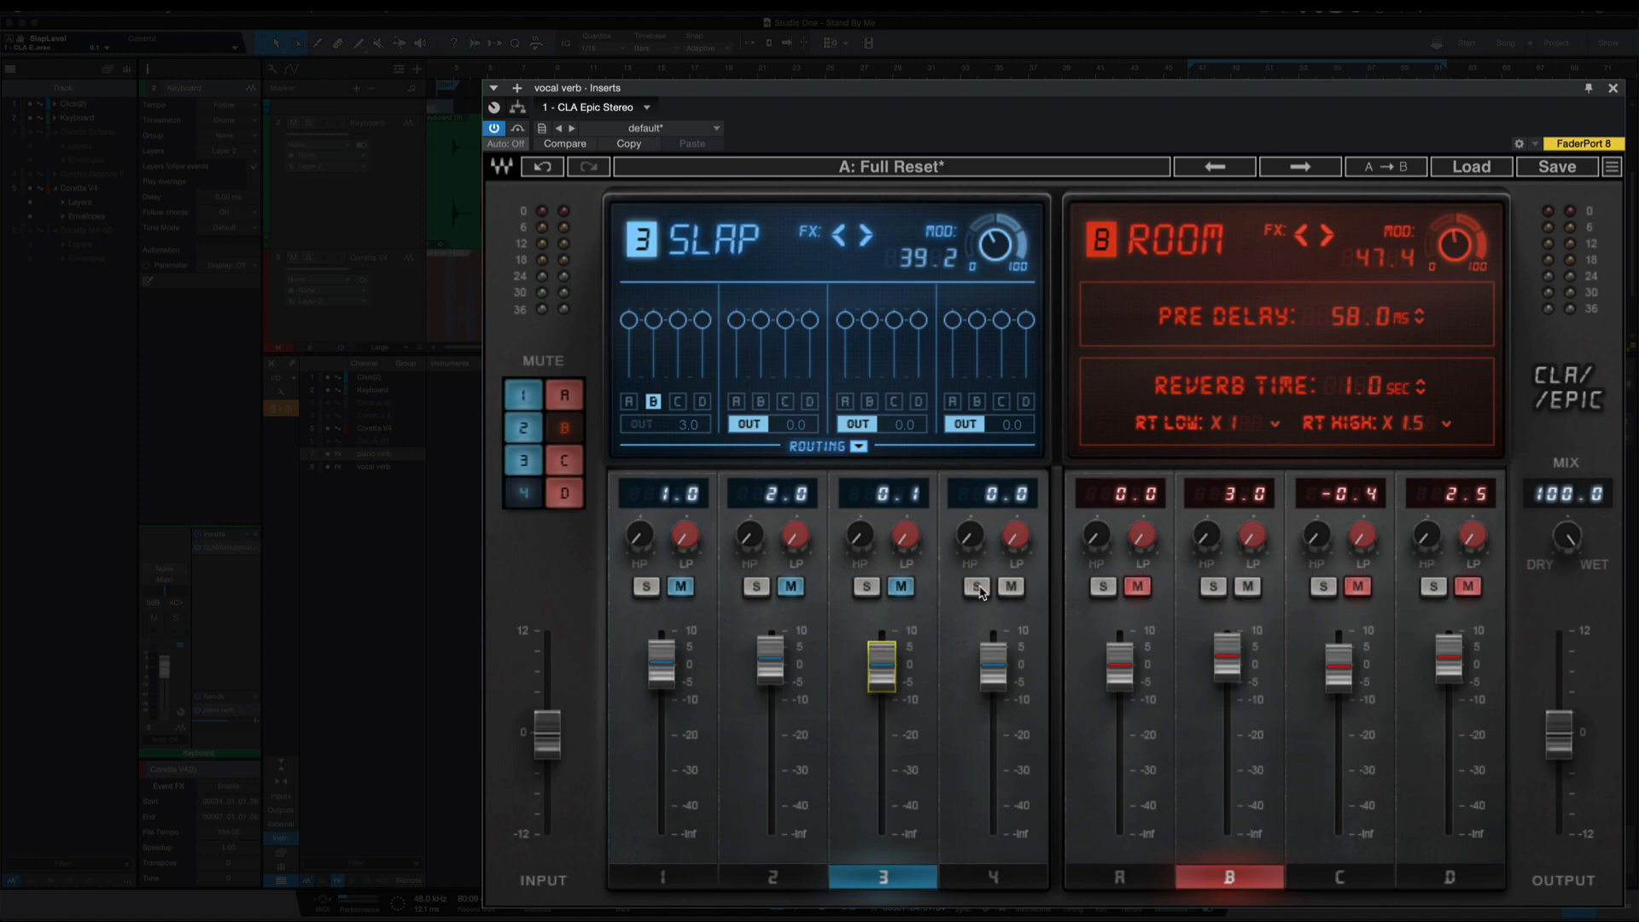
left_click(1011, 587)
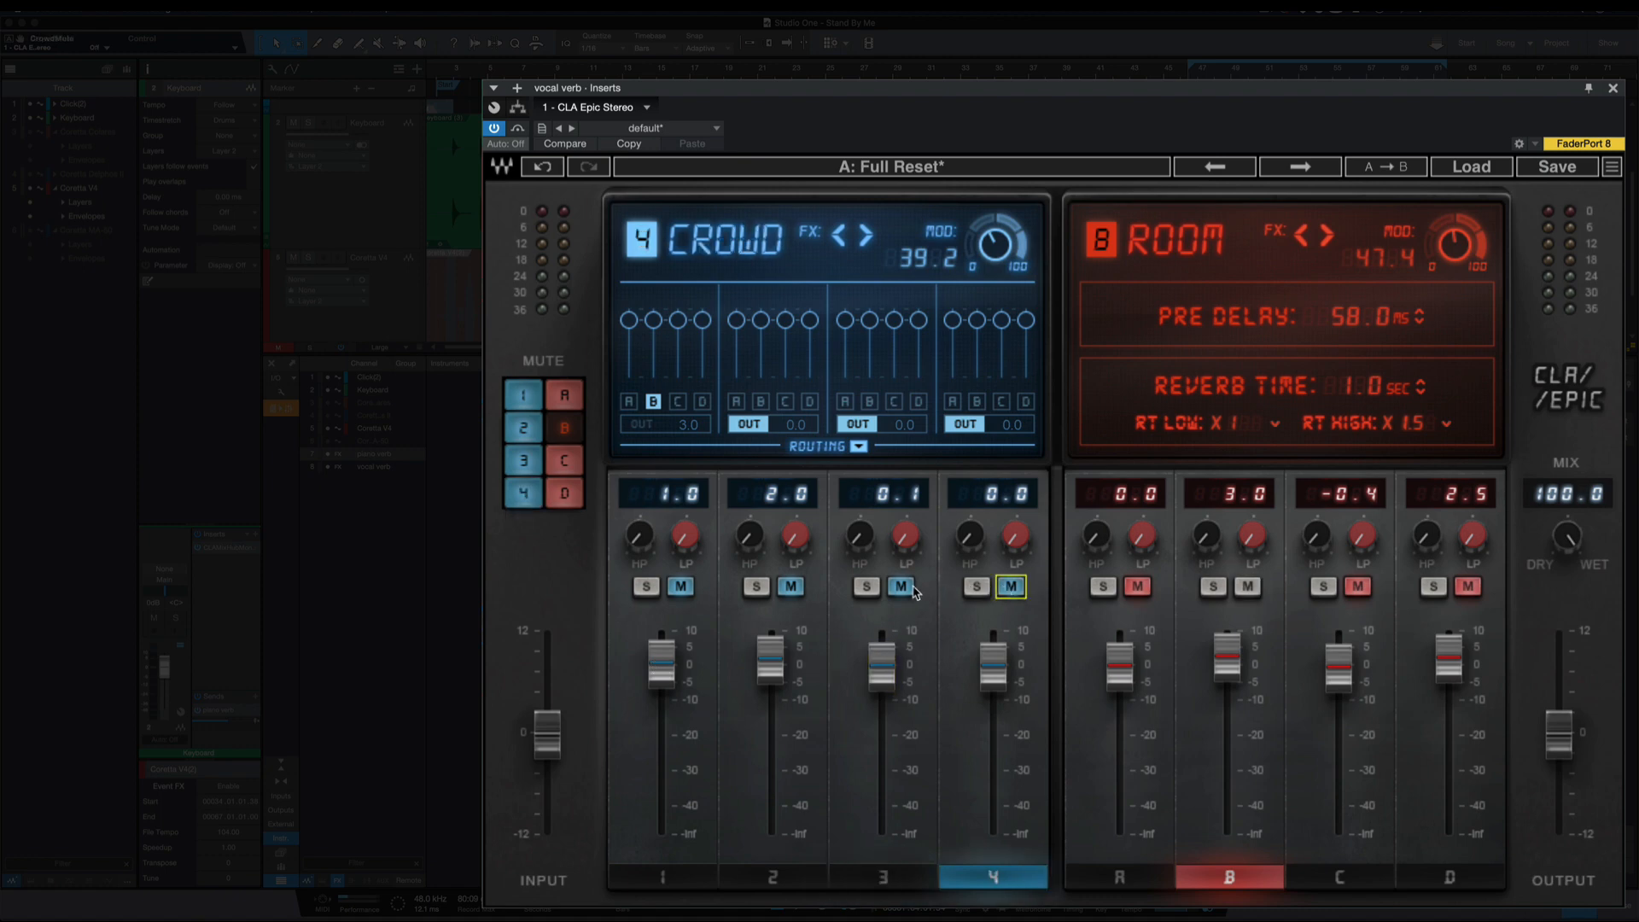
left_click(653, 401)
left_click(654, 401)
Set the Slap delay's level to 0.0 and unmute it, then return to the Tape delay with the routing faders collapsed.
left_click(881, 669)
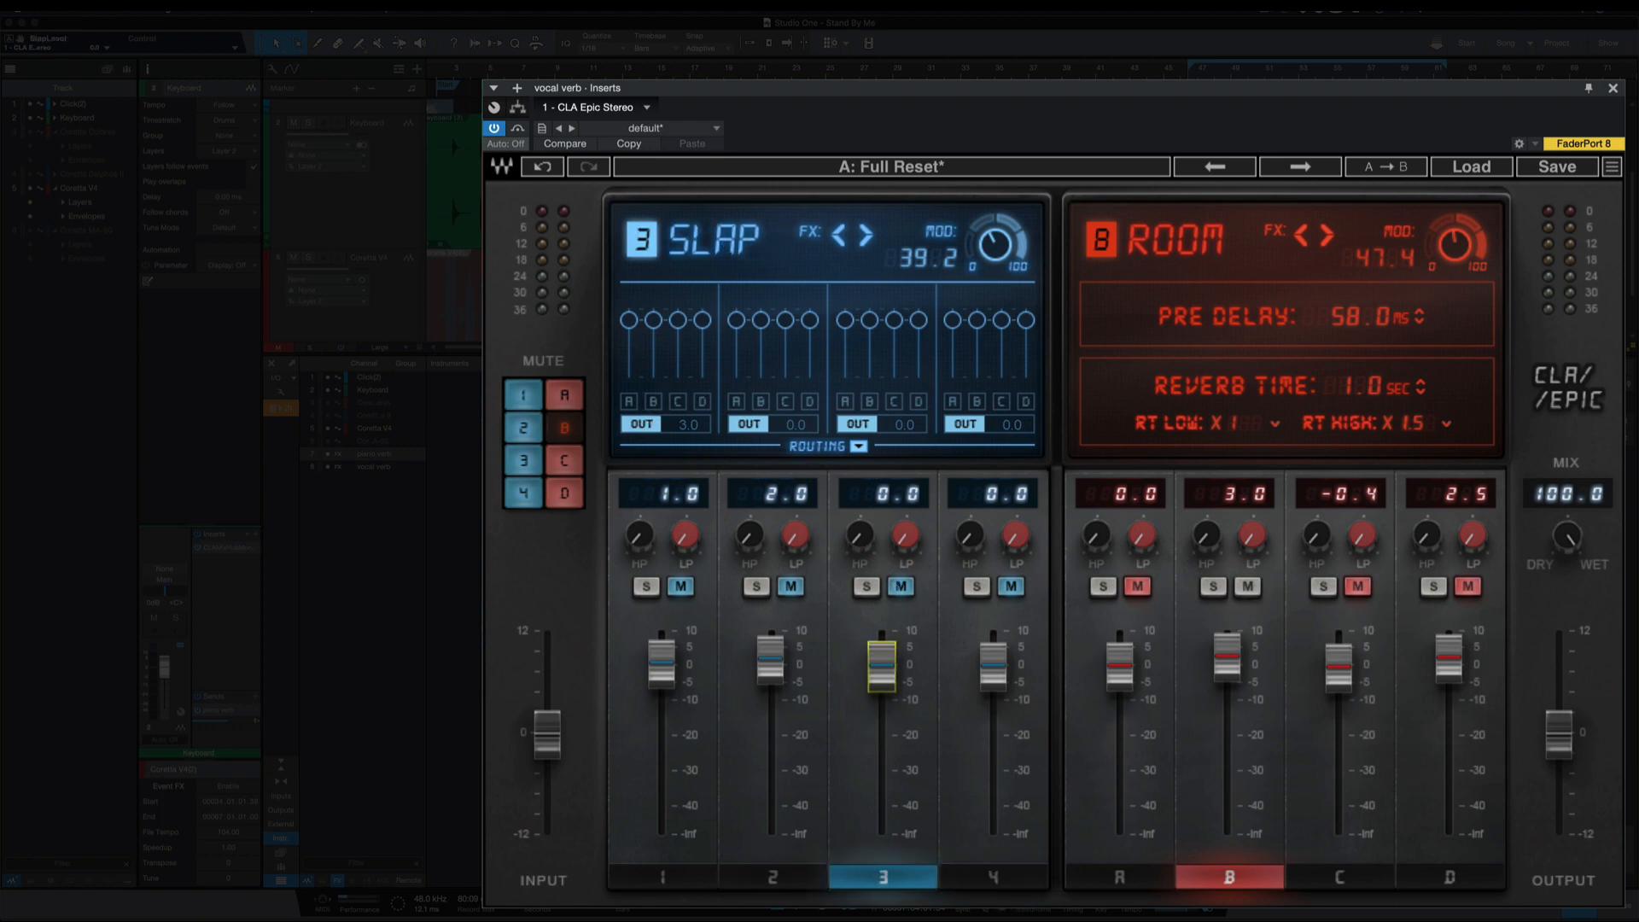
left_click(900, 587)
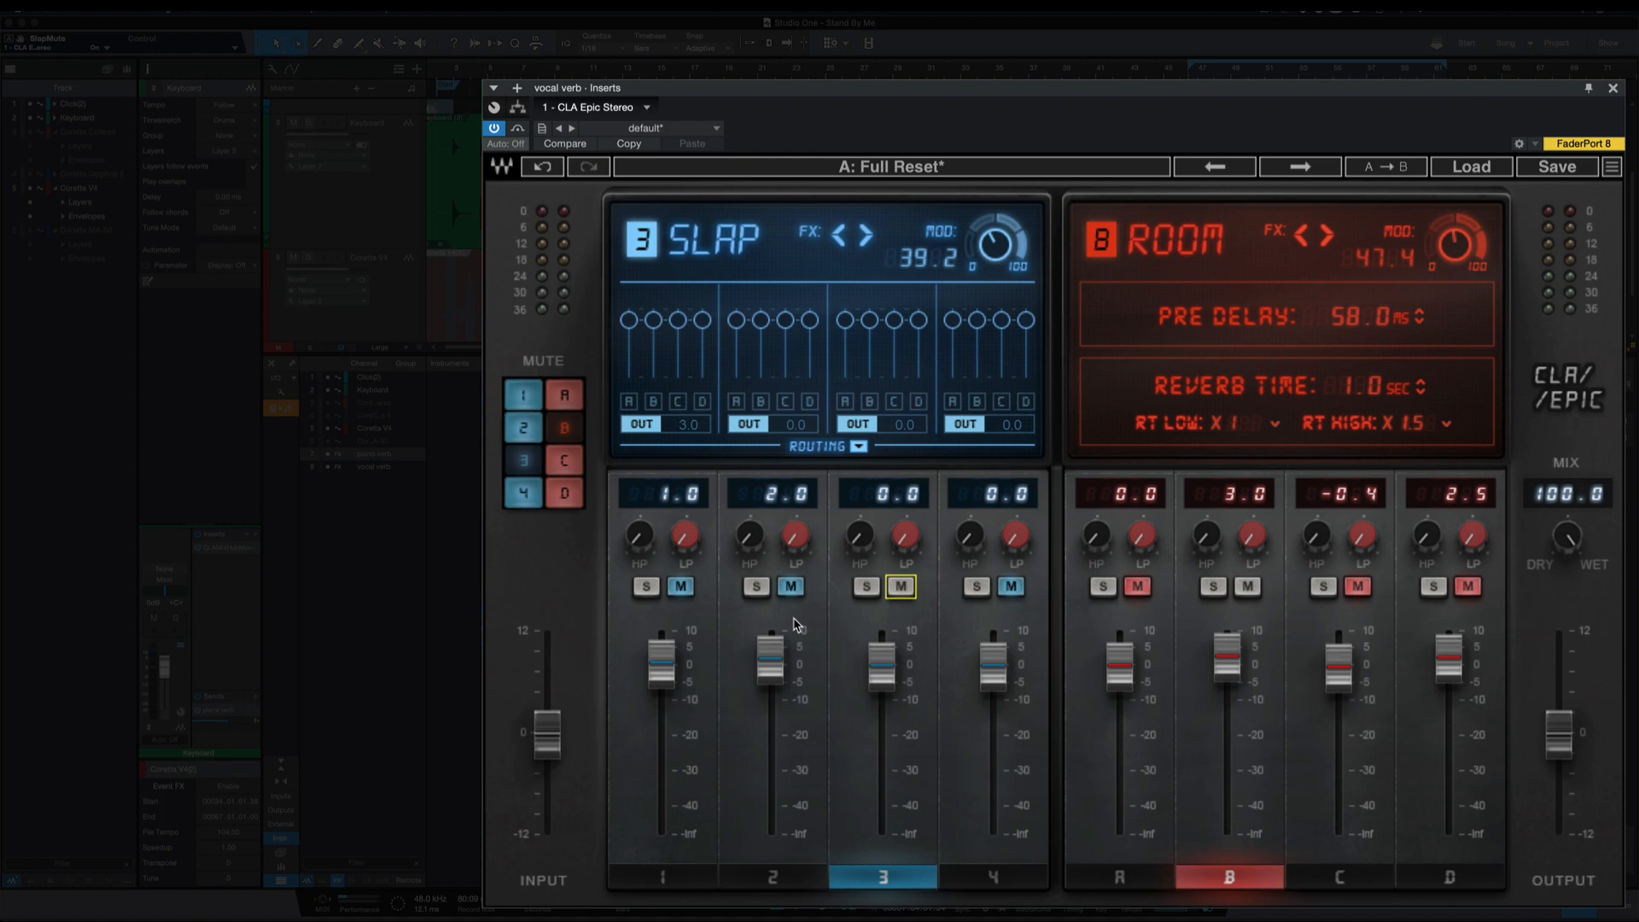
left_click(662, 668)
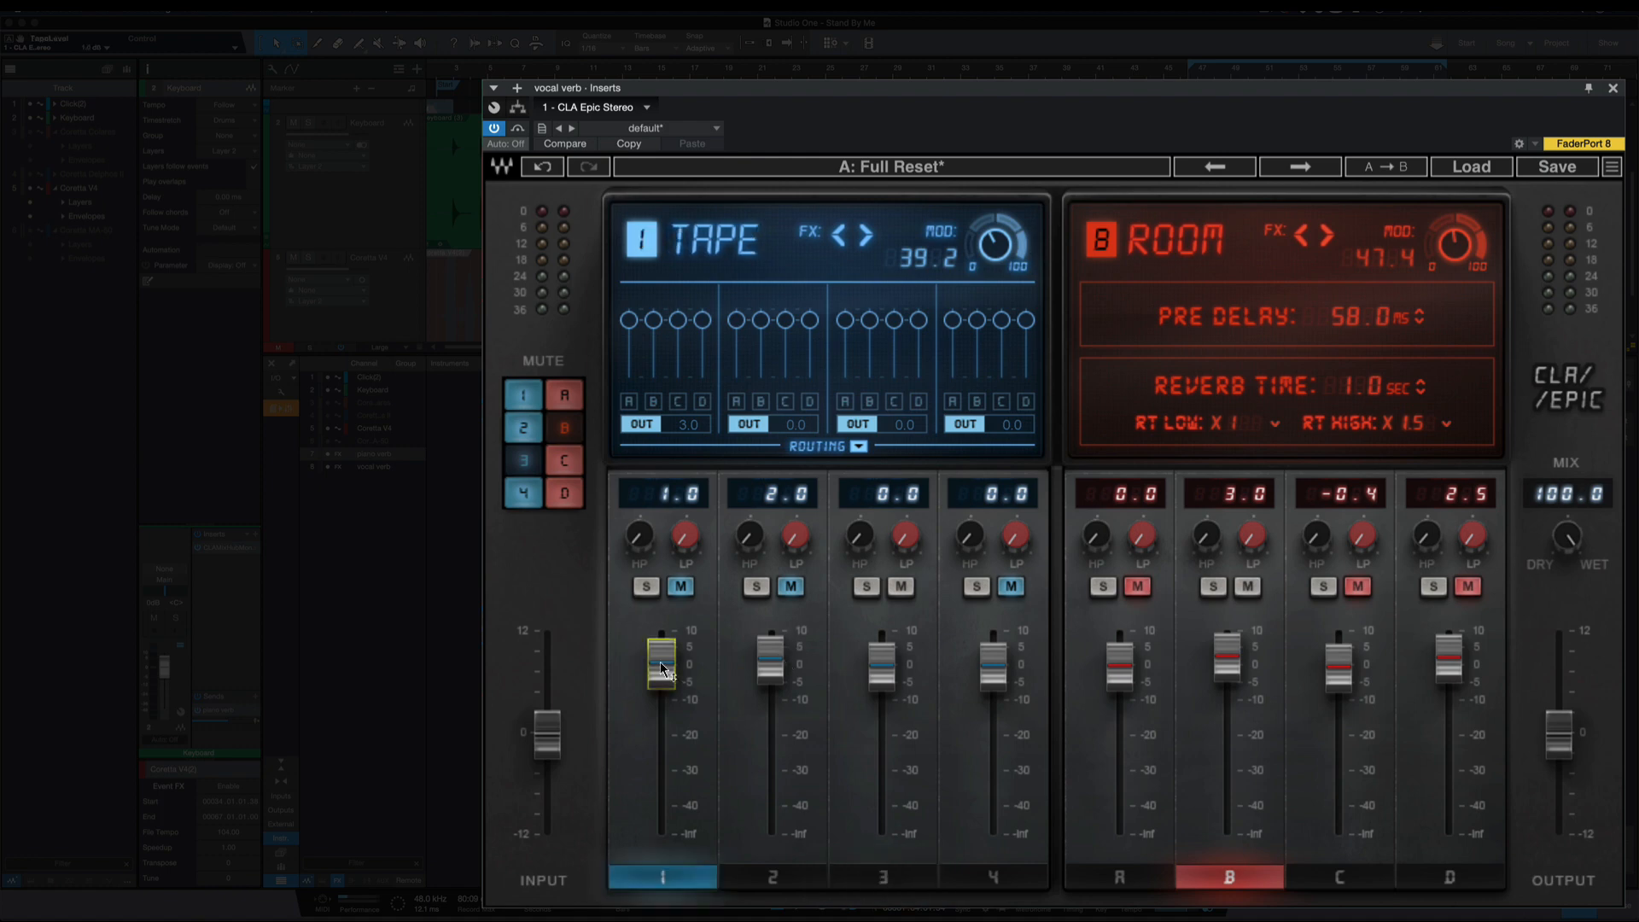
left_click(854, 450)
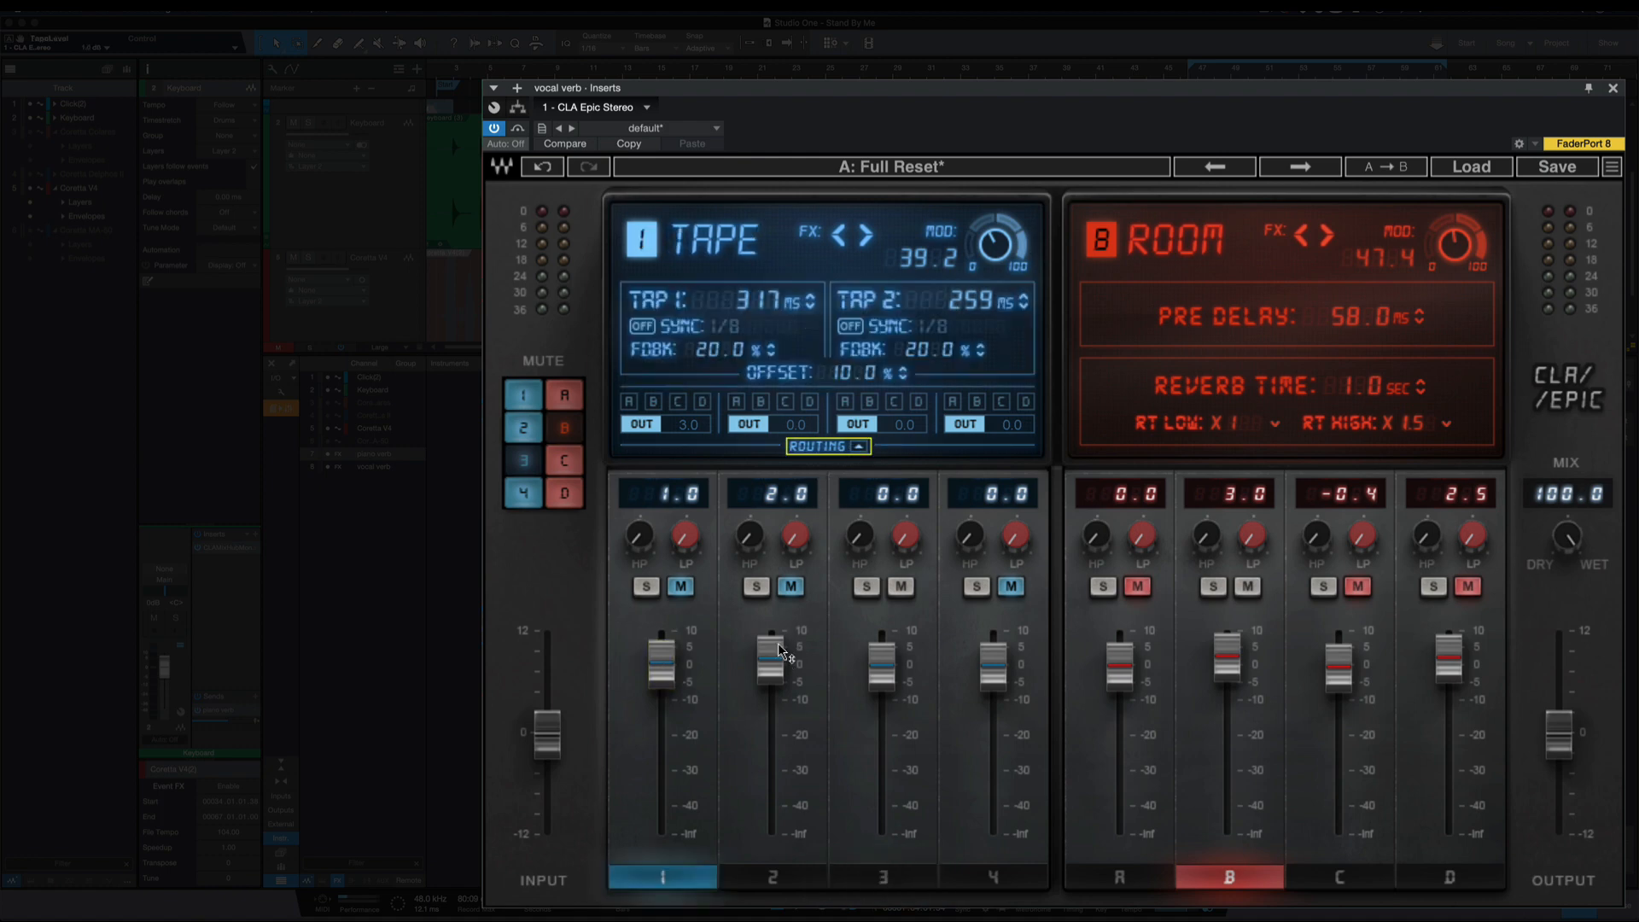
Set the Throw delay's level to 2.3 and compare the Tape and Slap delay settings.
left_click_drag(777, 643, 777, 641)
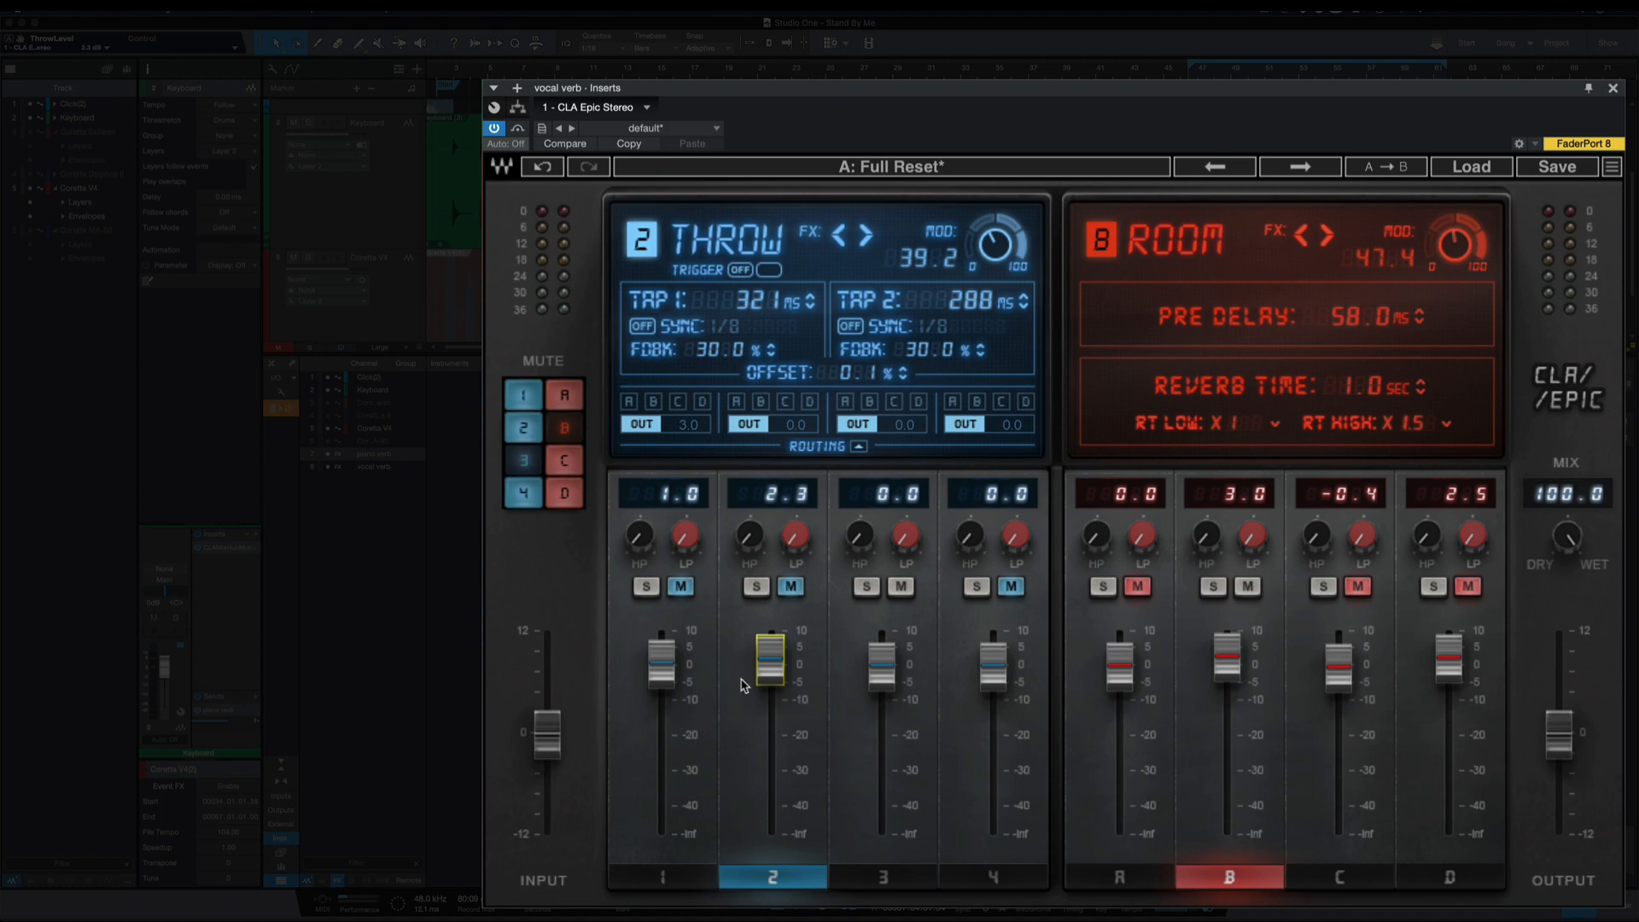
left_click(663, 664)
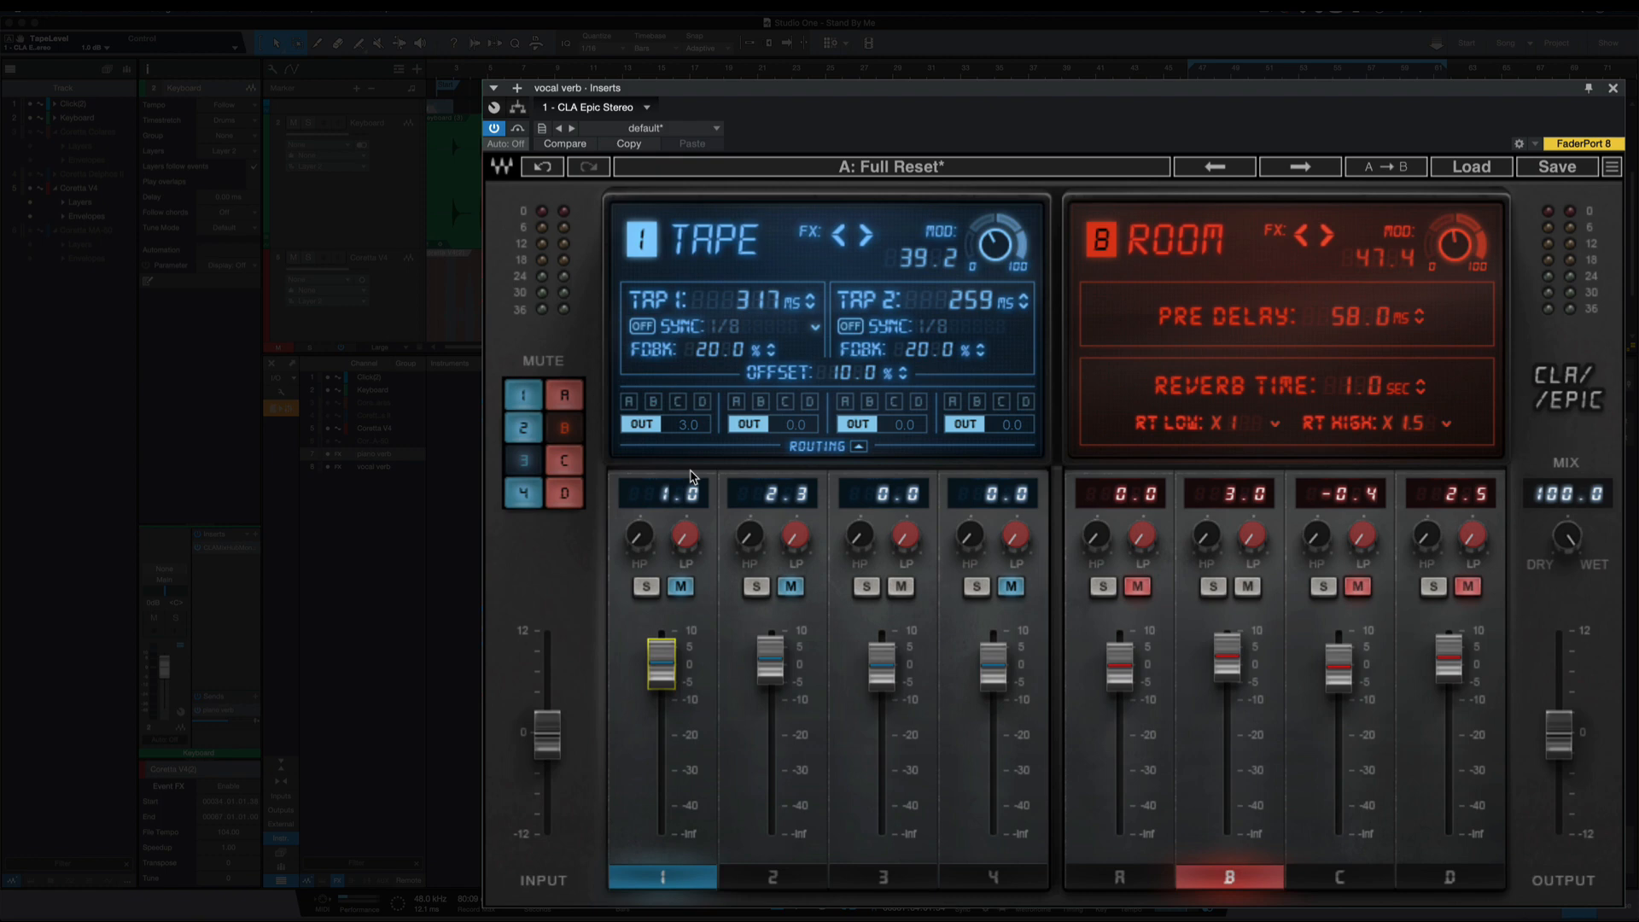
left_click(882, 670)
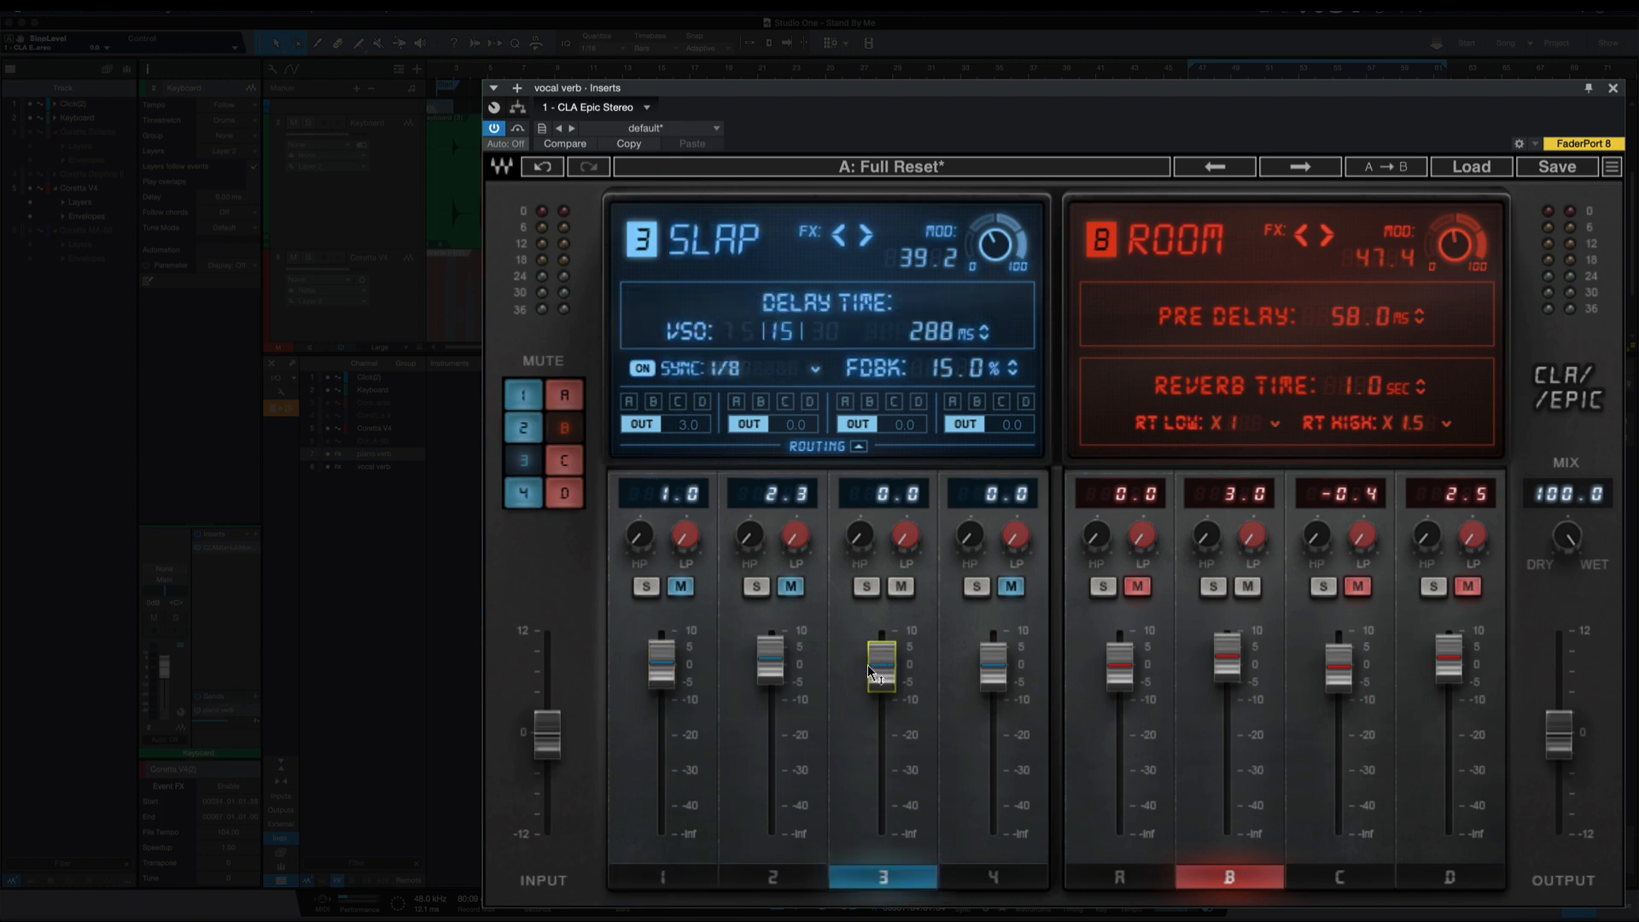
left_click(658, 671)
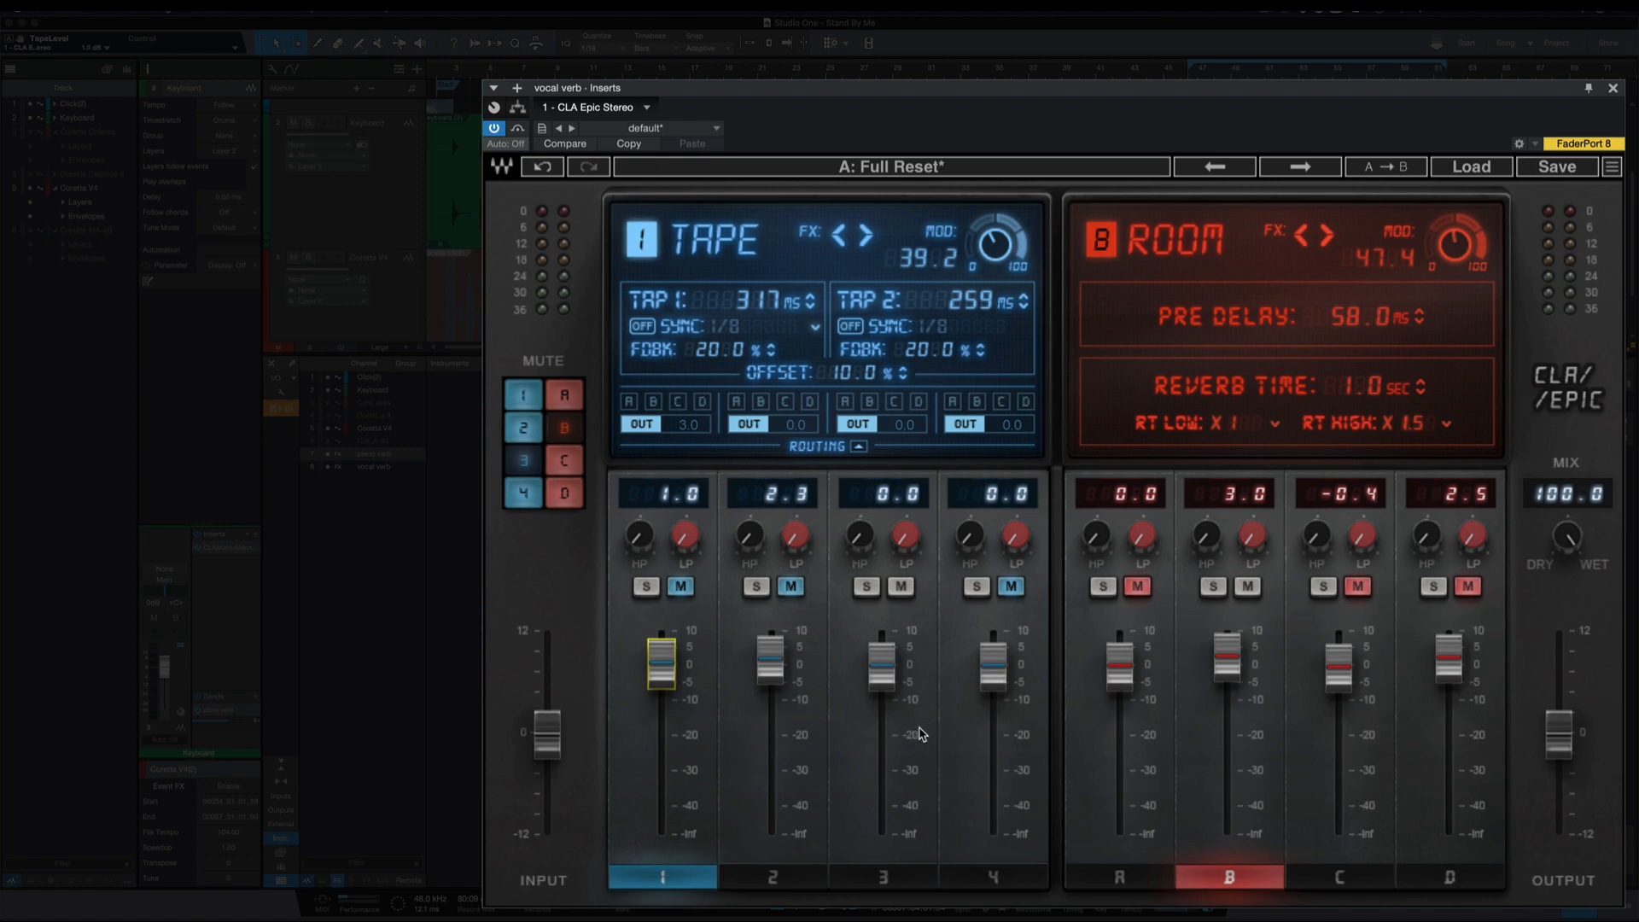
left_click(893, 683)
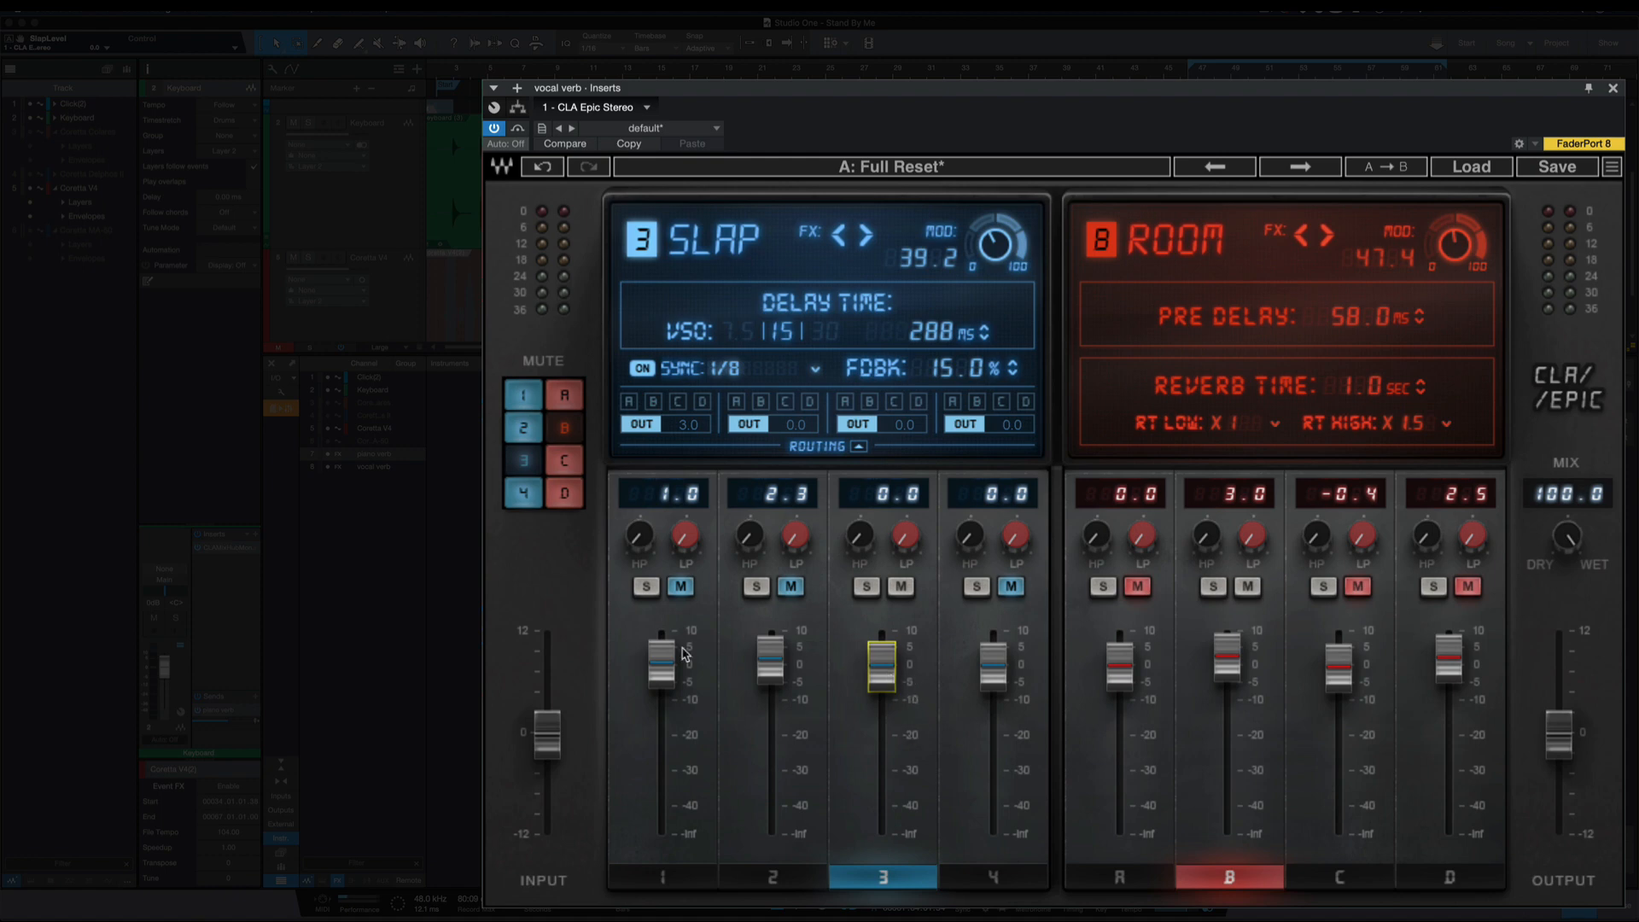
left_click(653, 661)
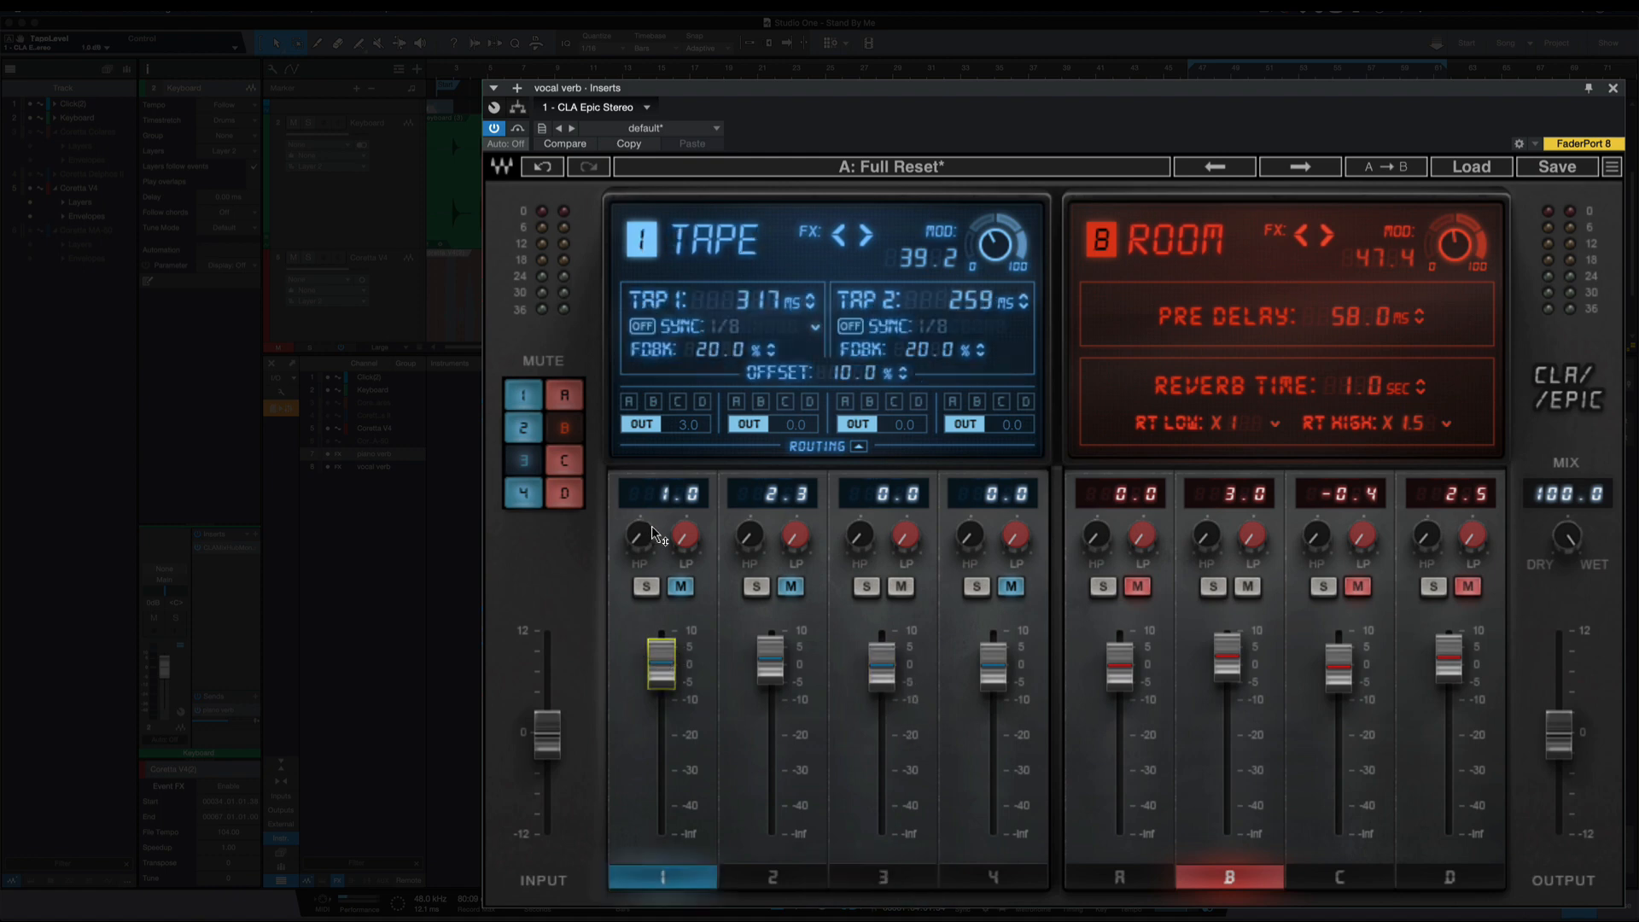
Set the Tape delay's level to 1.1 and mute the Slap delay.
left_click(768, 654)
left_click(659, 653)
left_click(909, 591)
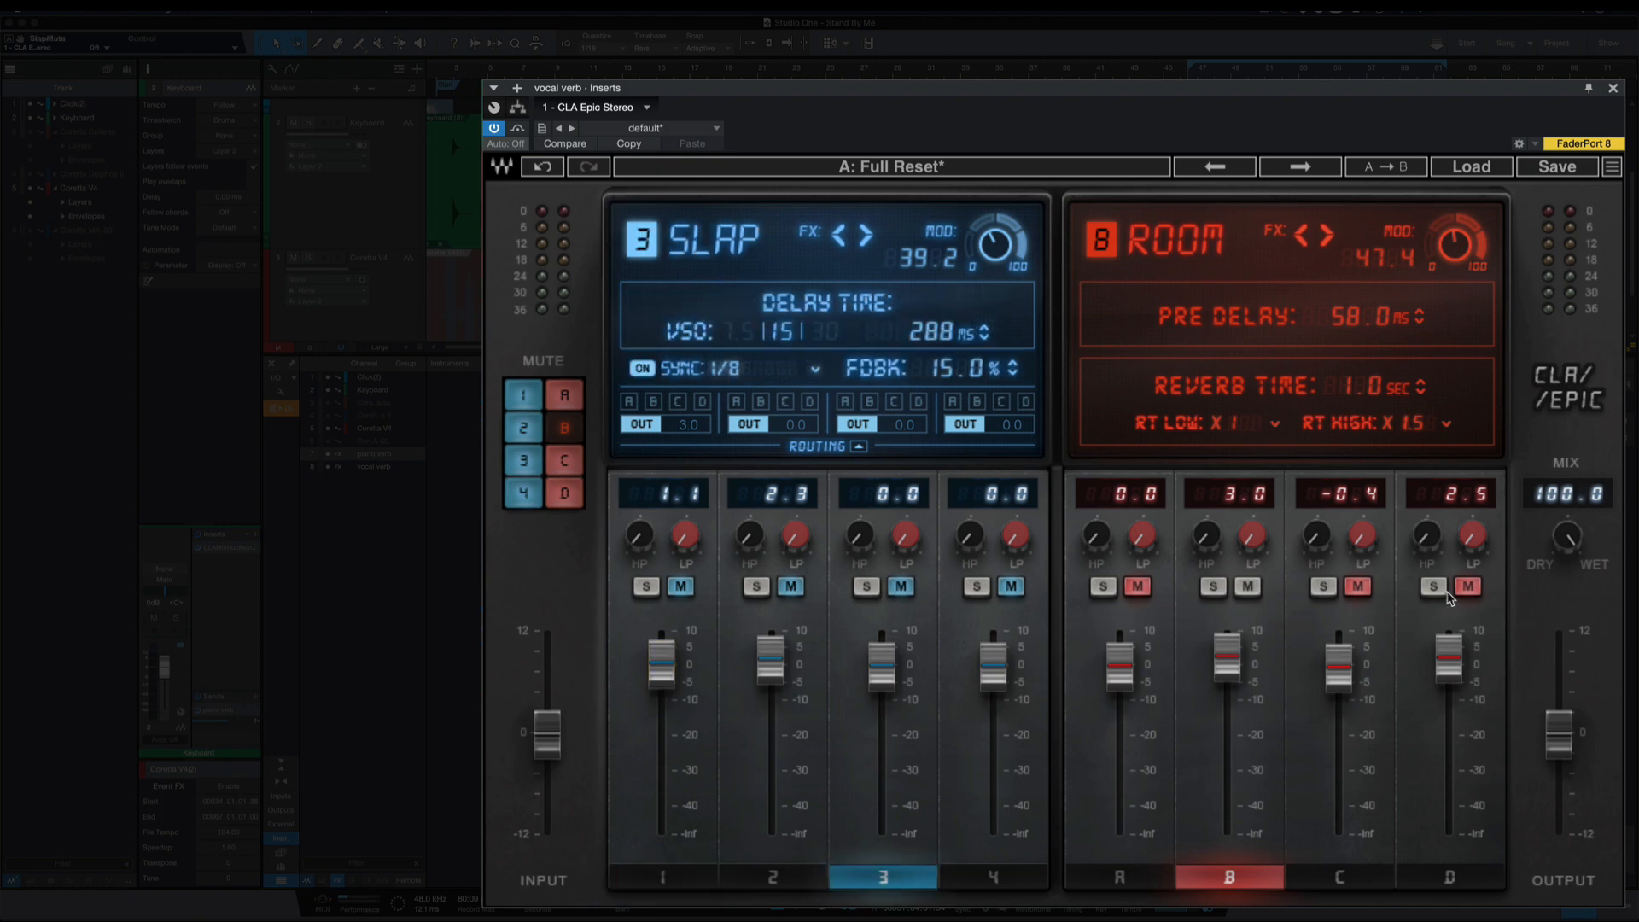
Mute and unmute the Room reverb, and review the Space, Hall, Room and Plate reverb settings.
left_click(1247, 588)
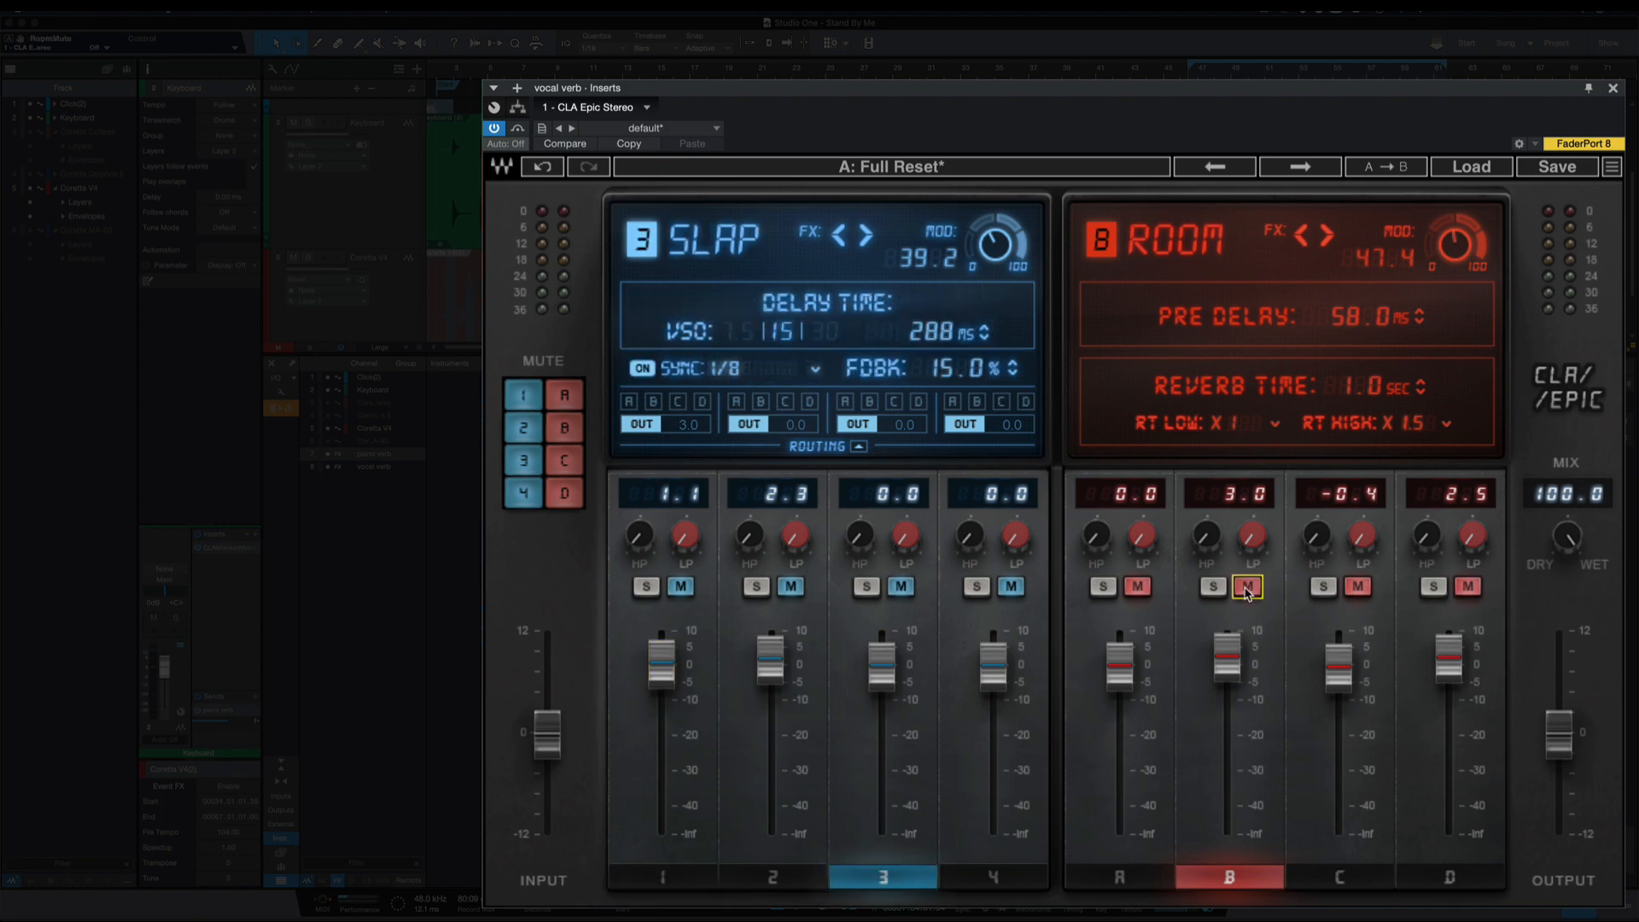
left_click(1248, 588)
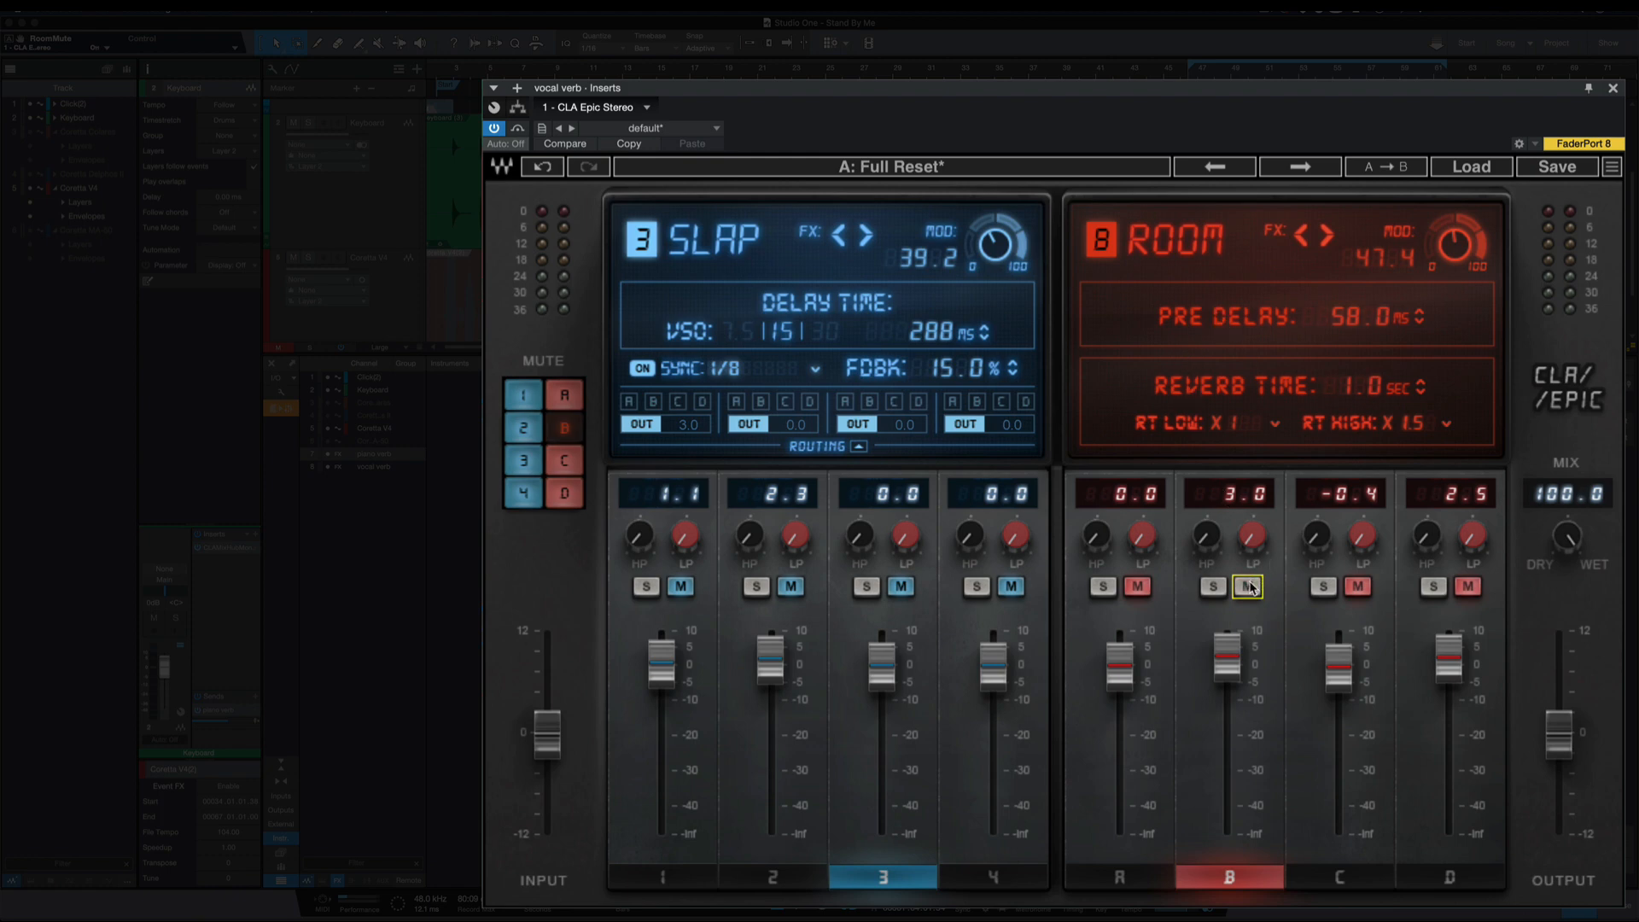
left_click(1449, 656)
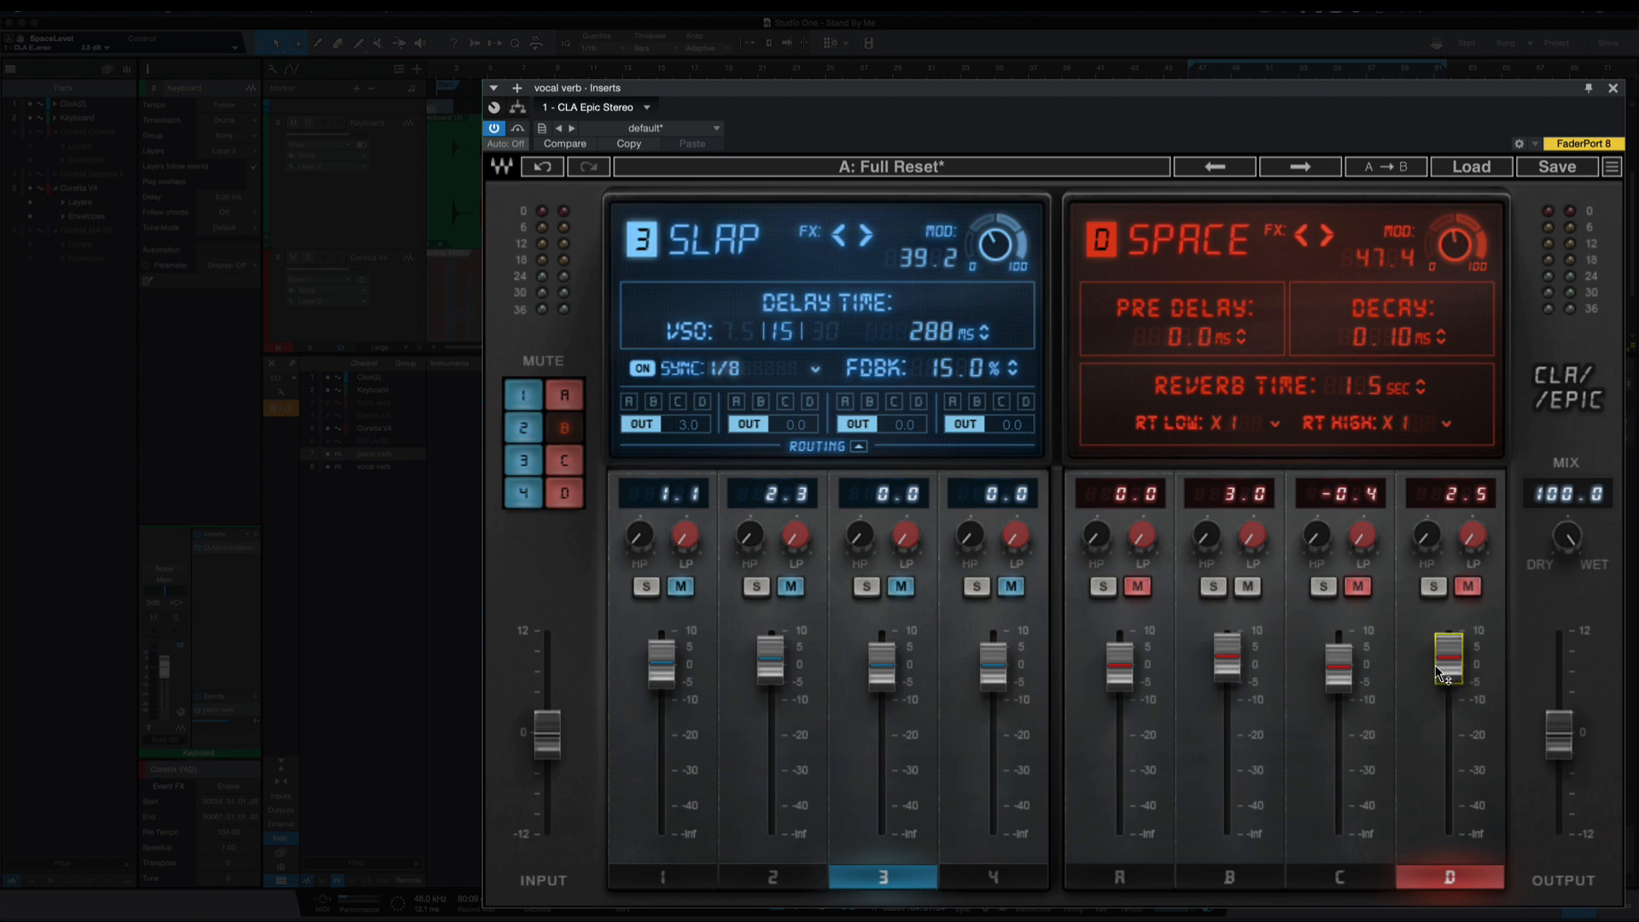
left_click(1340, 674)
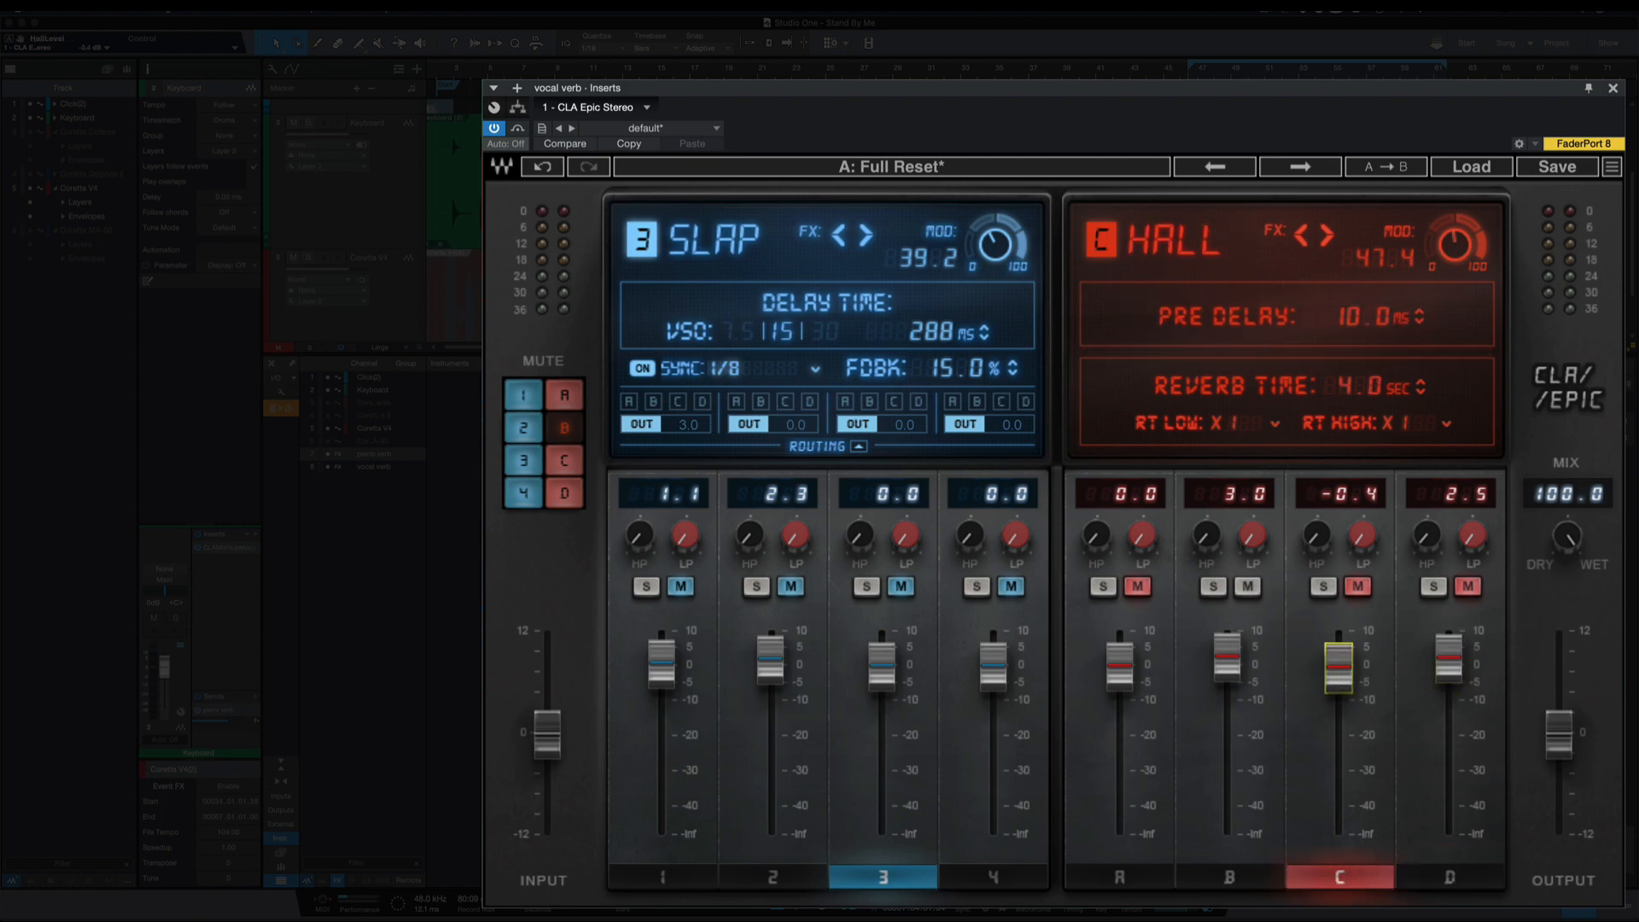
left_click(1226, 662)
left_click(1119, 664)
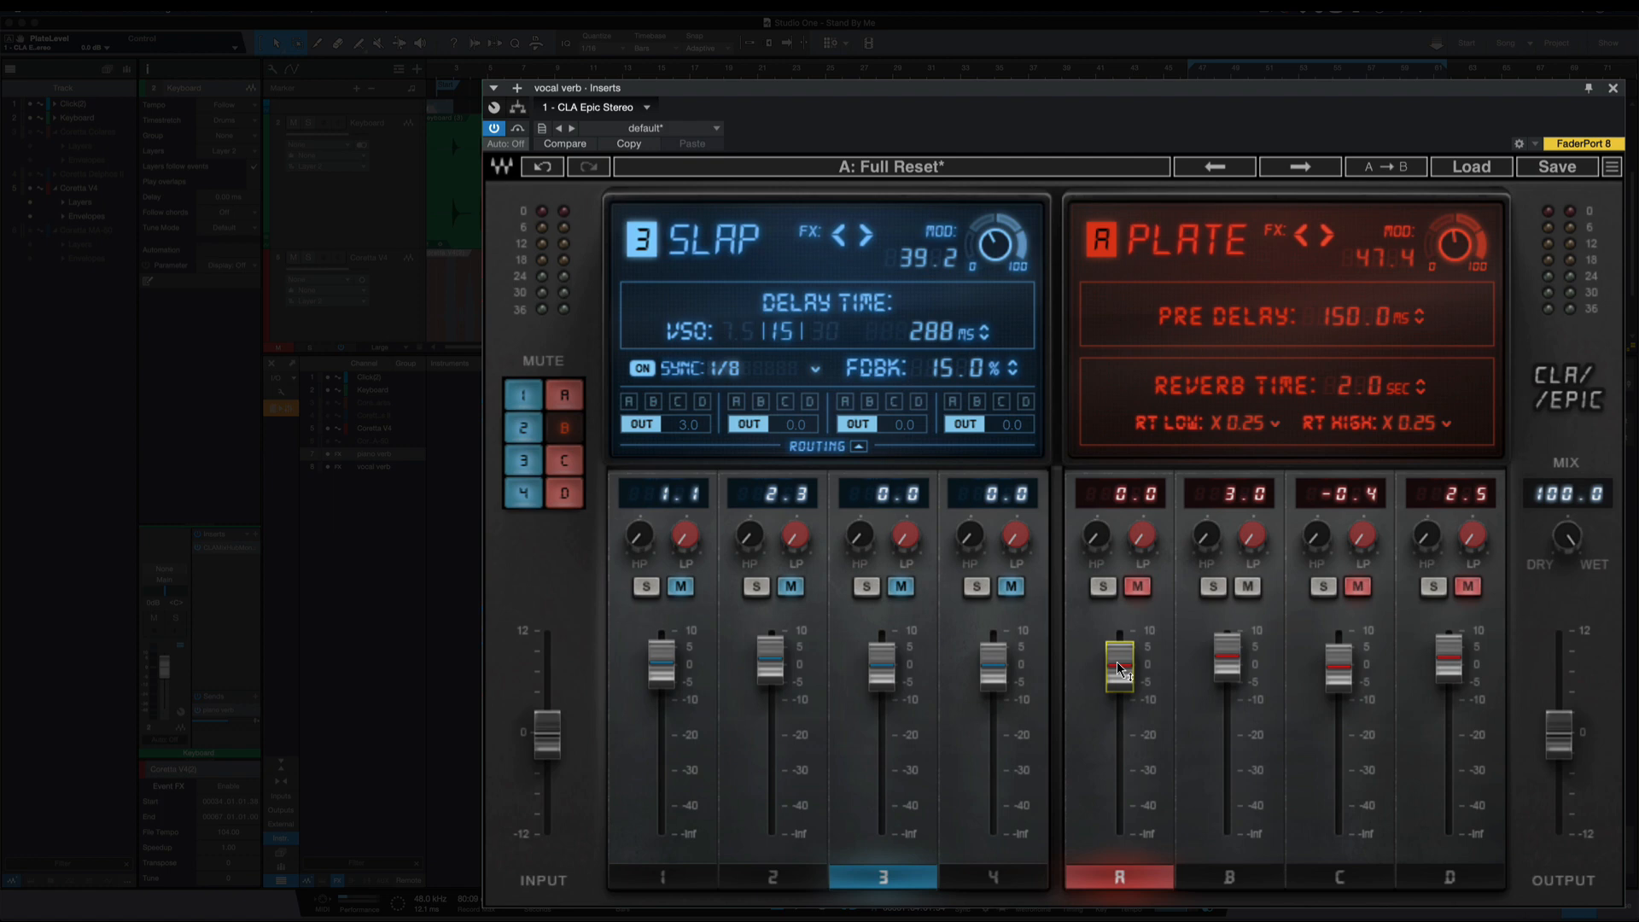
Compare the Room and Hall reverb settings and return to the Plate reverb.
left_click(1238, 658)
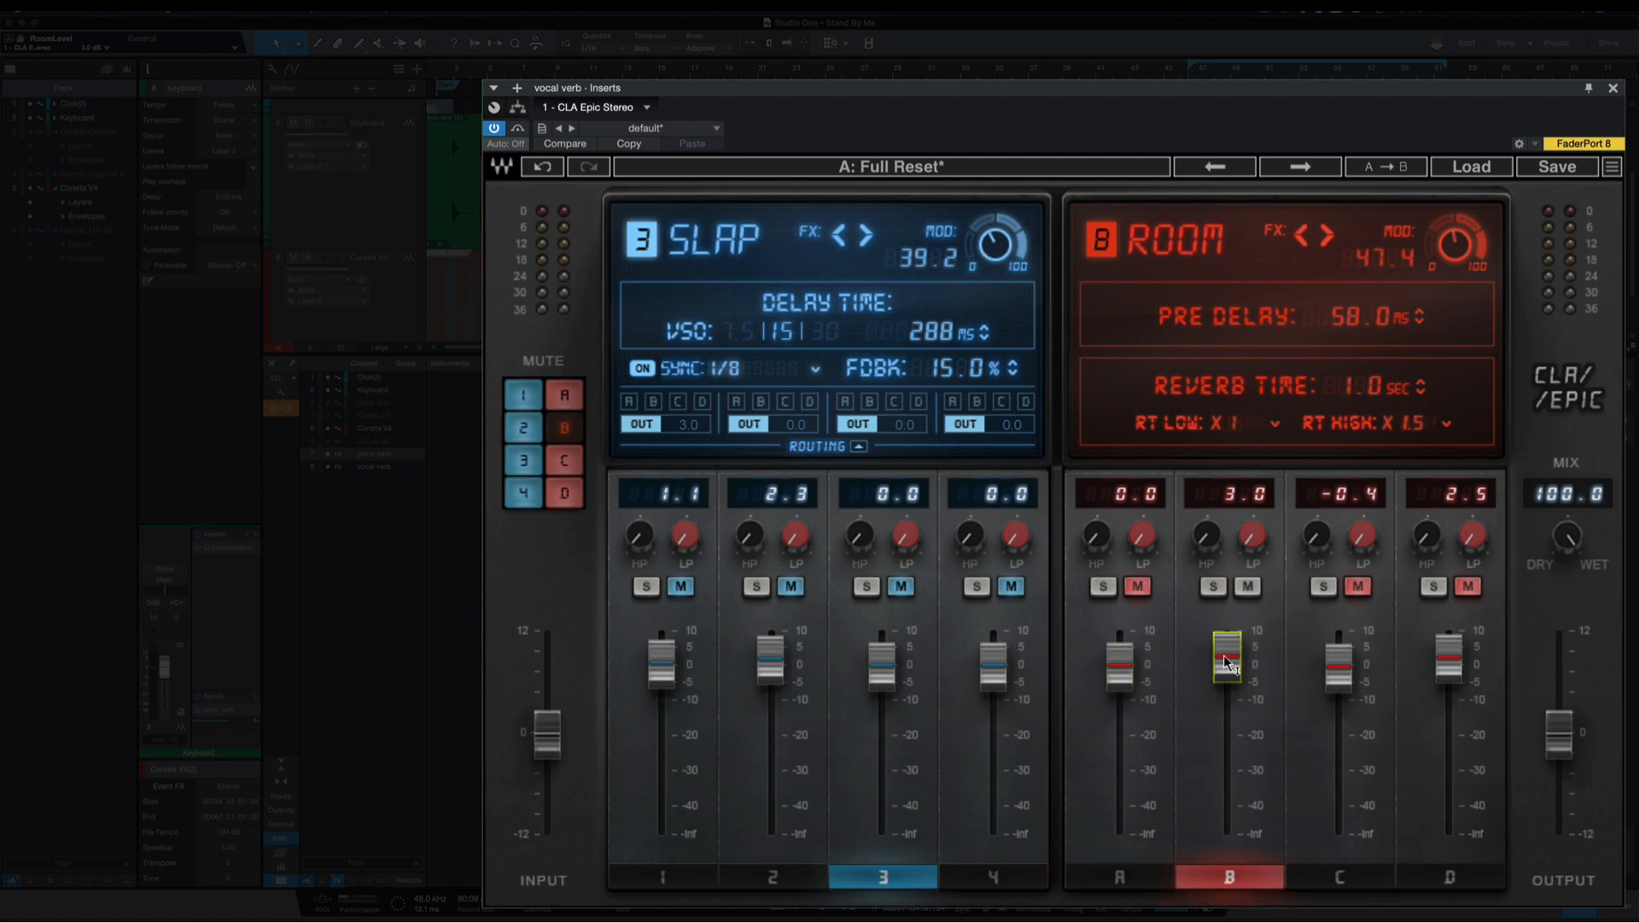
left_click(1336, 670)
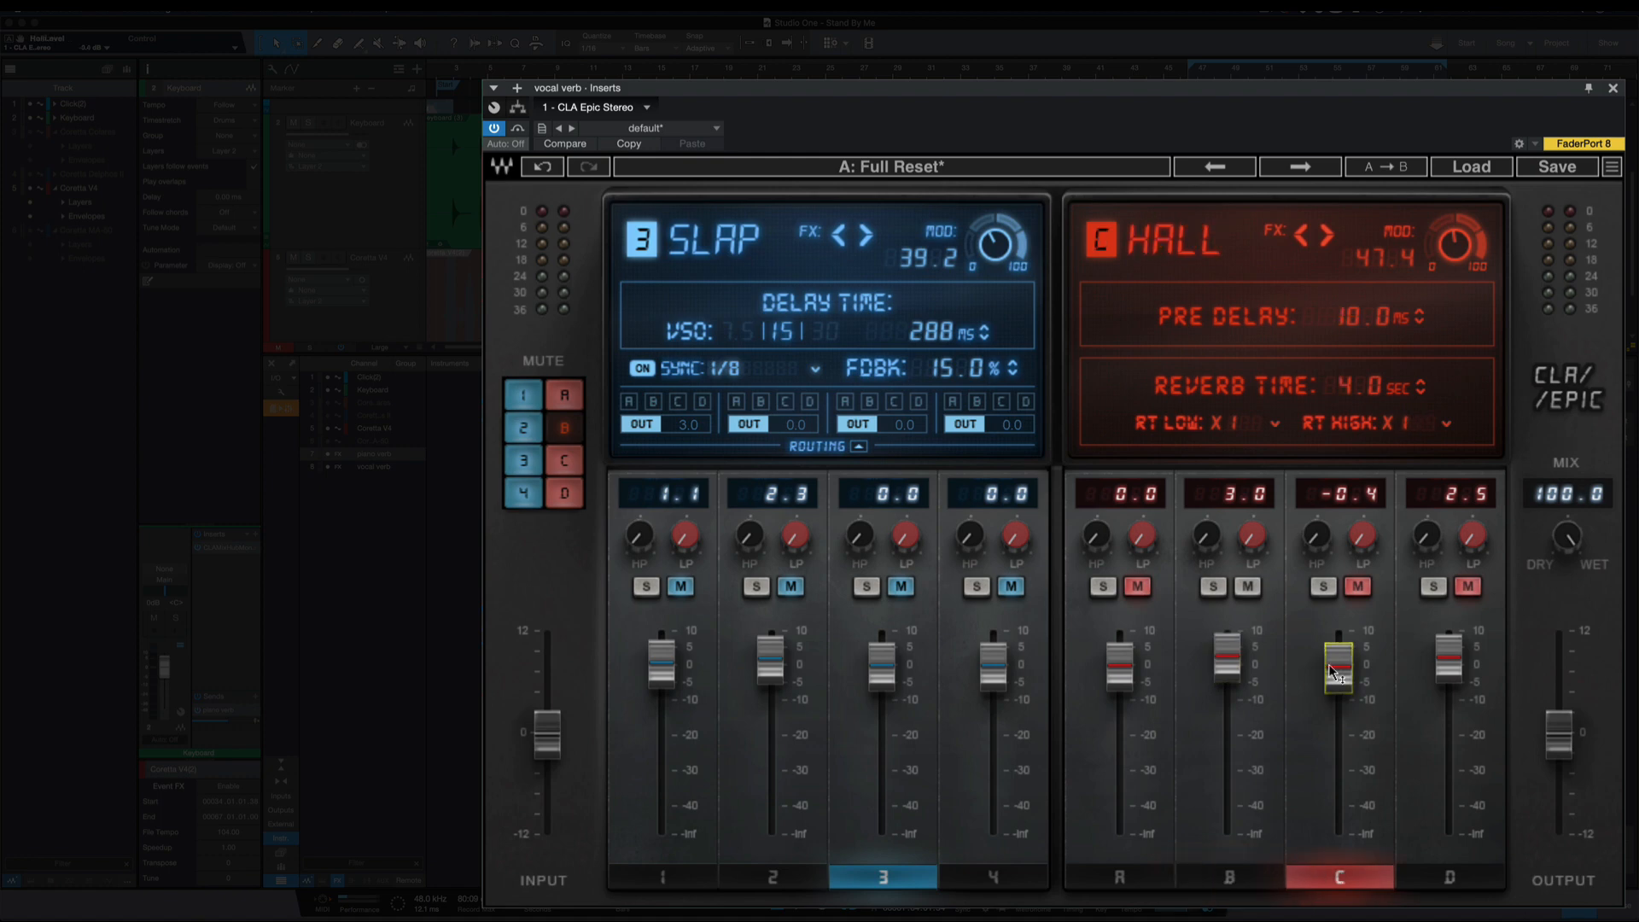
left_click(1220, 670)
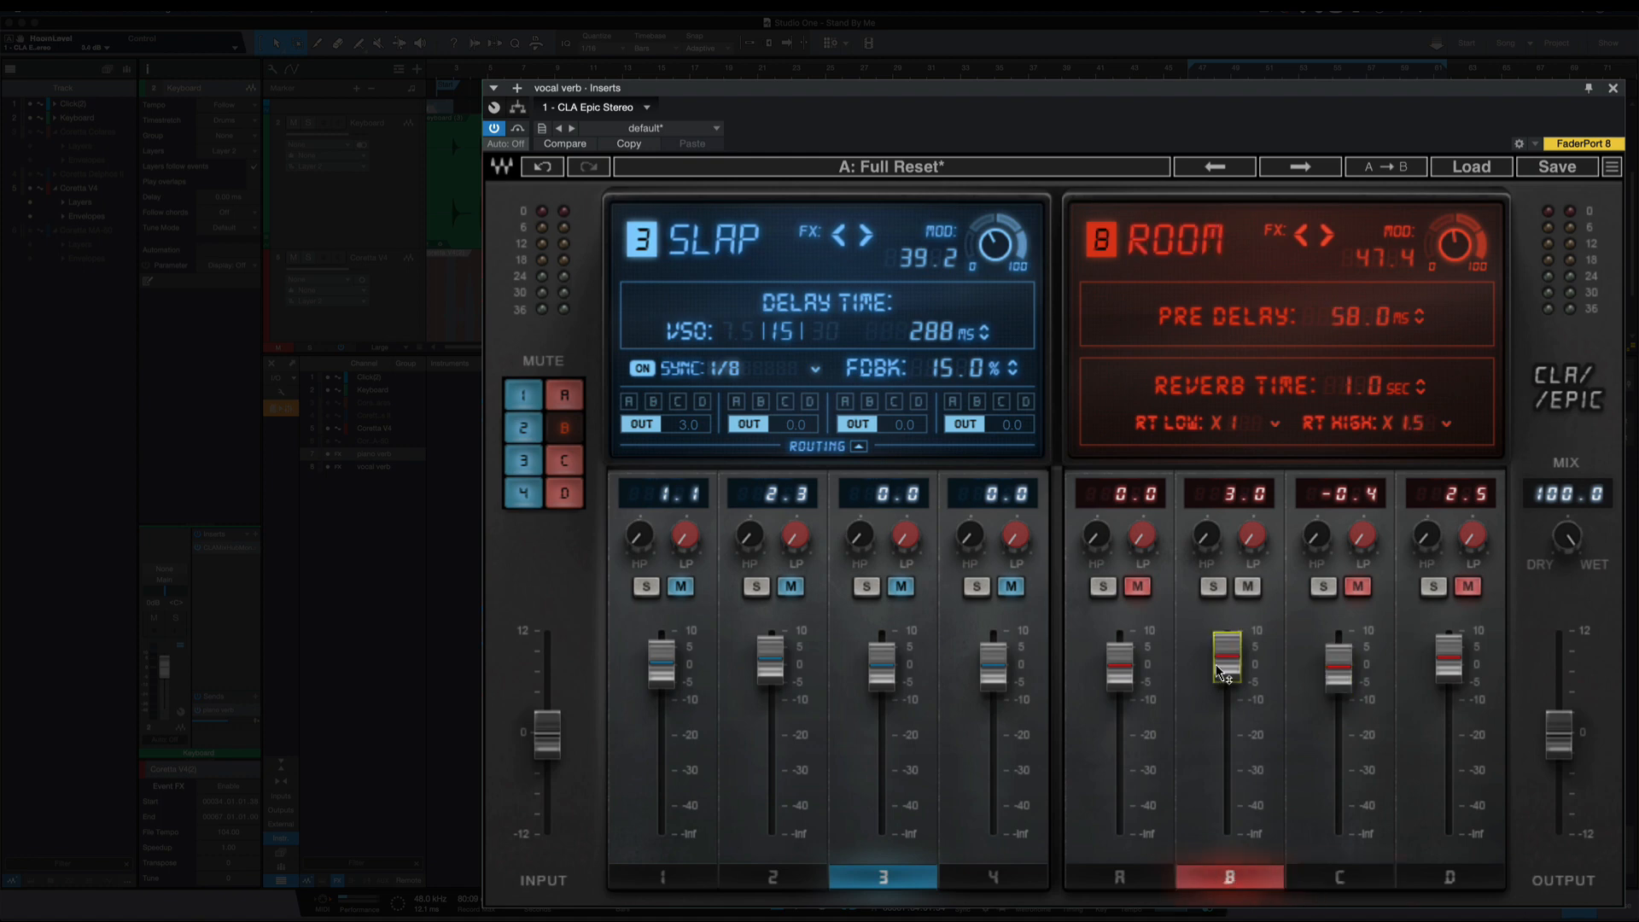
left_click(1339, 671)
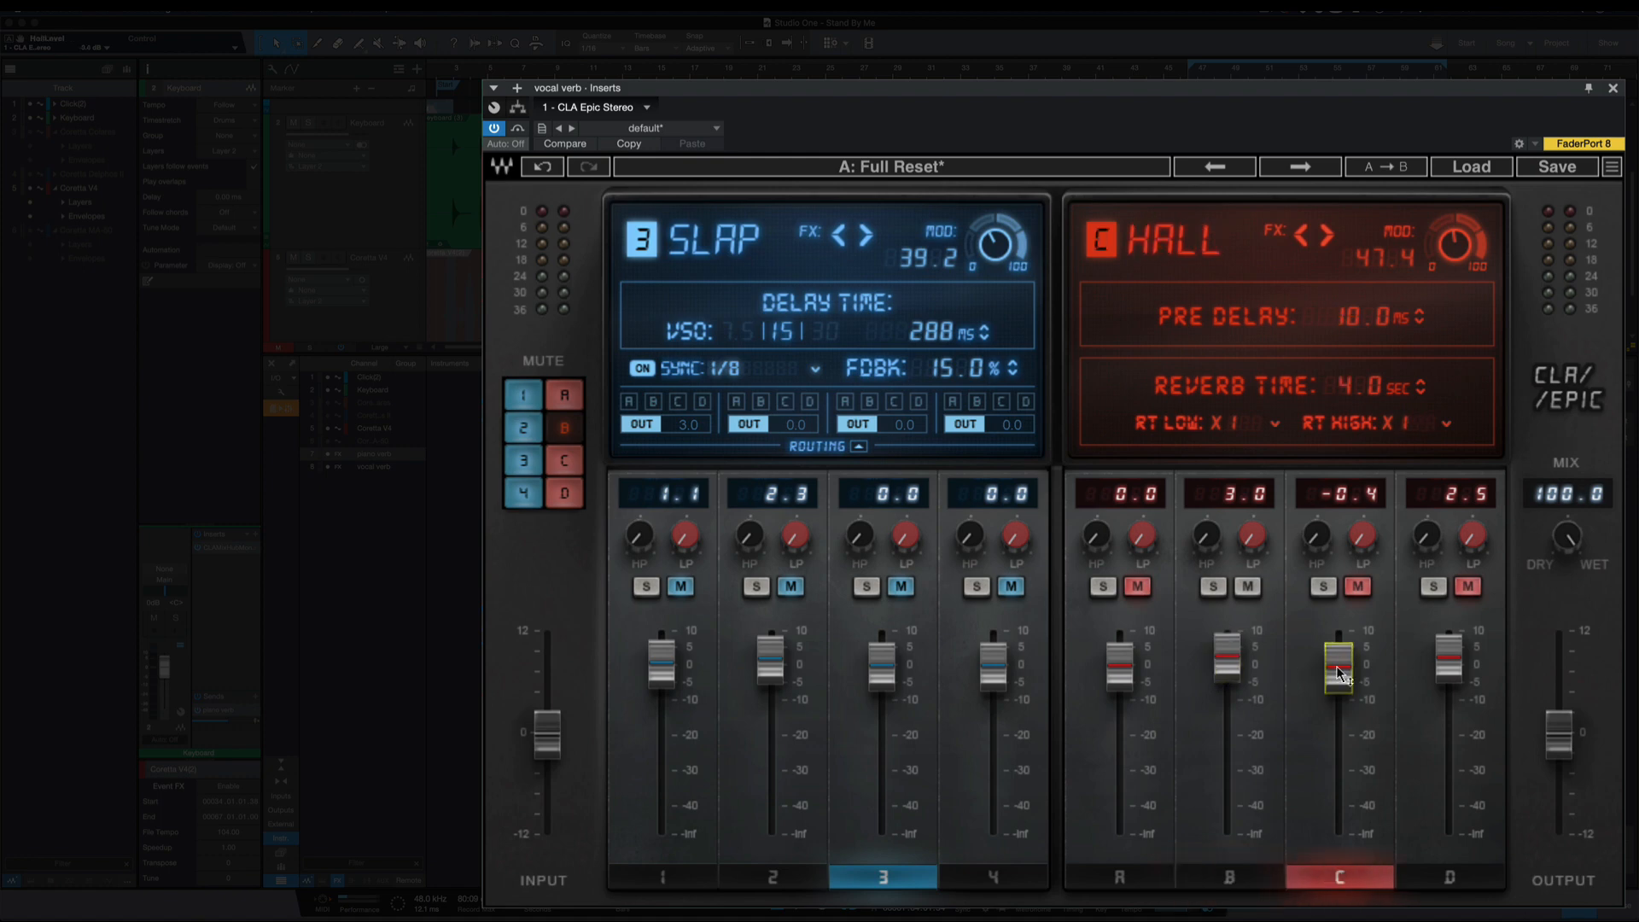
left_click(1230, 665)
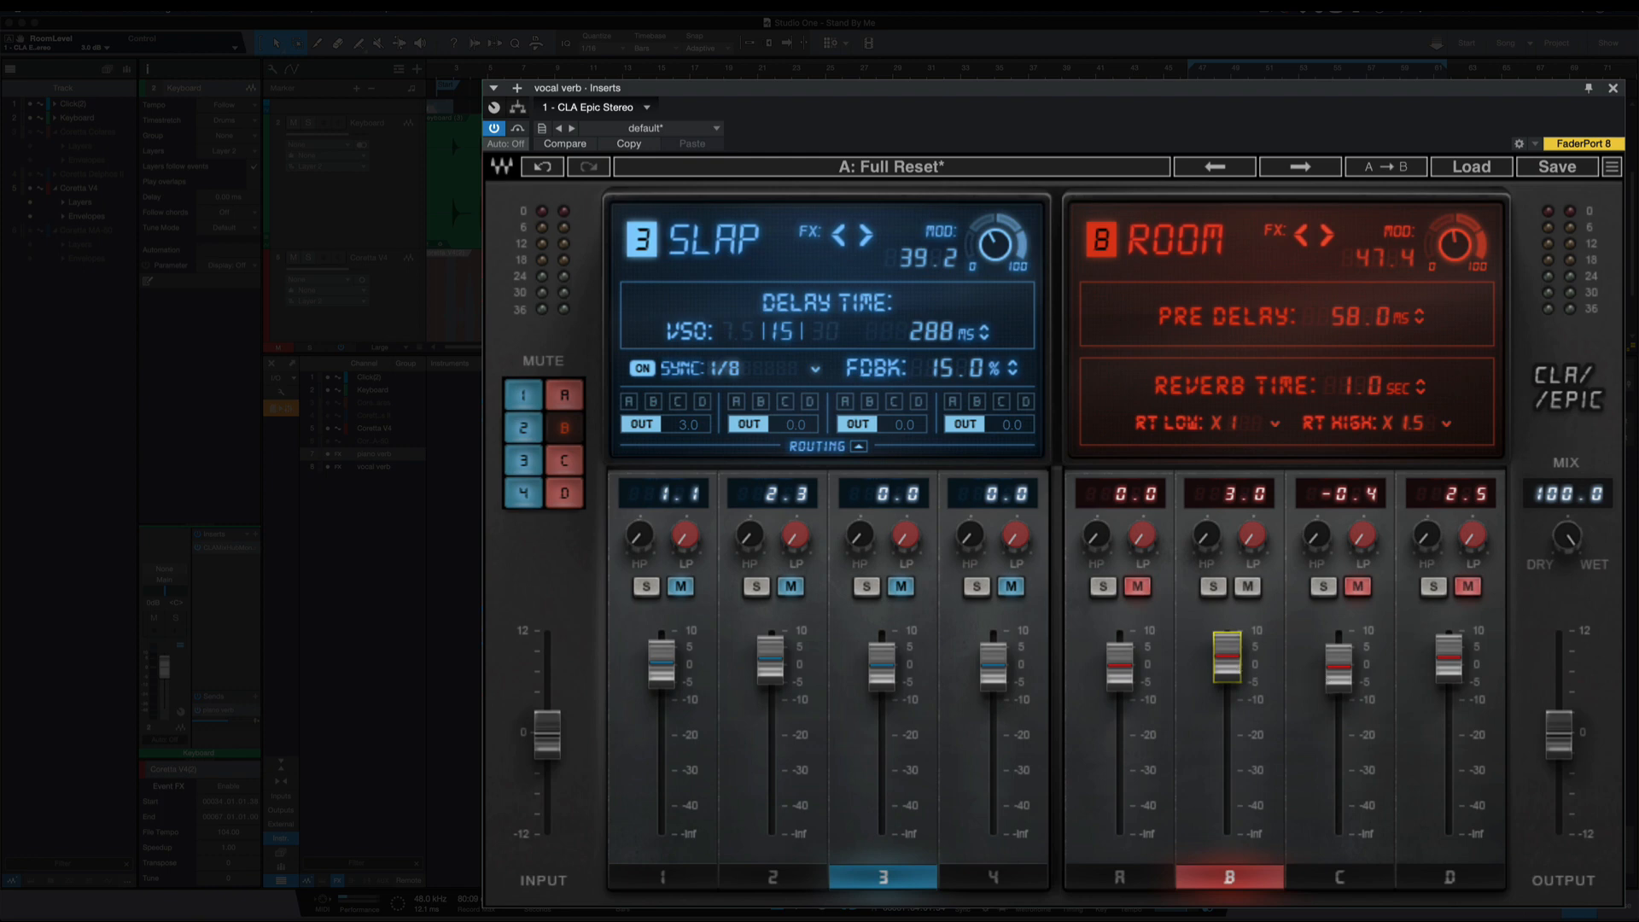
left_click(1339, 669)
left_click(1120, 668)
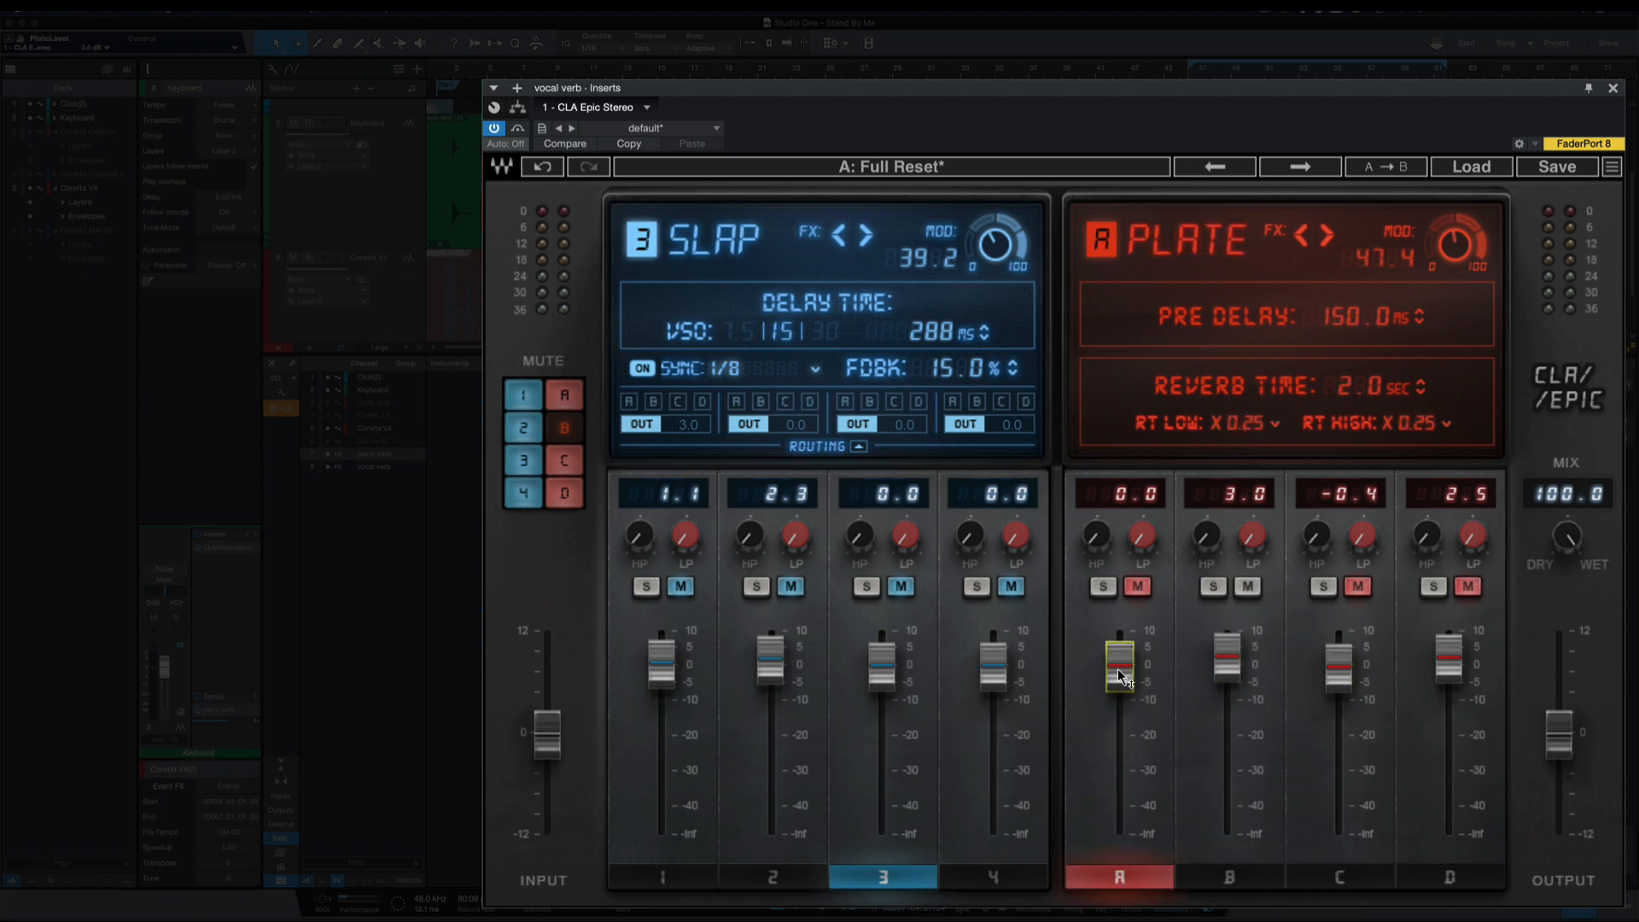
Set the Slap delay's level to -0.1 and compare its settings with the Crowd, Throw and Tape delays.
left_click(879, 668)
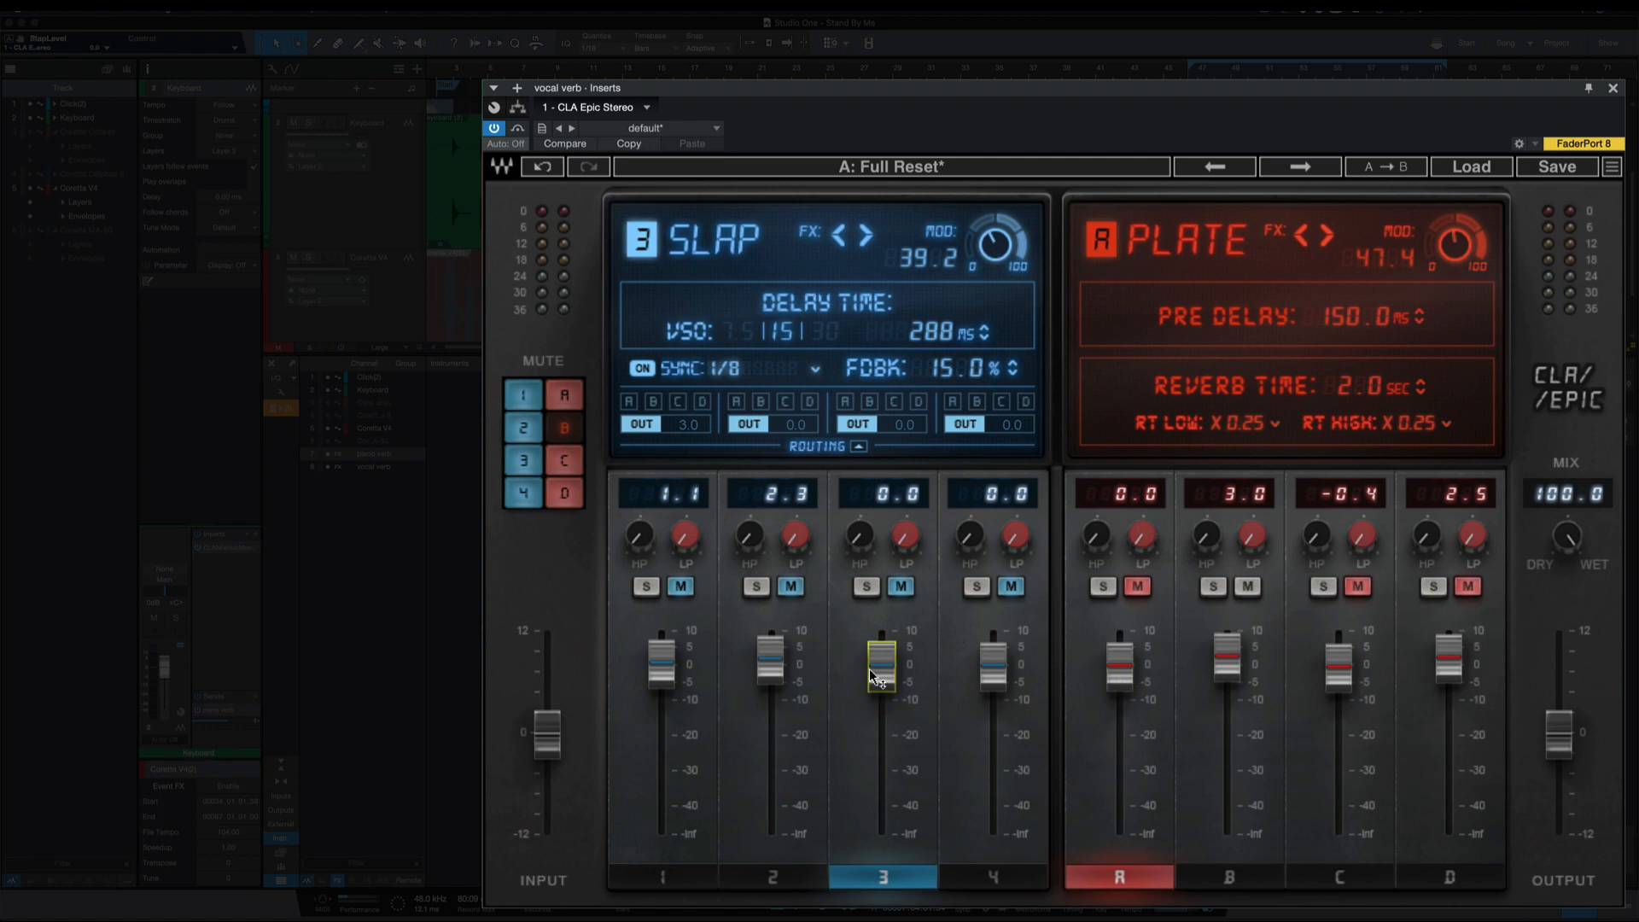
left_click(984, 676)
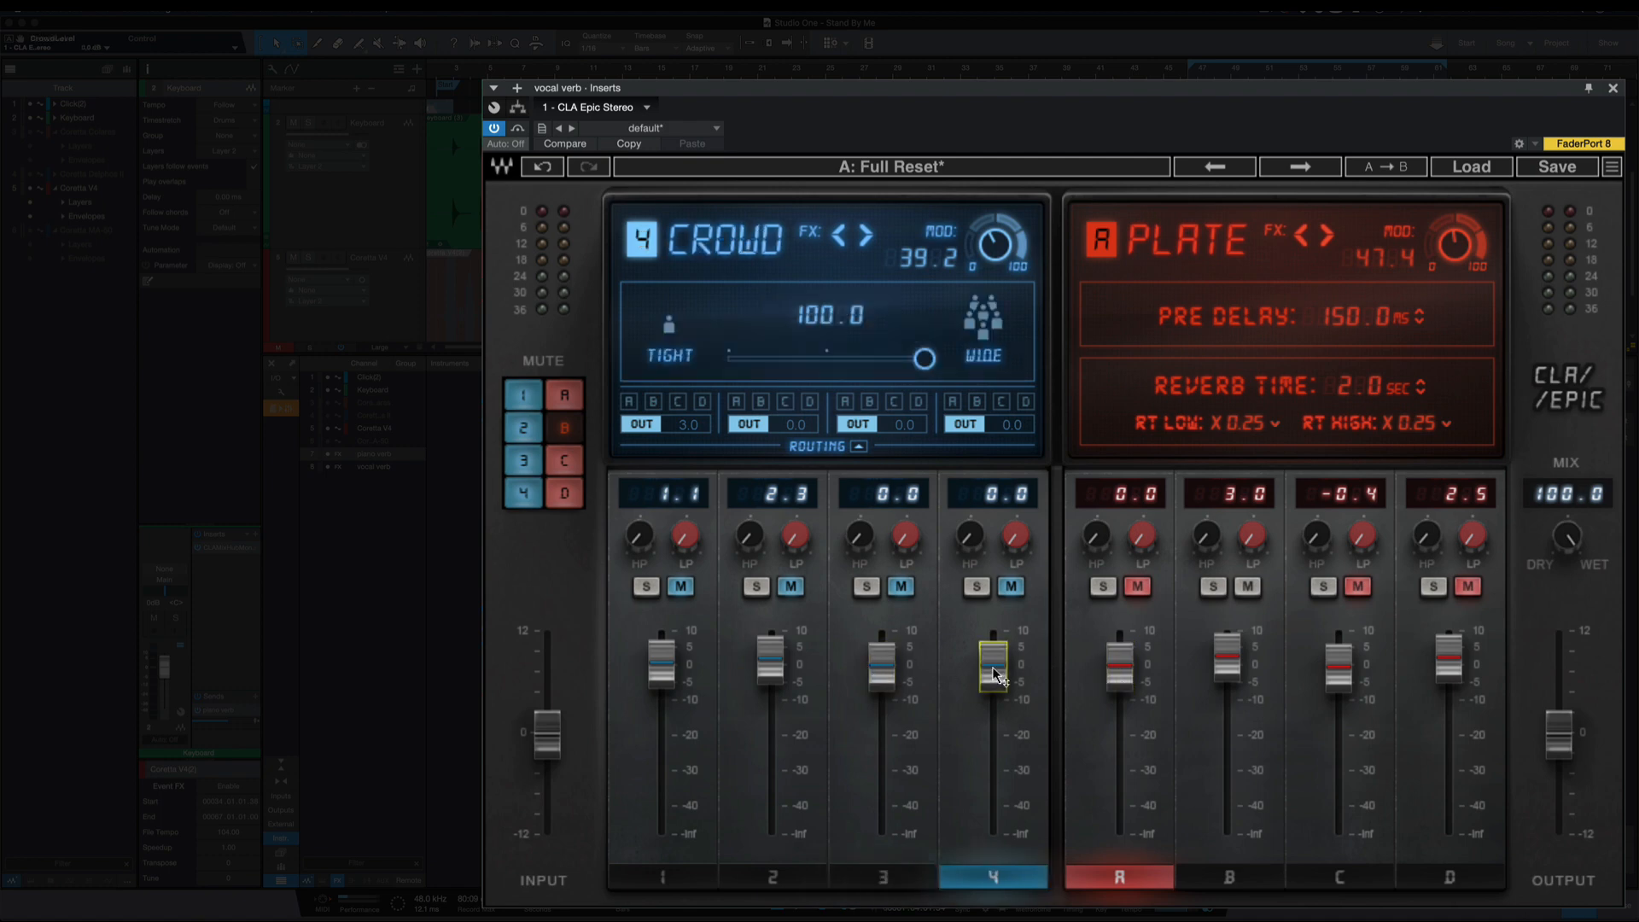
left_click(882, 670)
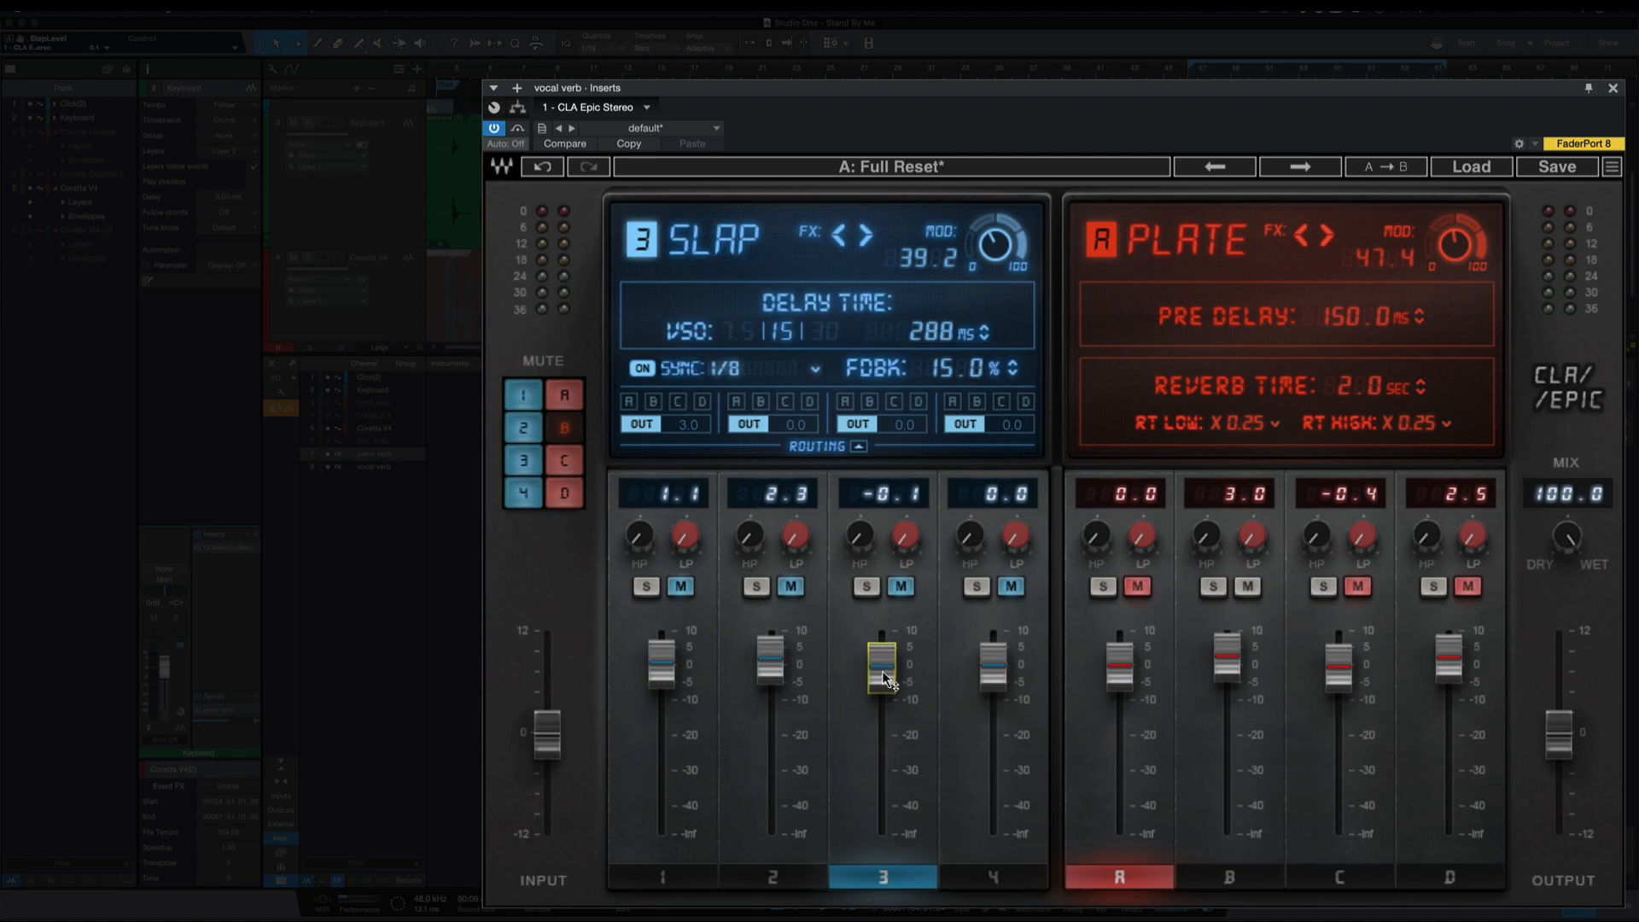
left_click(772, 671)
left_click(654, 665)
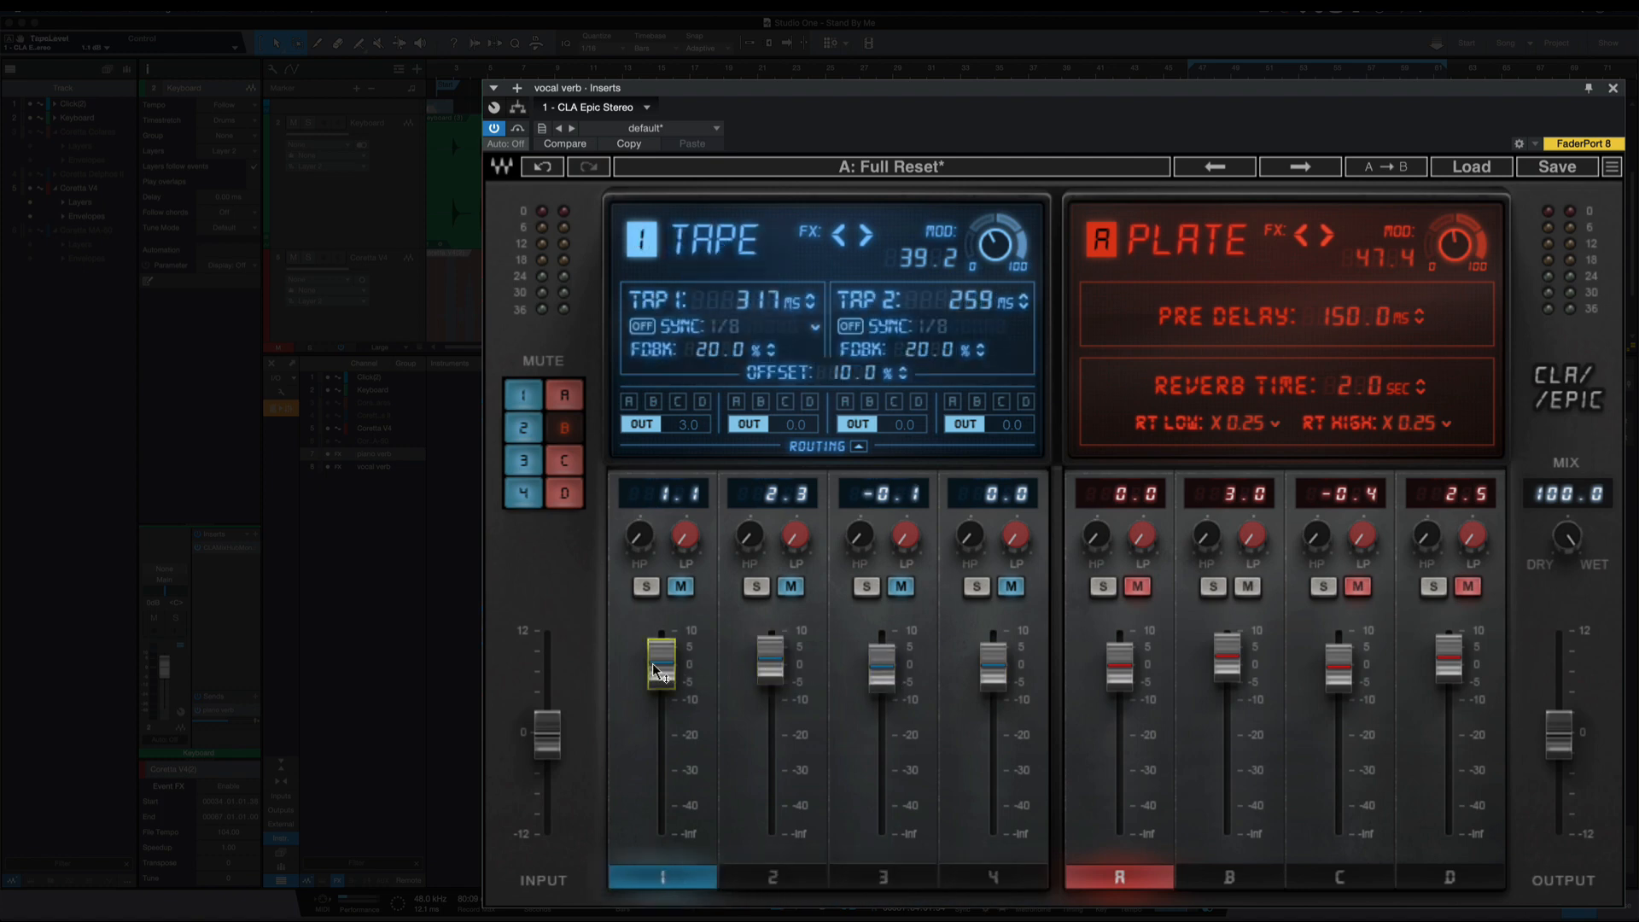
left_click(883, 670)
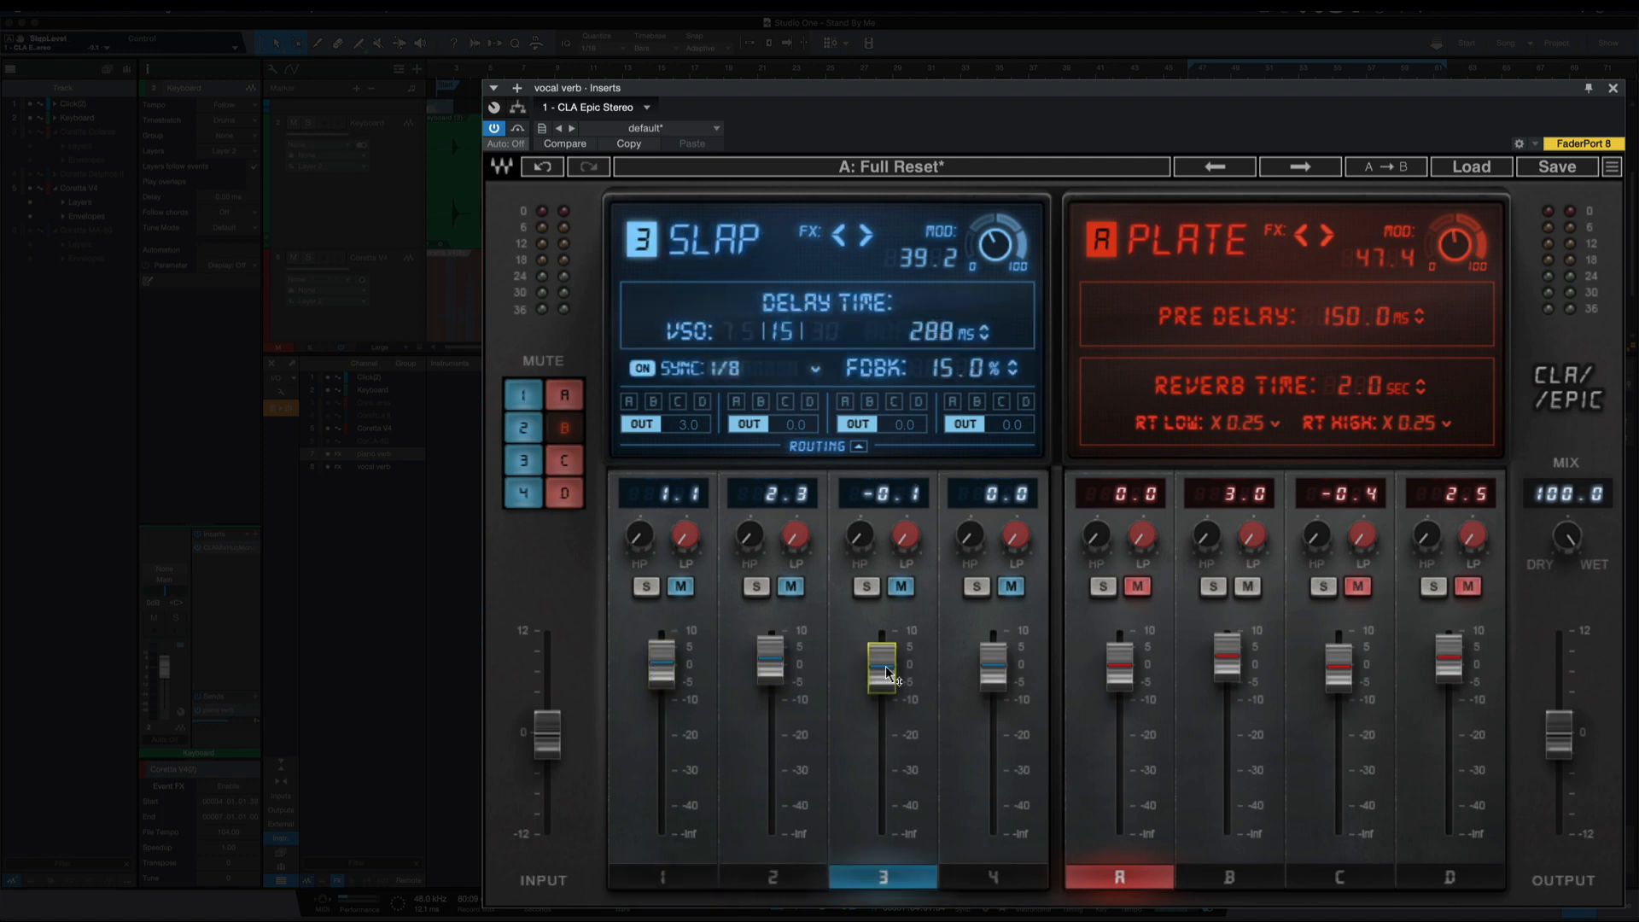
Turn on the Throw delay's trigger mode and activate the trigger several times.
left_click(770, 668)
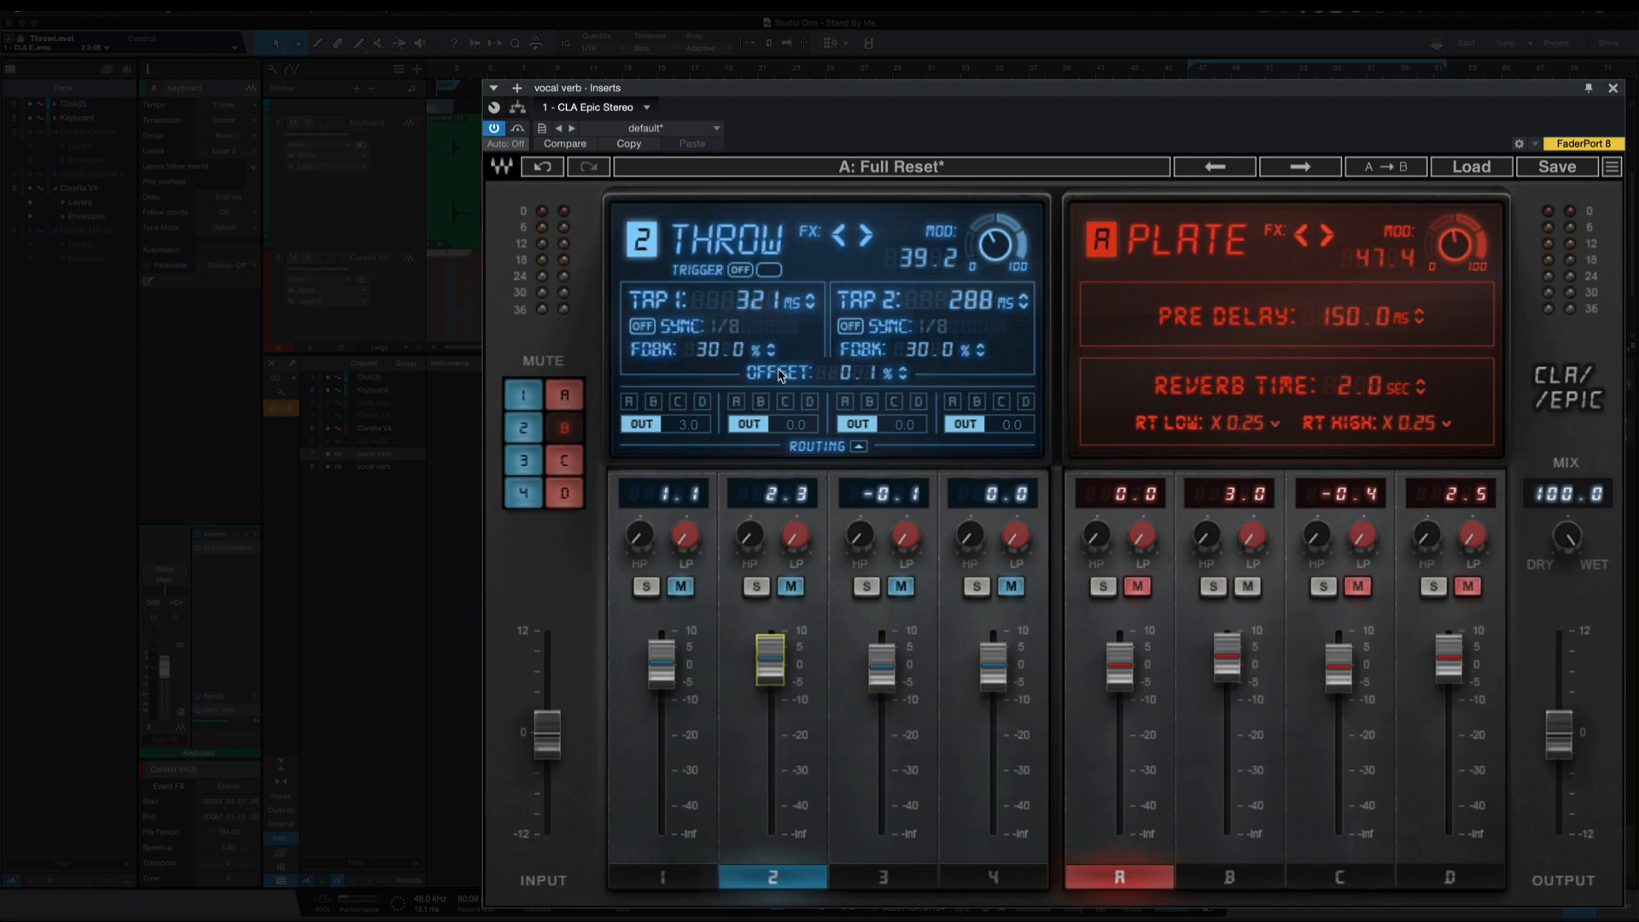
left_click(741, 271)
left_click(769, 271)
left_click(770, 271)
left_click(769, 270)
left_click(769, 271)
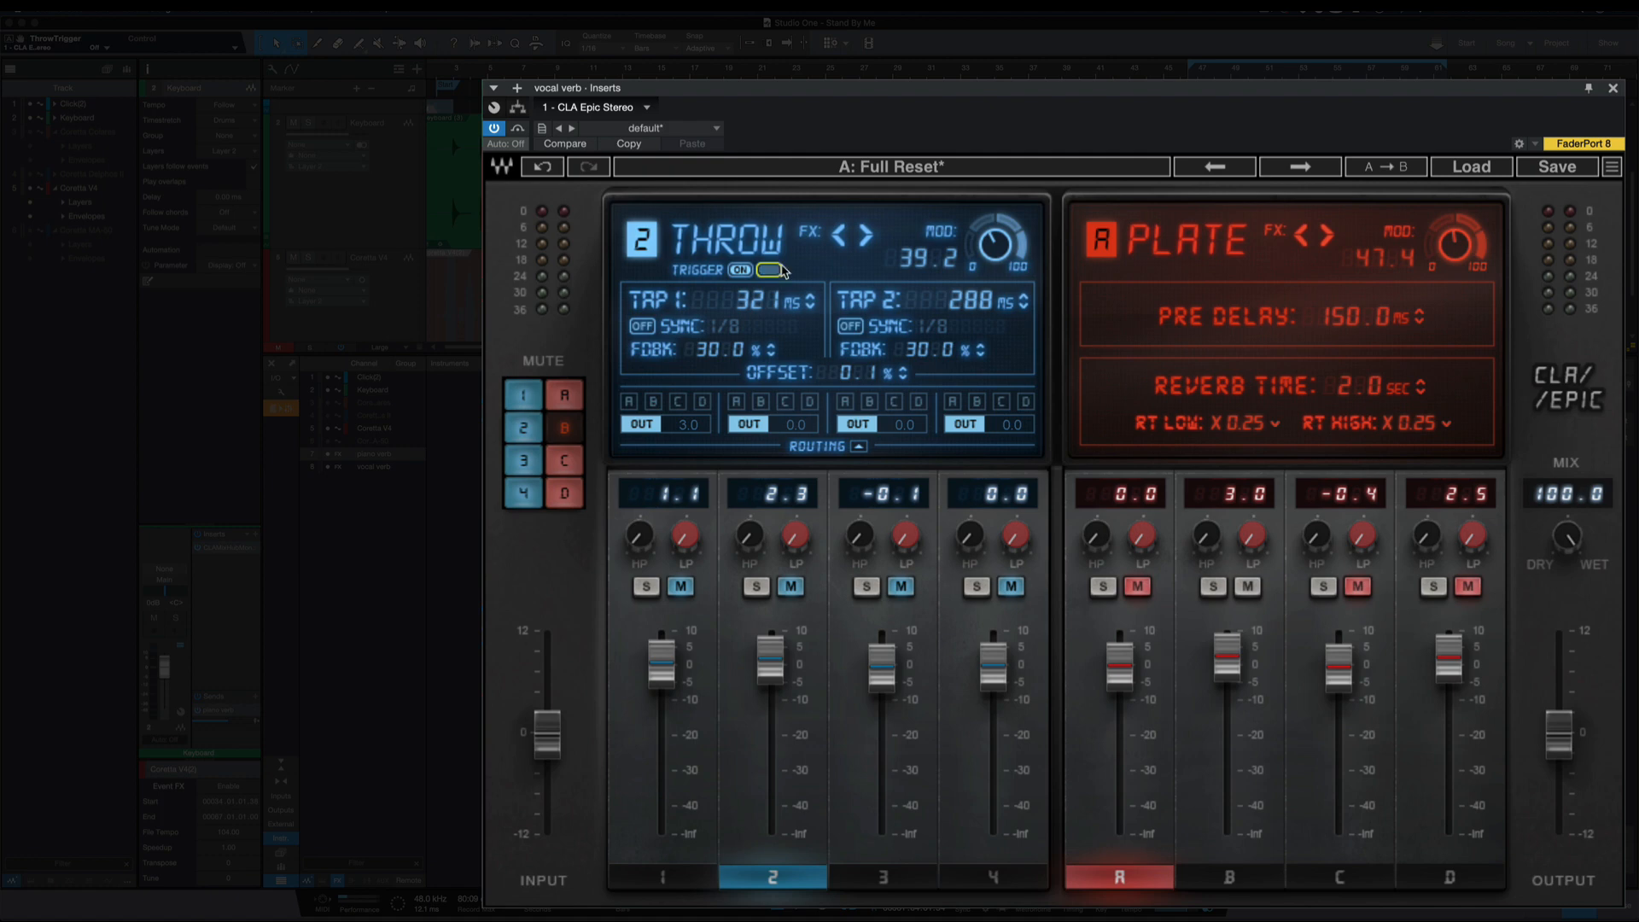